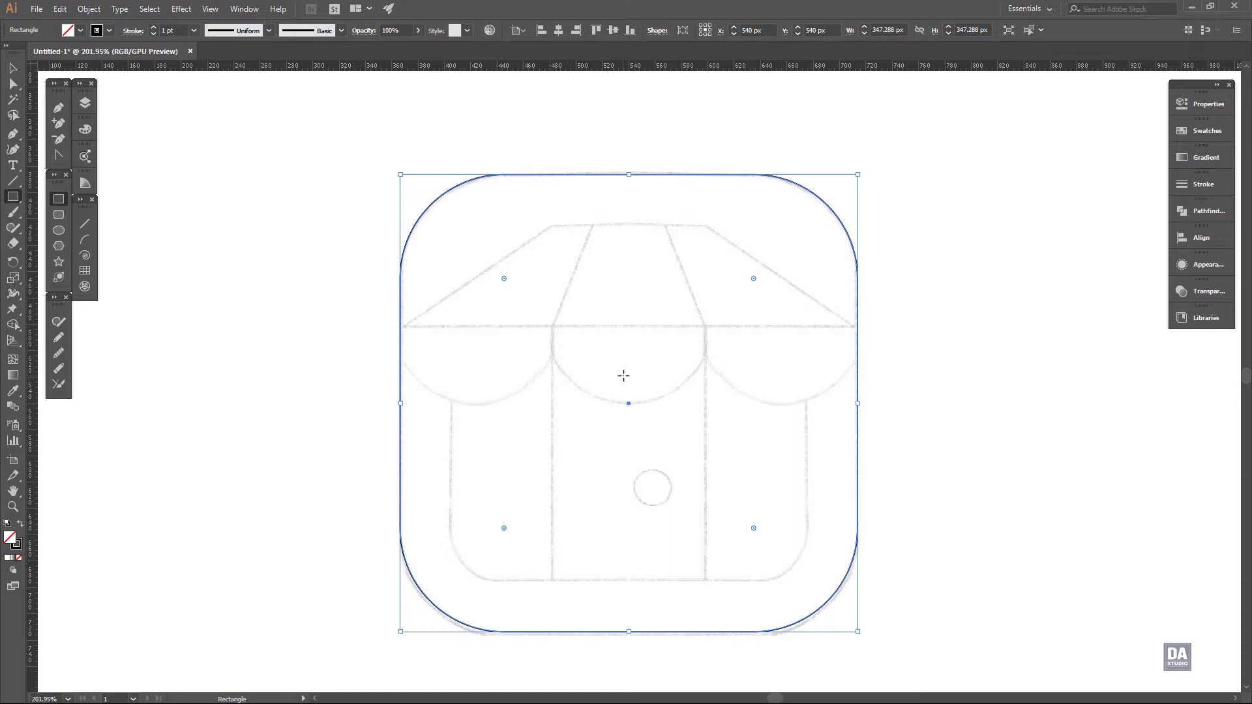
Draw the shop body centred in the frame as a rectangle about 273 by 196 px, rounding its bottom corners to about 45 px
key(ctrl+shift+a)
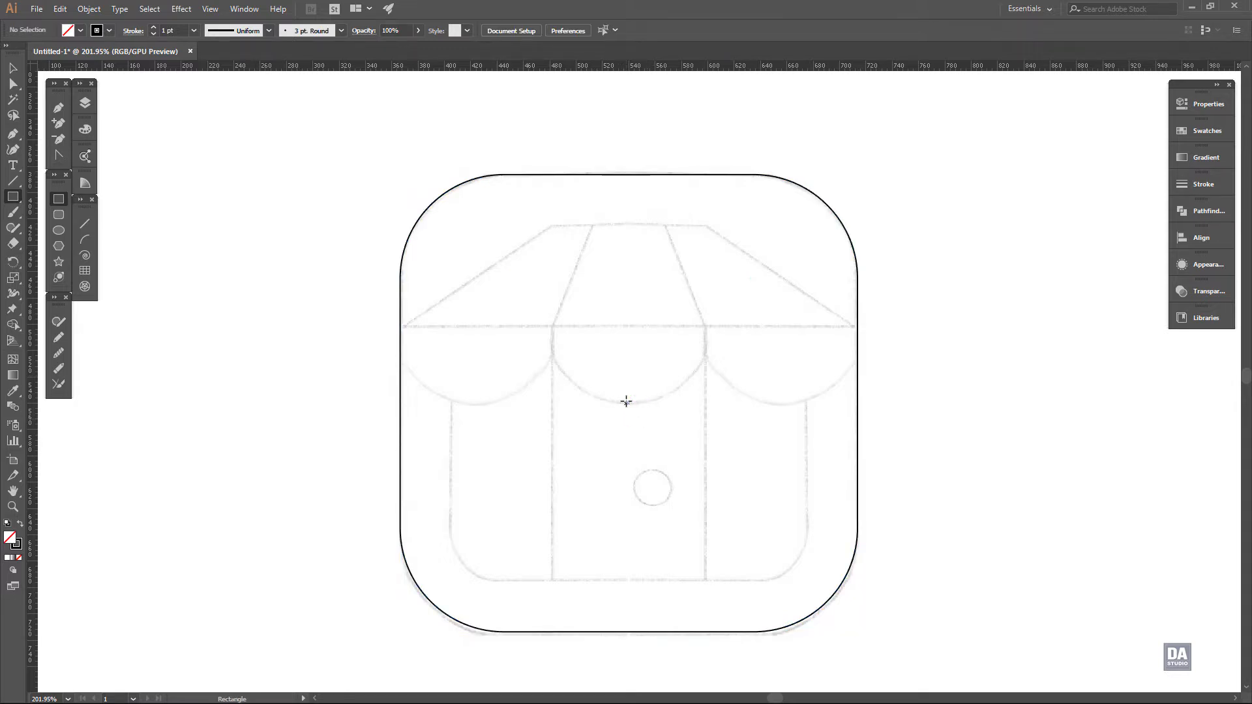
drag(628, 402, 809, 529)
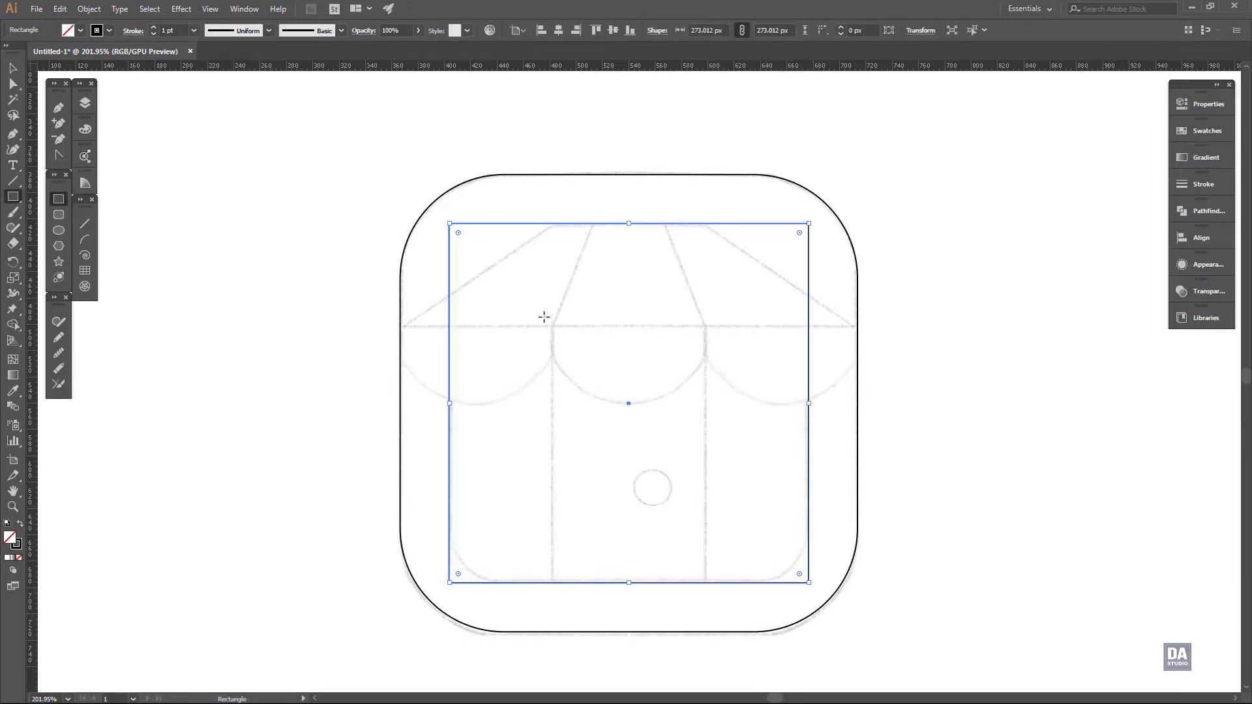
key(a)
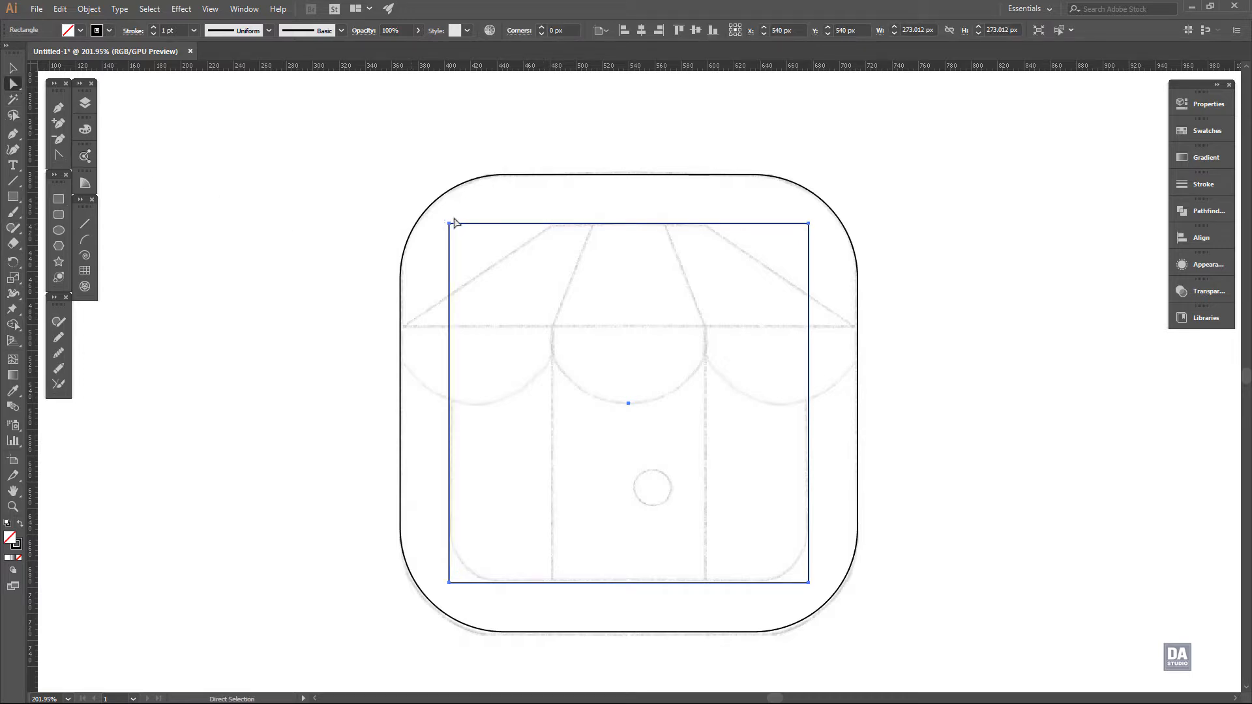
drag(455, 220, 808, 327)
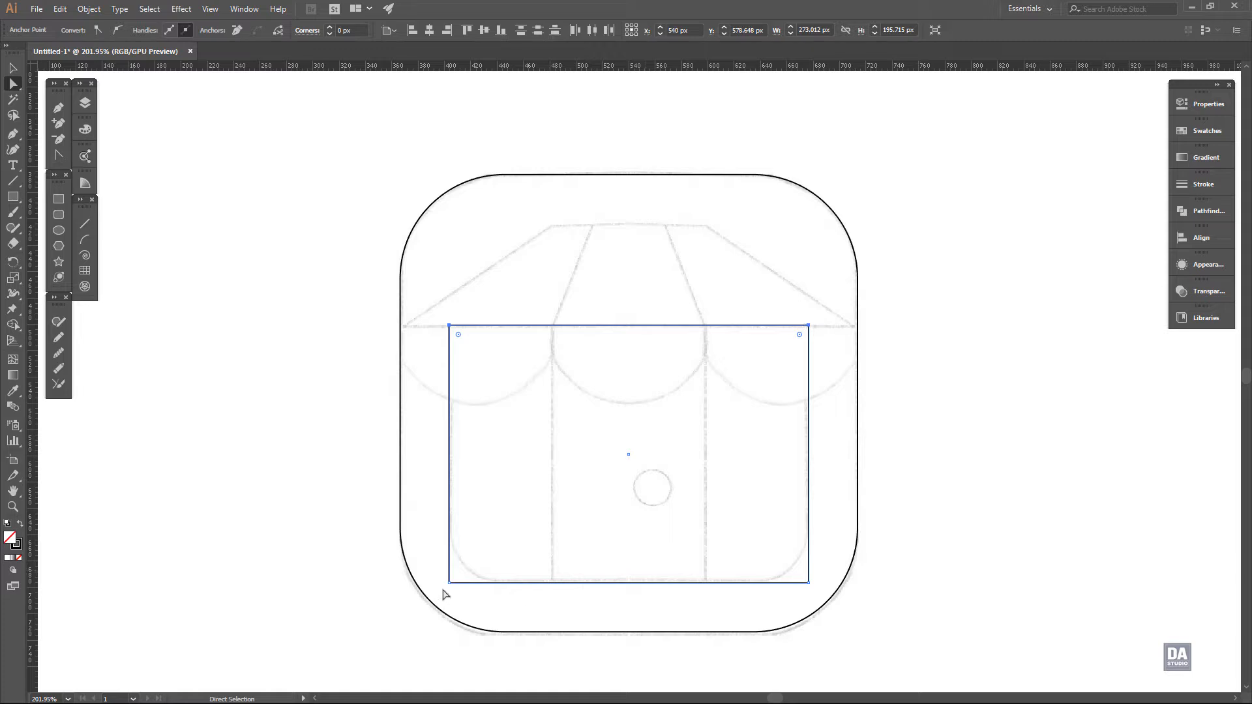
drag(442, 594, 750, 529)
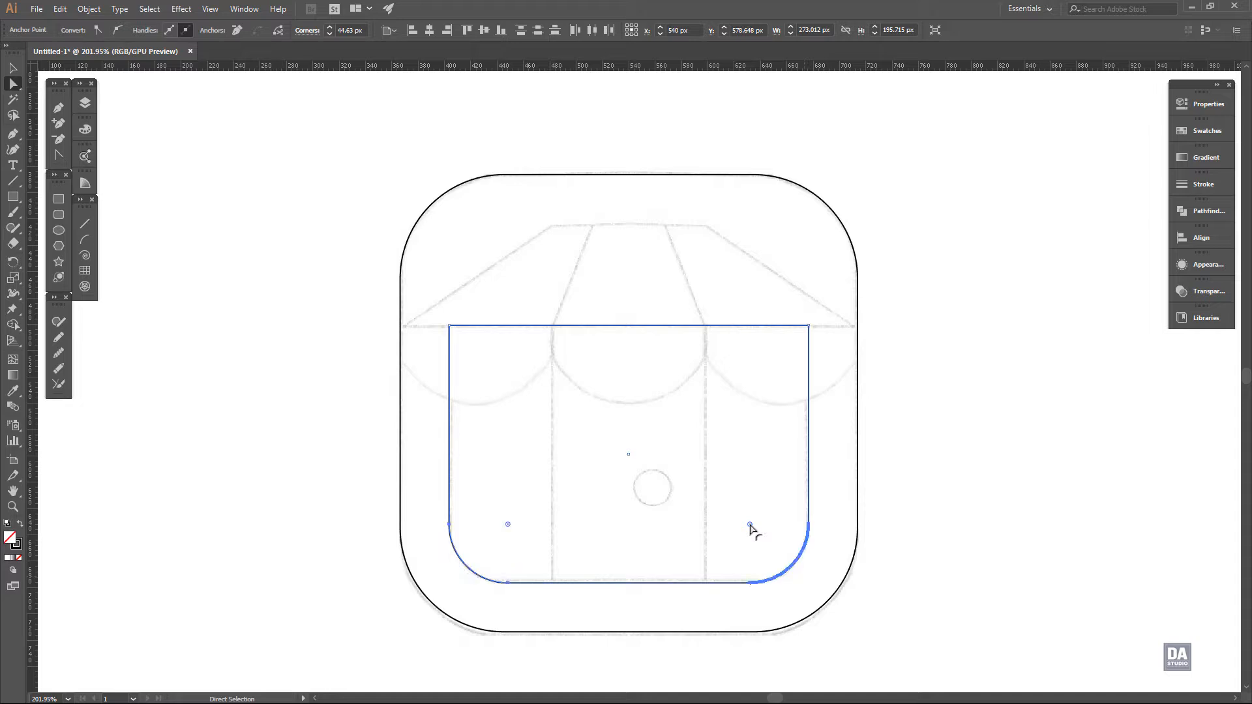
click(829, 508)
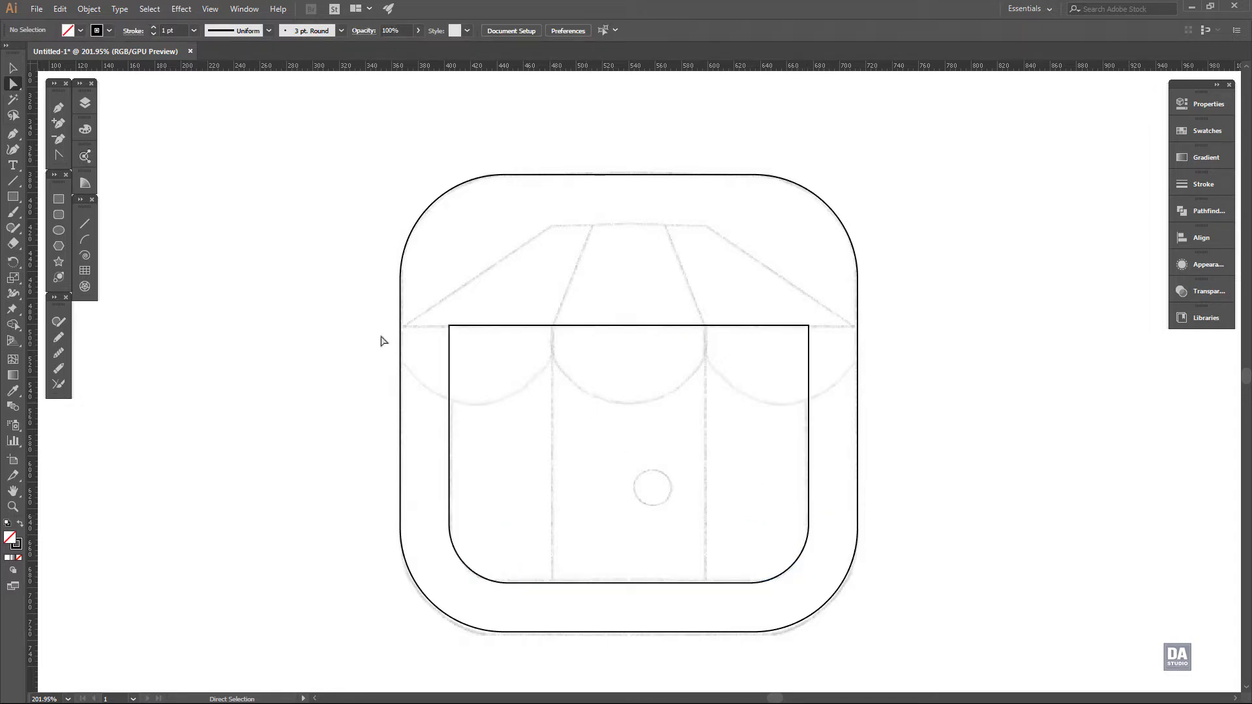
Draw a rectangle about 347 by 78 px over the sketched roof and keep only its left half, splitting it with the Scissors tool
click(55, 196)
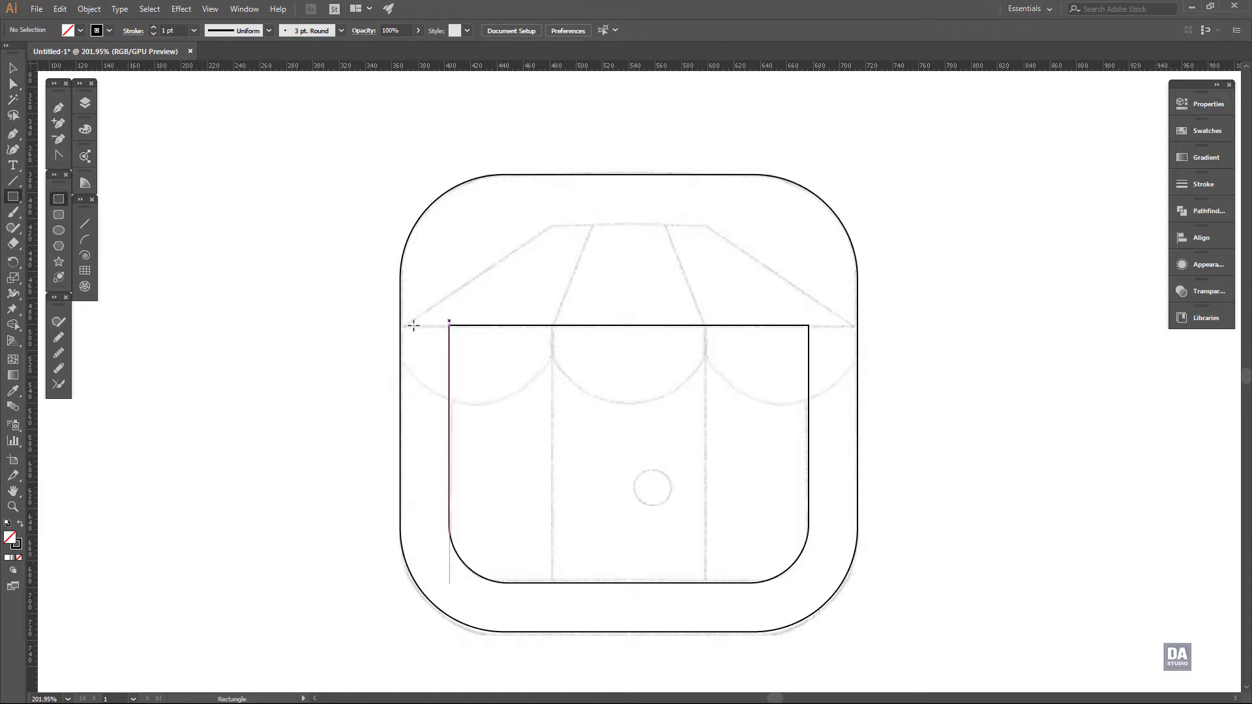
drag(401, 325, 857, 223)
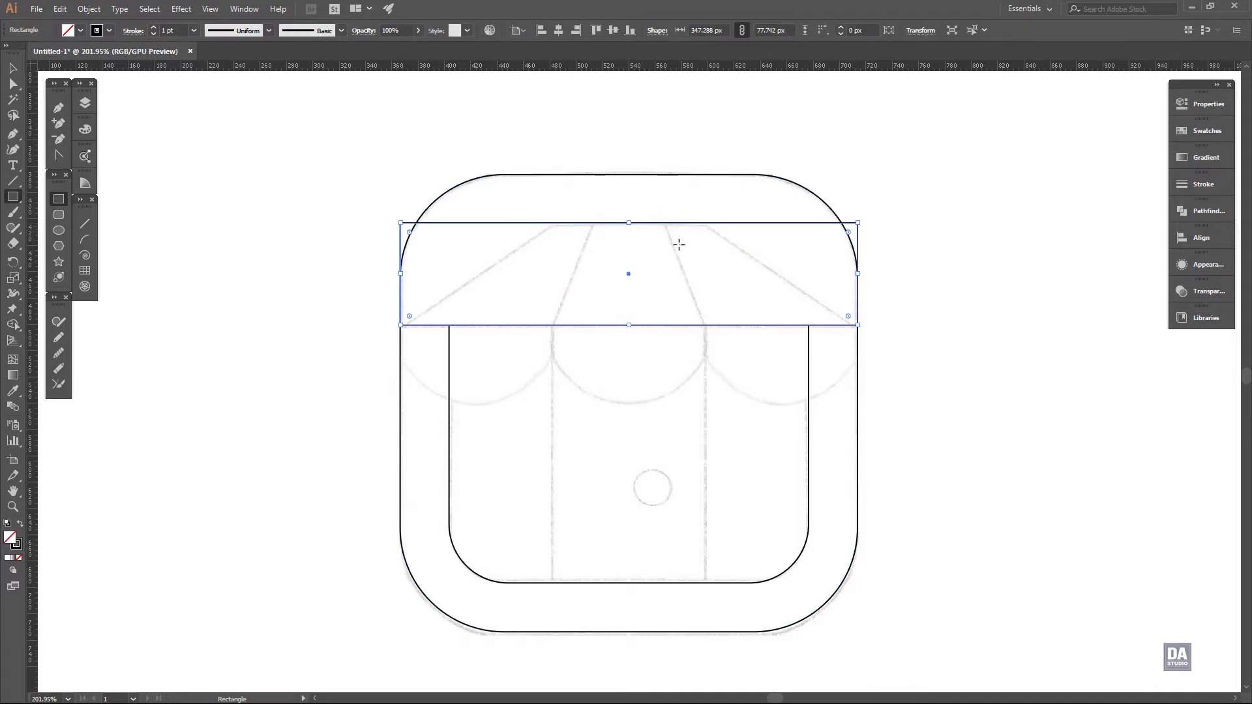
click(17, 243)
click(73, 259)
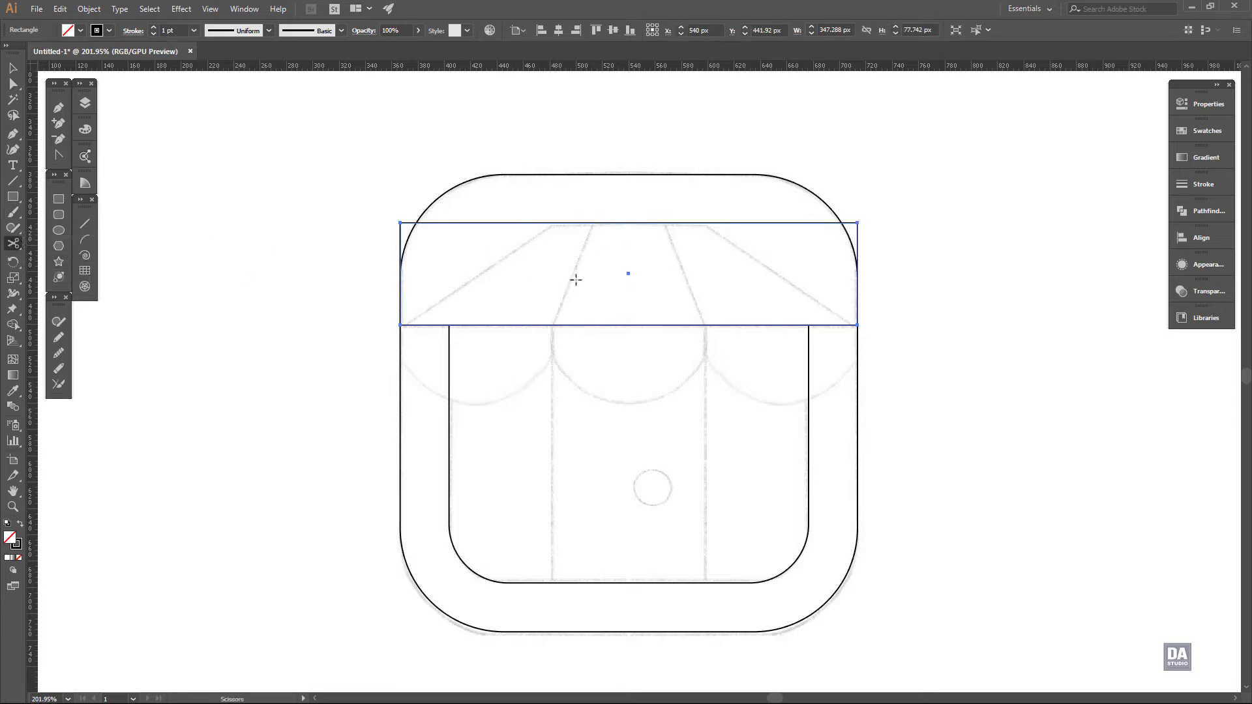
click(629, 223)
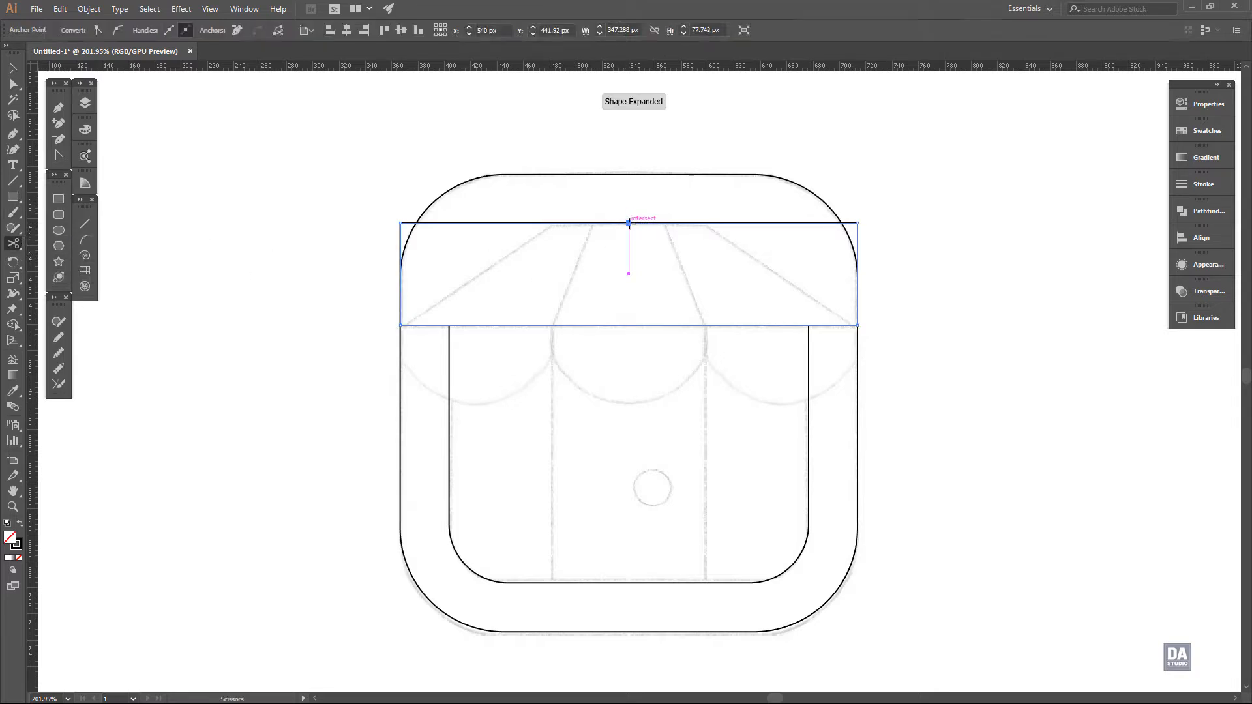
click(629, 325)
key(v)
click(729, 224)
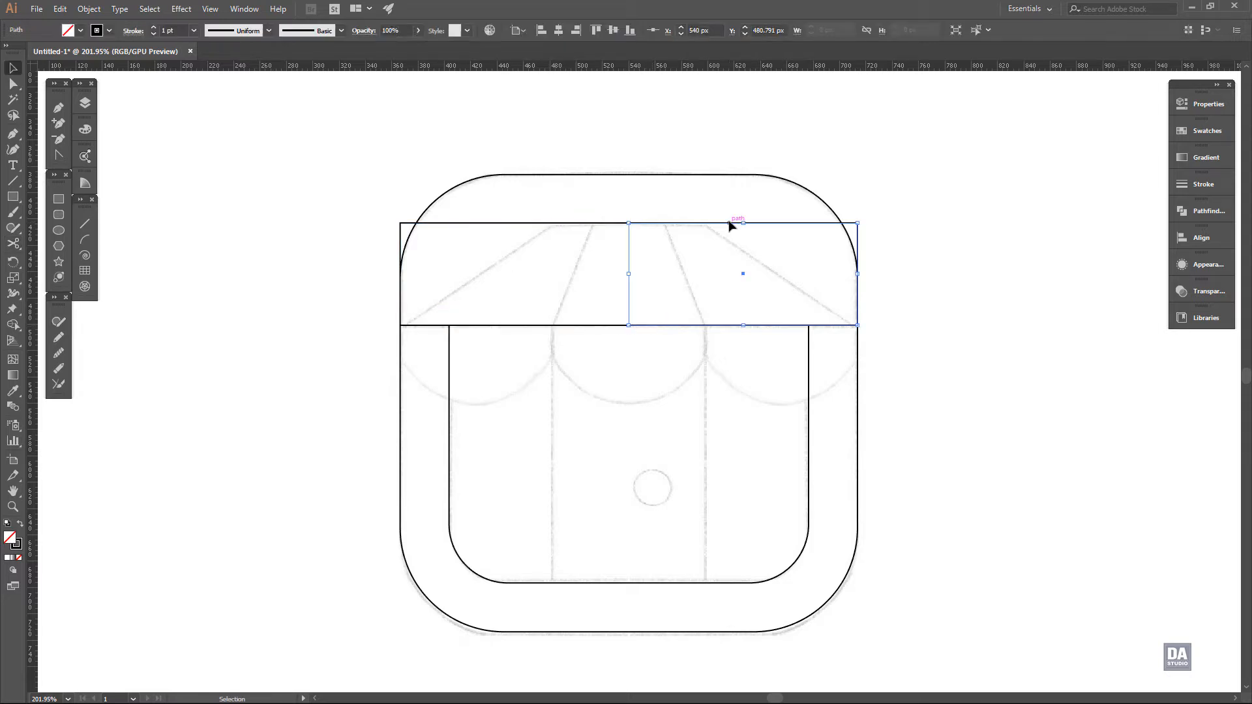
key(Delete)
Move the upper-left corner of the half rectangle inward along its top edge to match the sketched roof slope
click(501, 223)
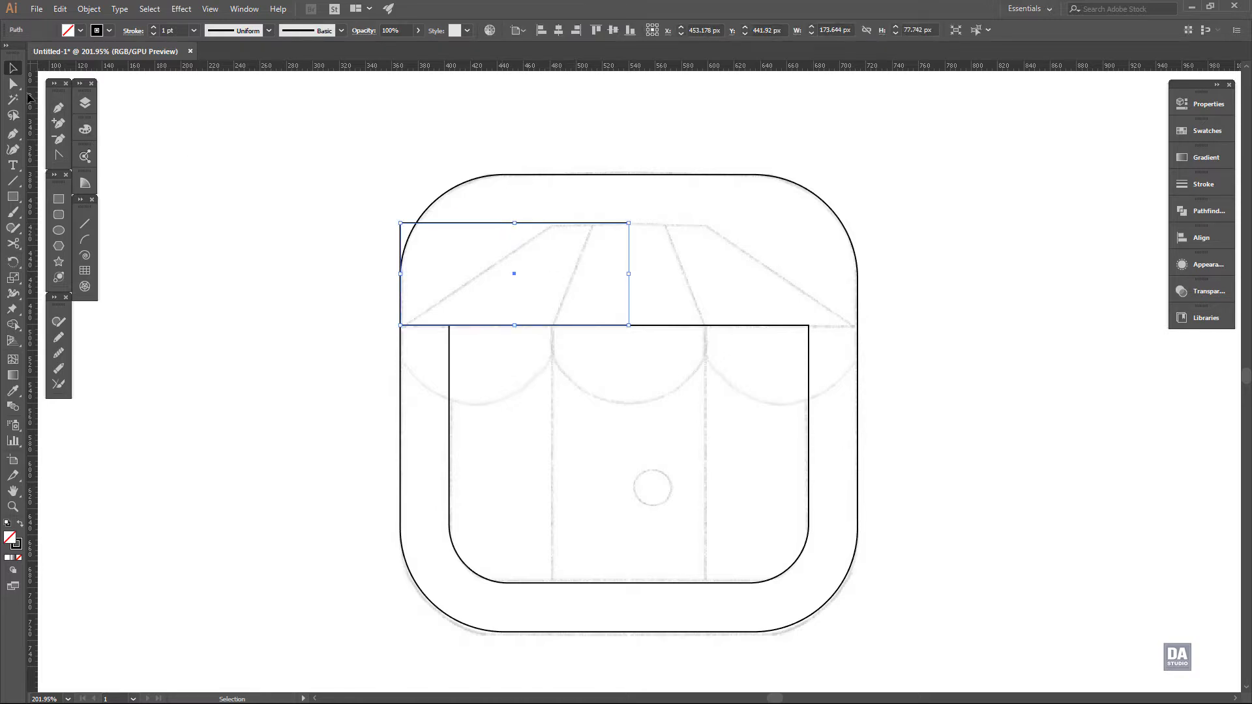
click(13, 84)
drag(409, 227, 558, 238)
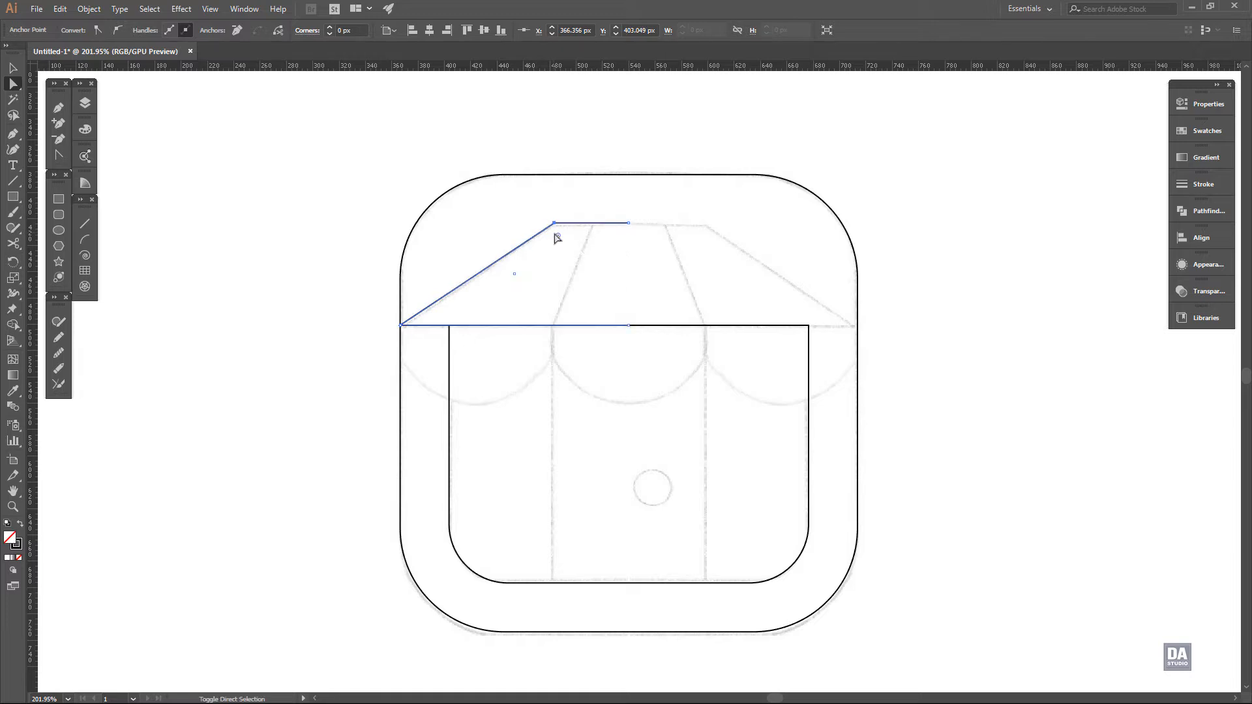
click(638, 255)
Hide the shop-body rectangle and reflect a copy of the half roof across the vertical axis through its open end
key(v)
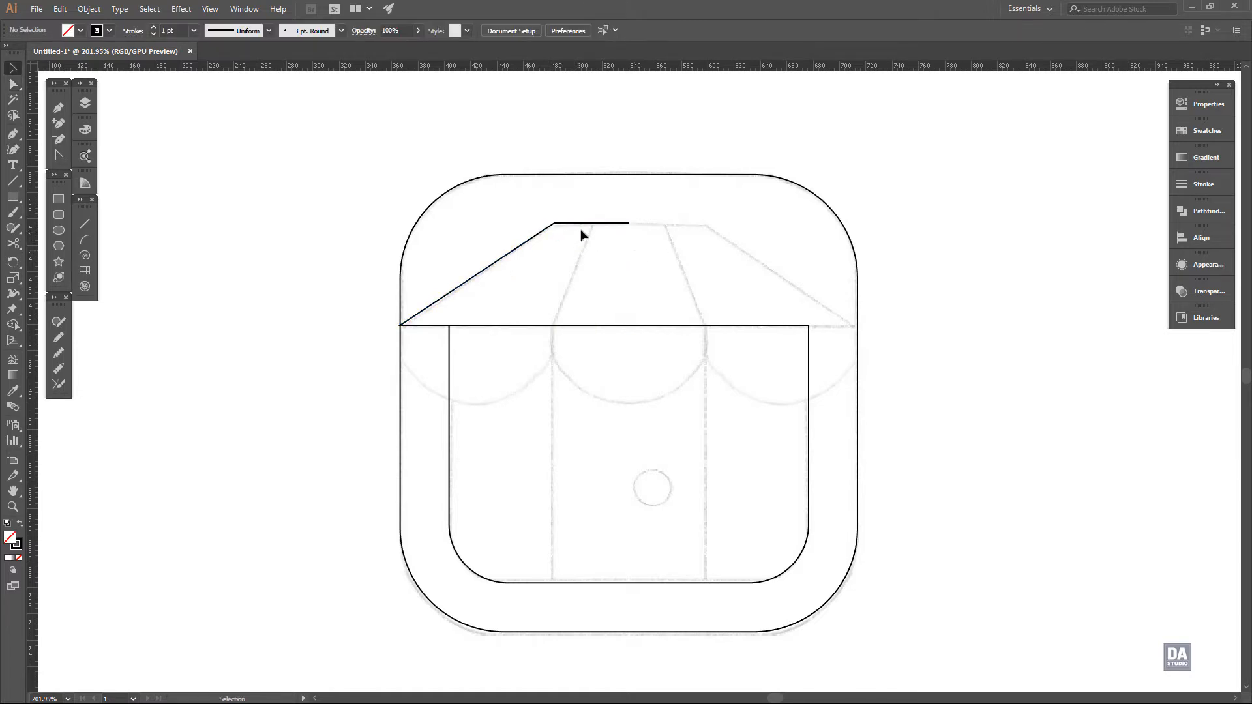
click(589, 223)
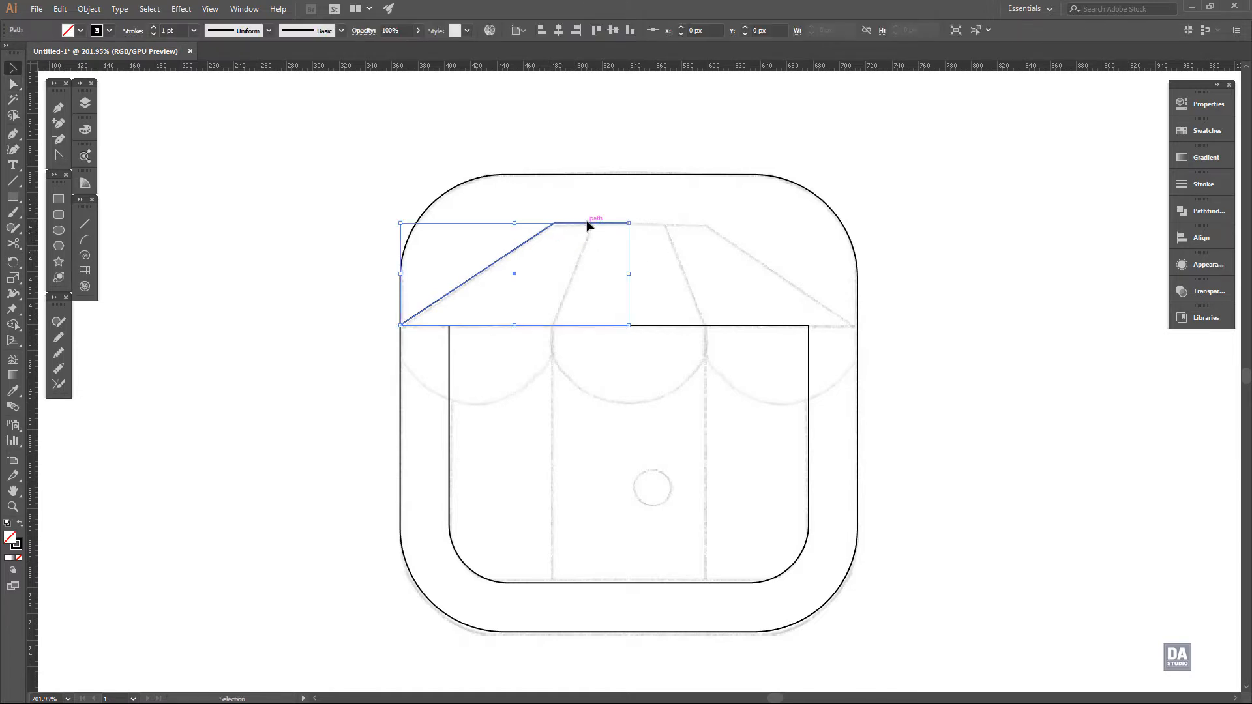
click(85, 102)
click(108, 144)
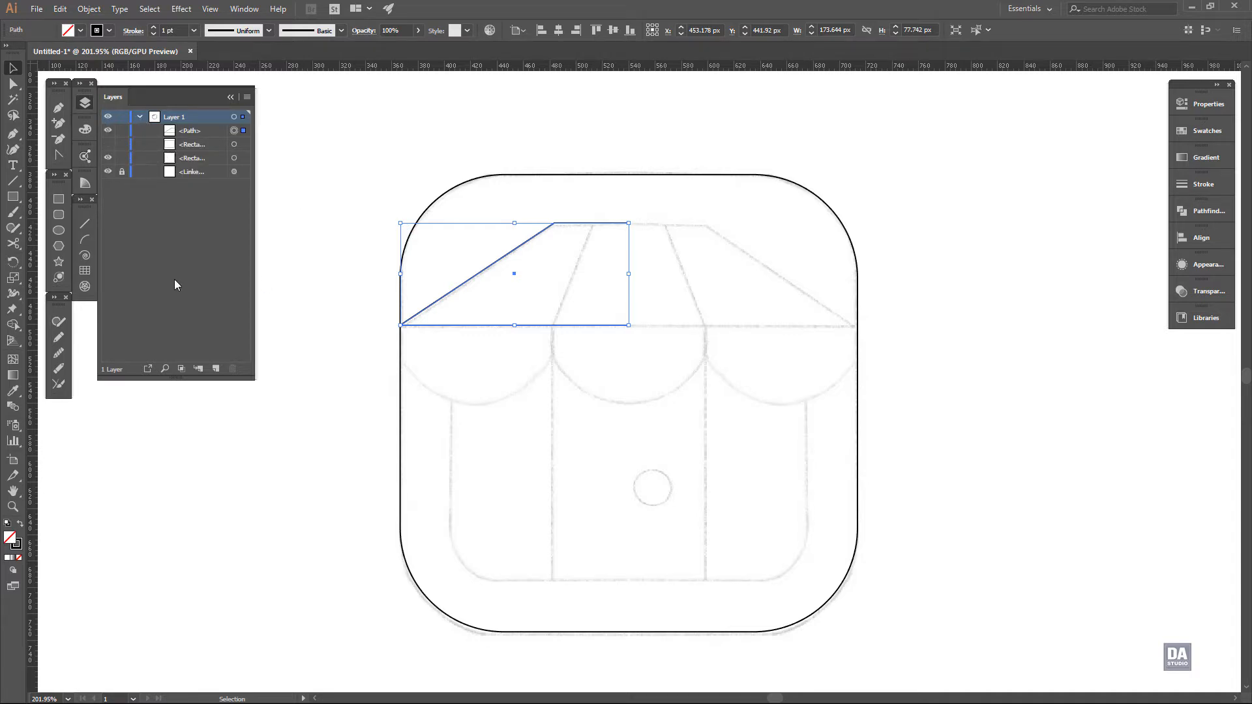
click(13, 262)
click(54, 278)
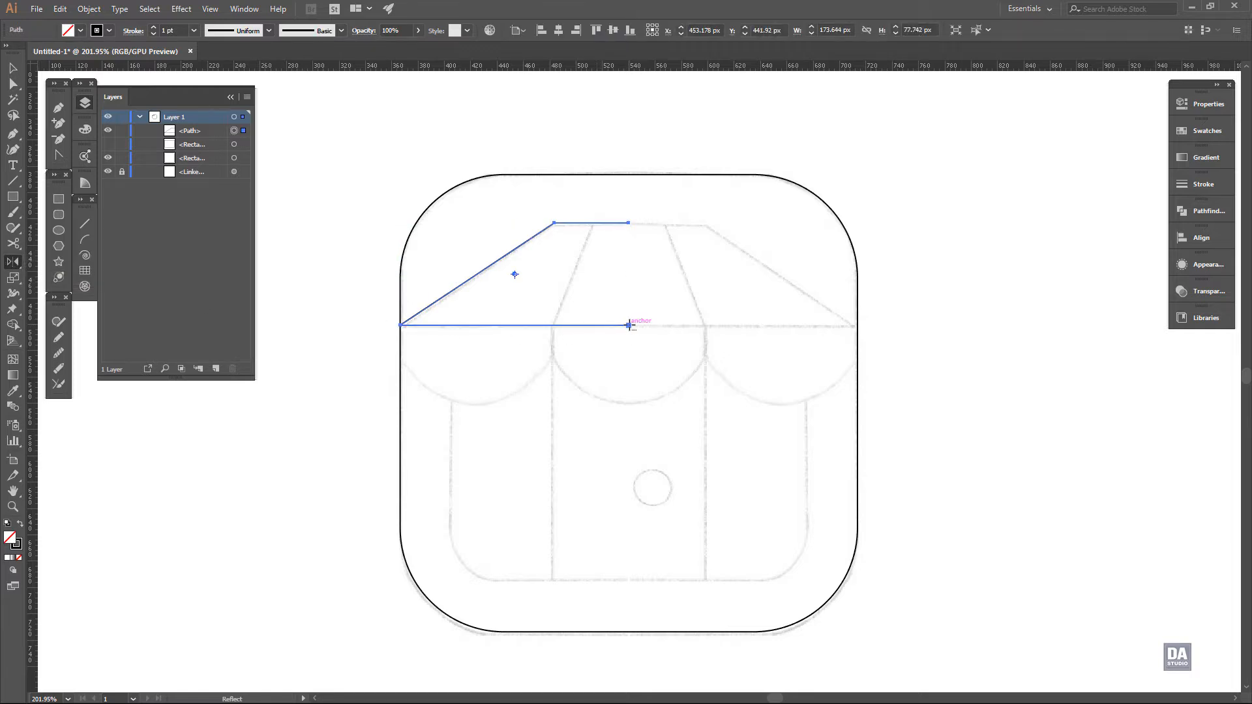
alt+click(629, 324)
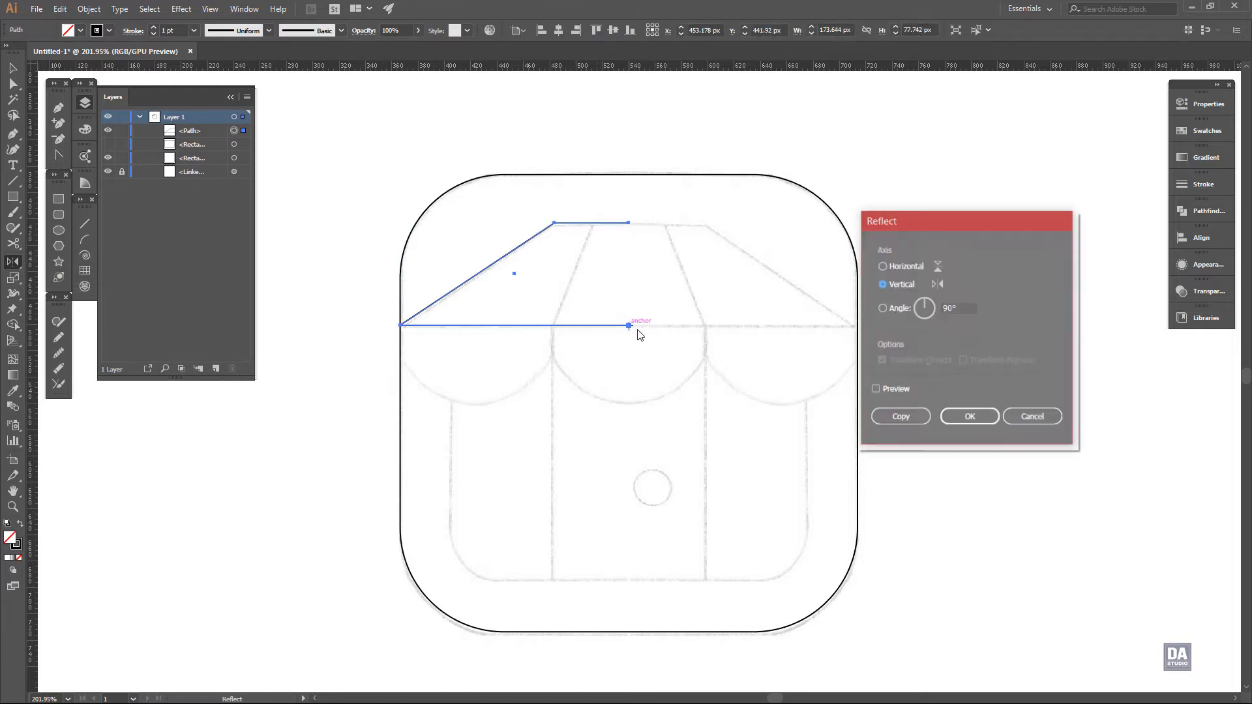
click(892, 389)
click(890, 416)
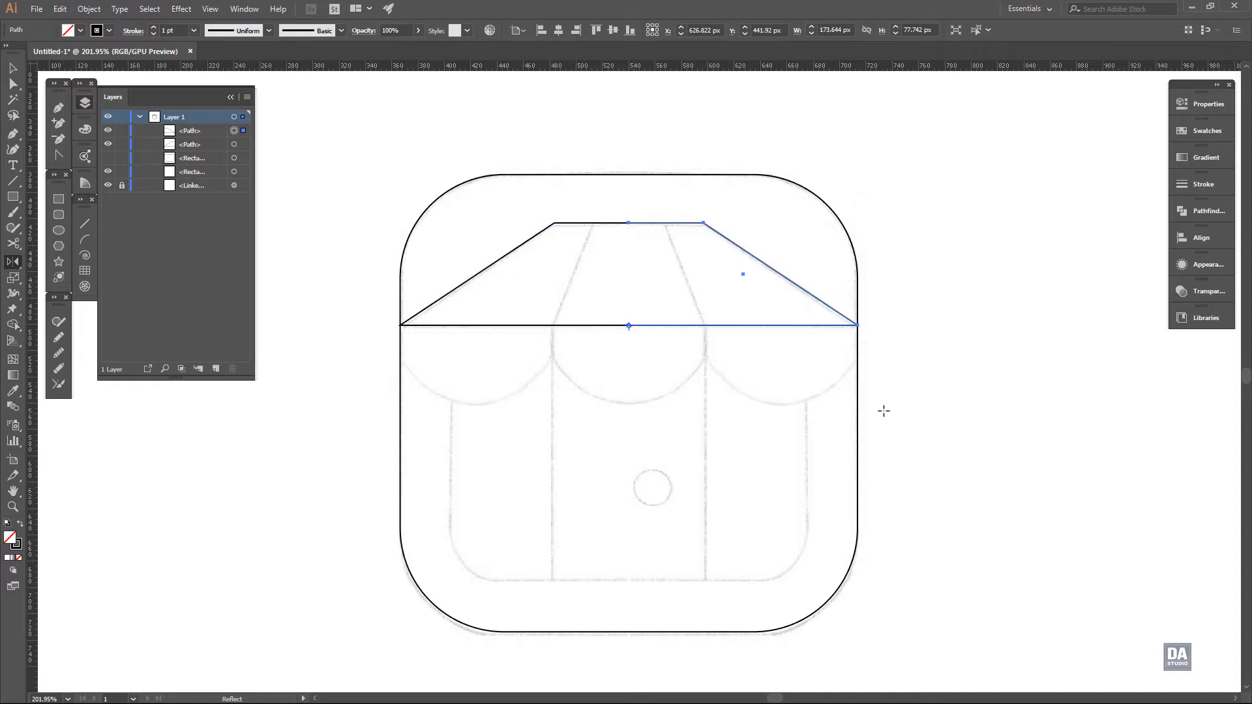
Join the two roof halves into a single path and show the shop-body rectangle again
key(v)
click(693, 388)
drag(582, 359, 658, 320)
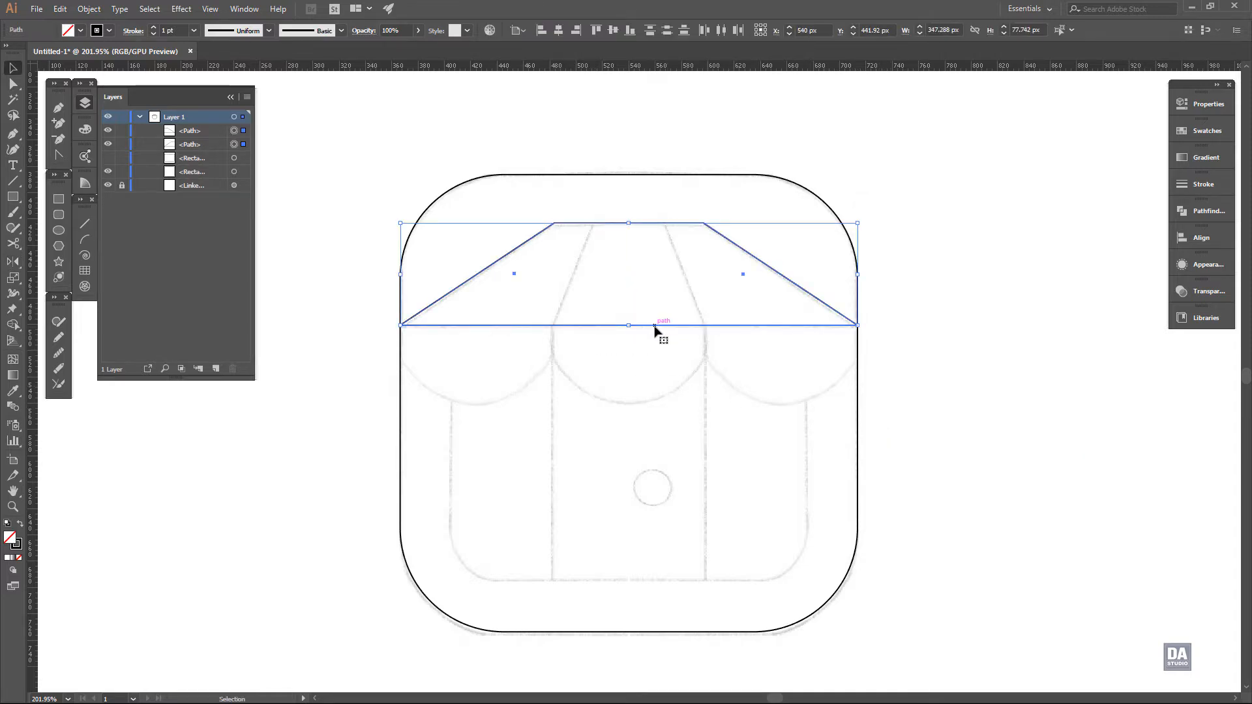
right_click(655, 327)
click(688, 422)
click(680, 383)
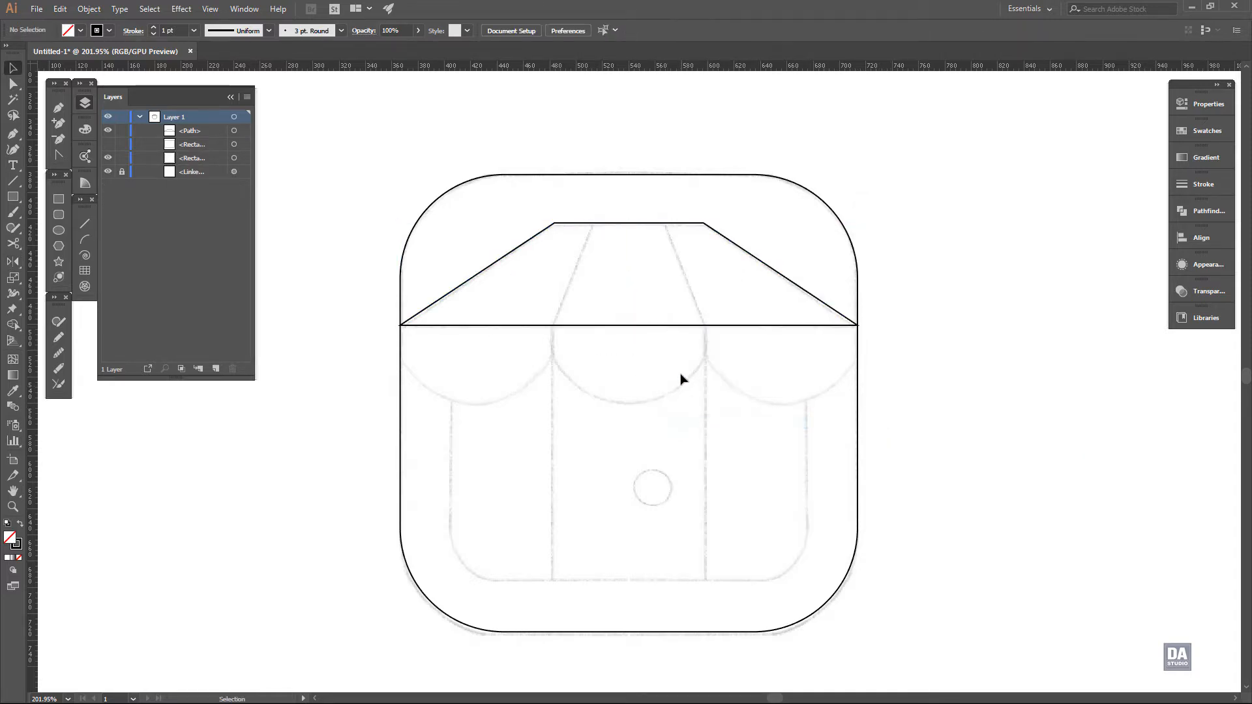
click(111, 144)
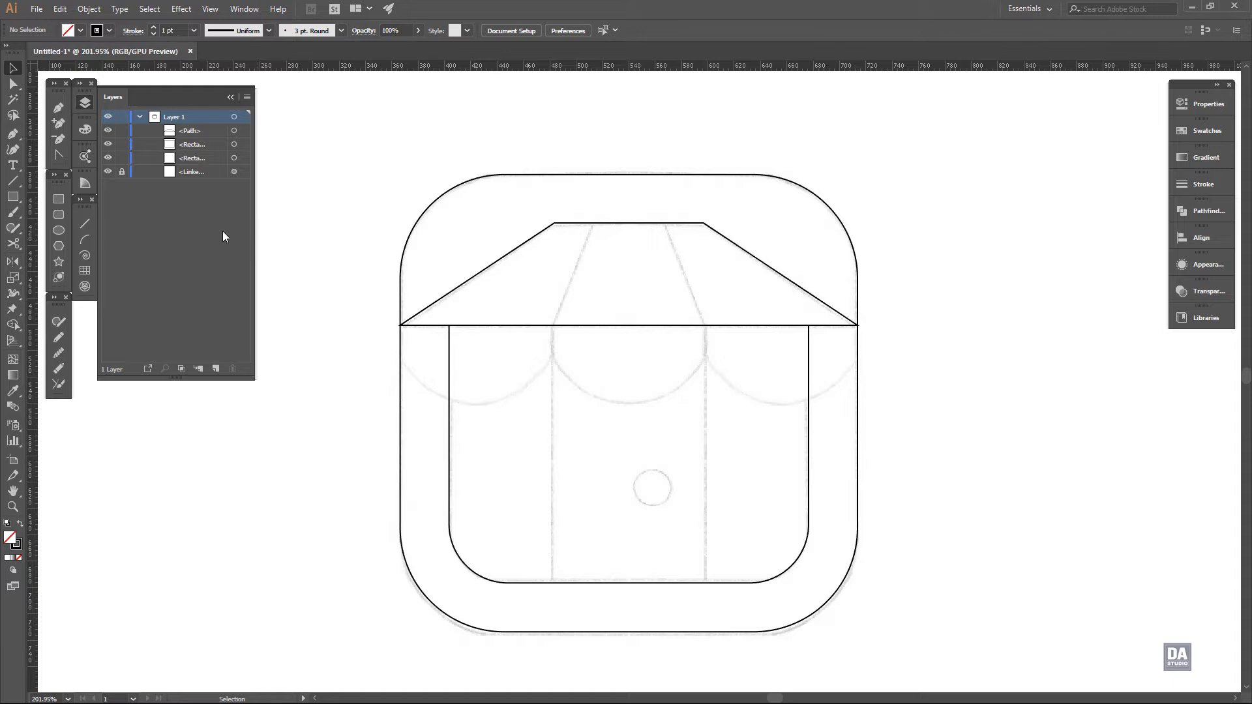
Draw the left roof divider with the Pen tool, from the roof's top edge to its baseline along the sketch
click(58, 106)
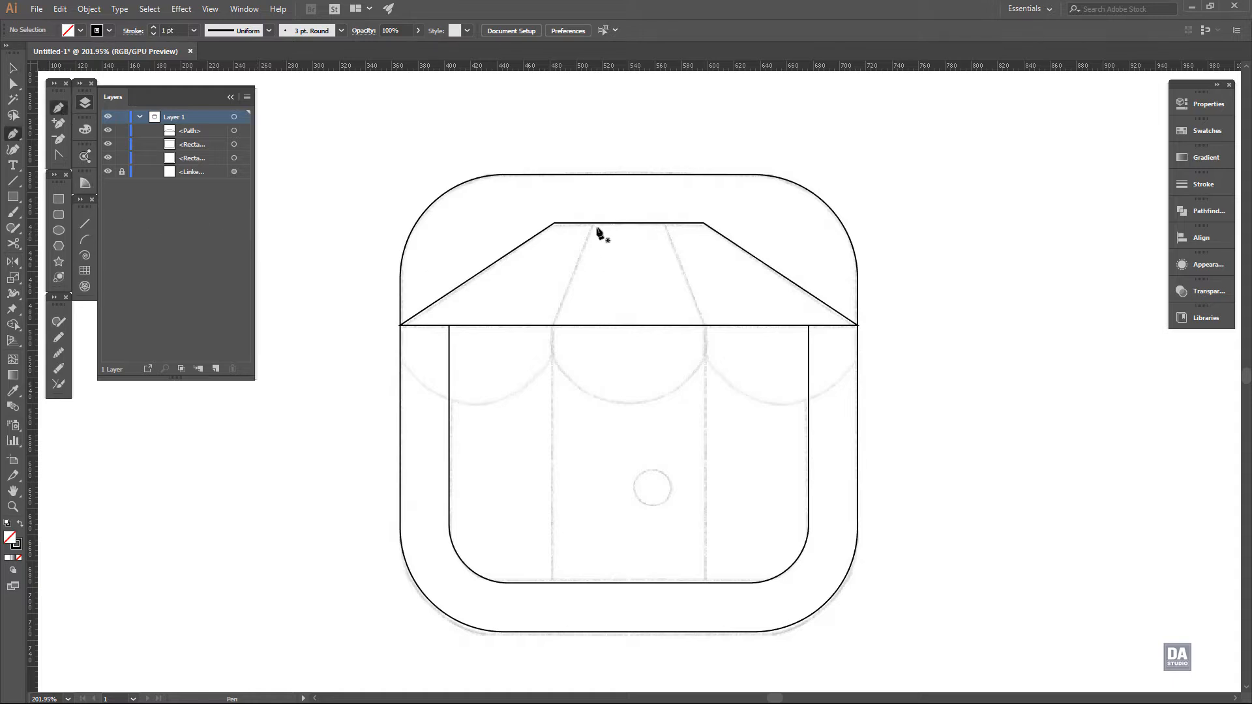
click(593, 223)
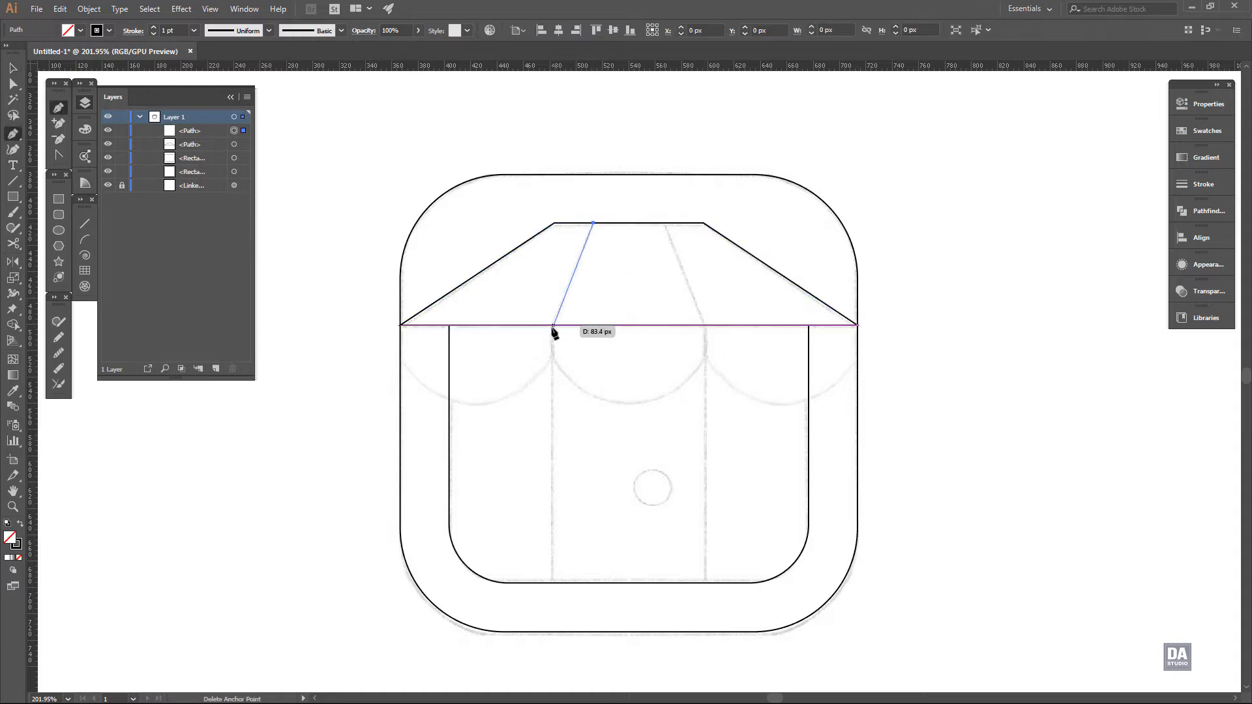
click(553, 325)
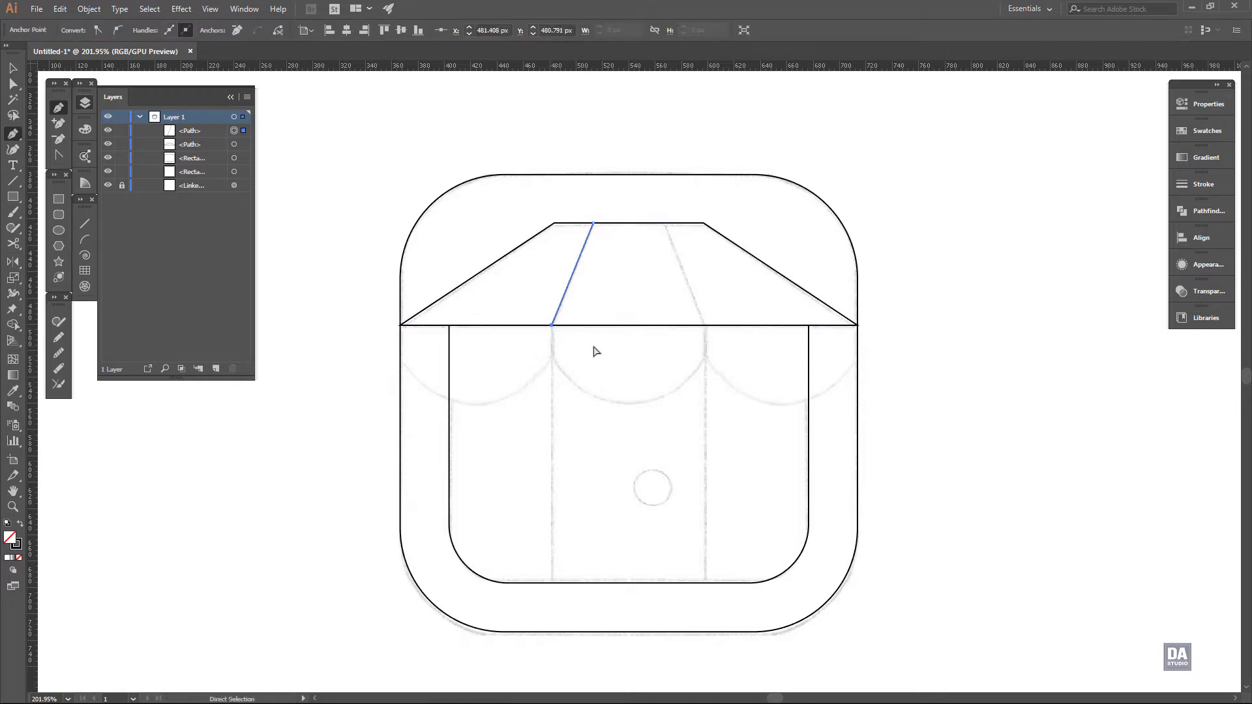
ctrl+click(594, 348)
ctrl+click(565, 295)
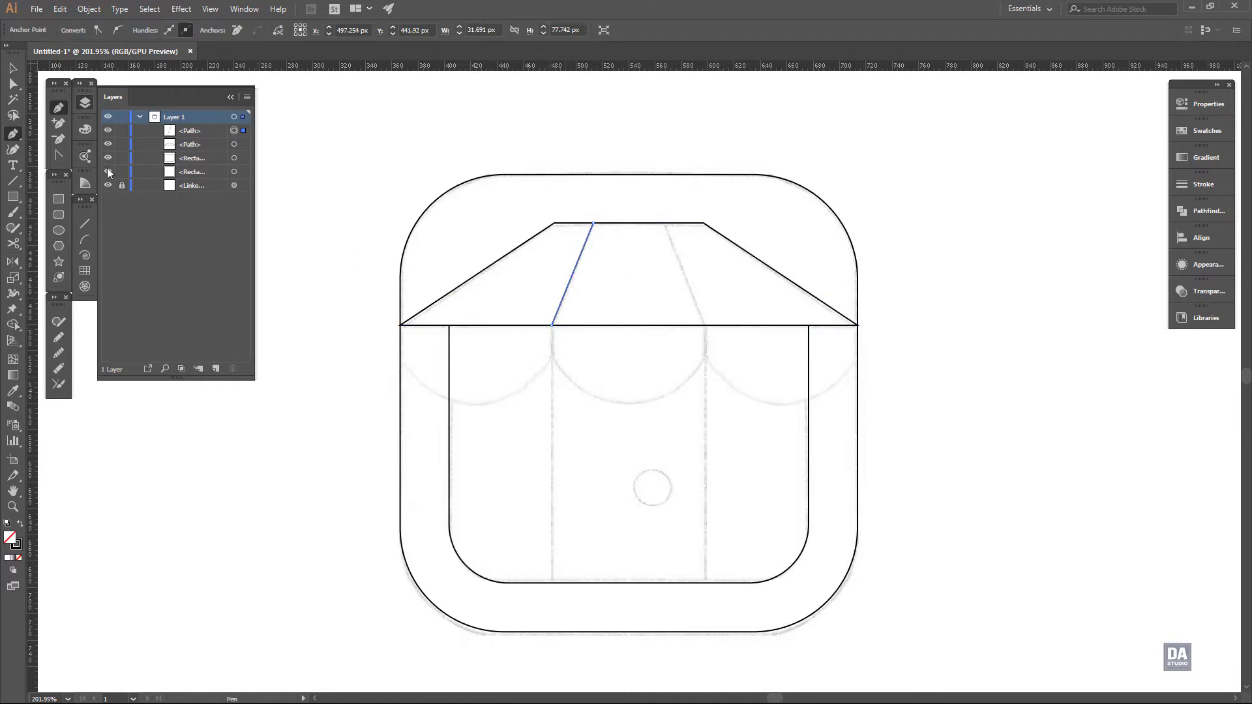
Reflect a copy of the left divider line across the vertical axis through the roof's centre
key(v)
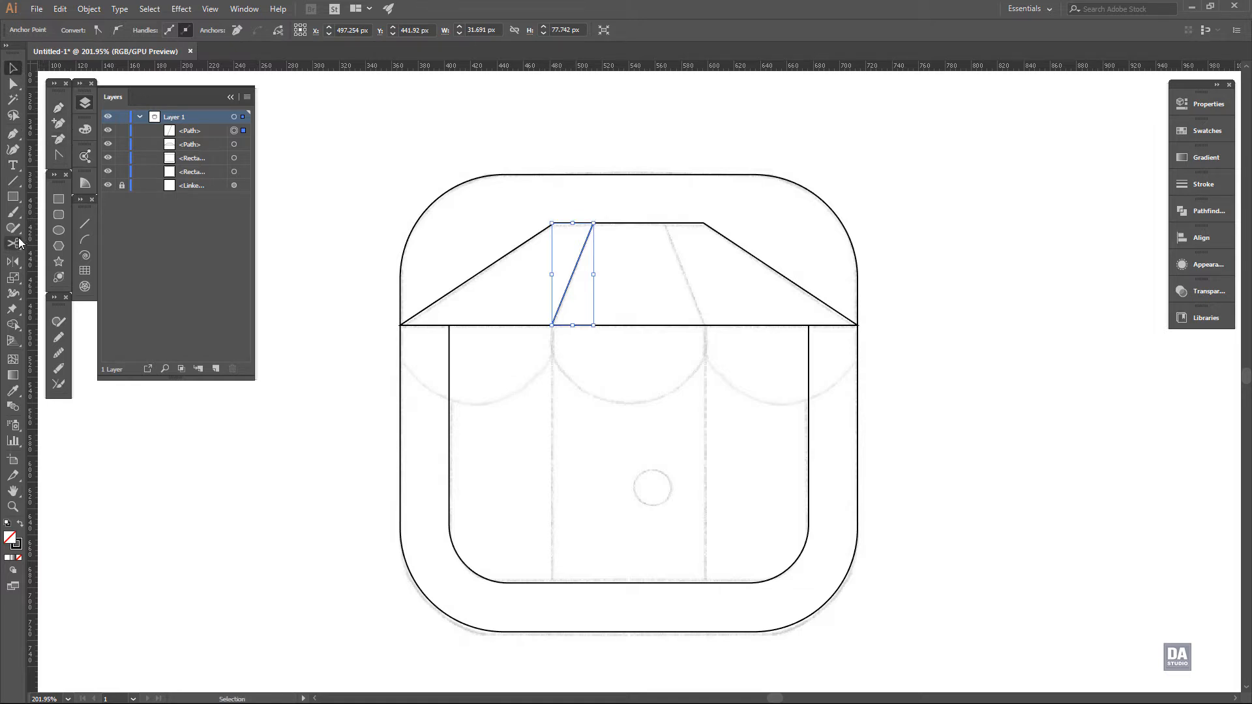
click(13, 261)
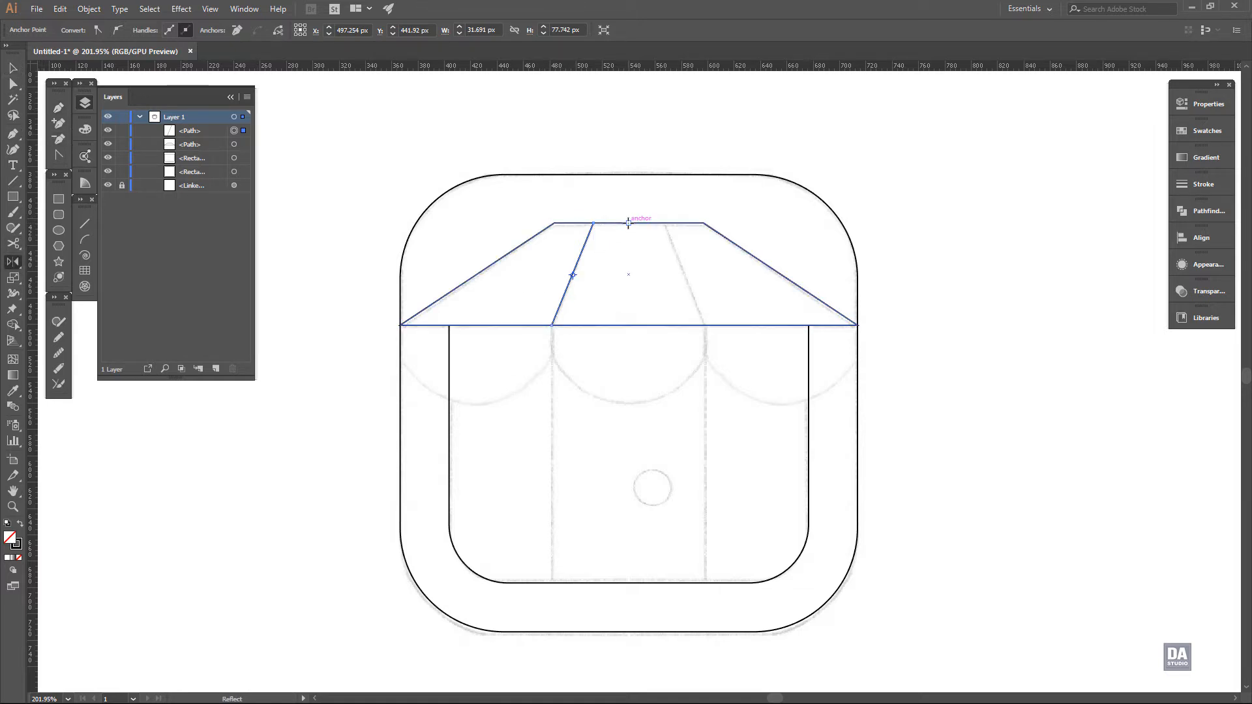
alt+click(628, 223)
click(898, 418)
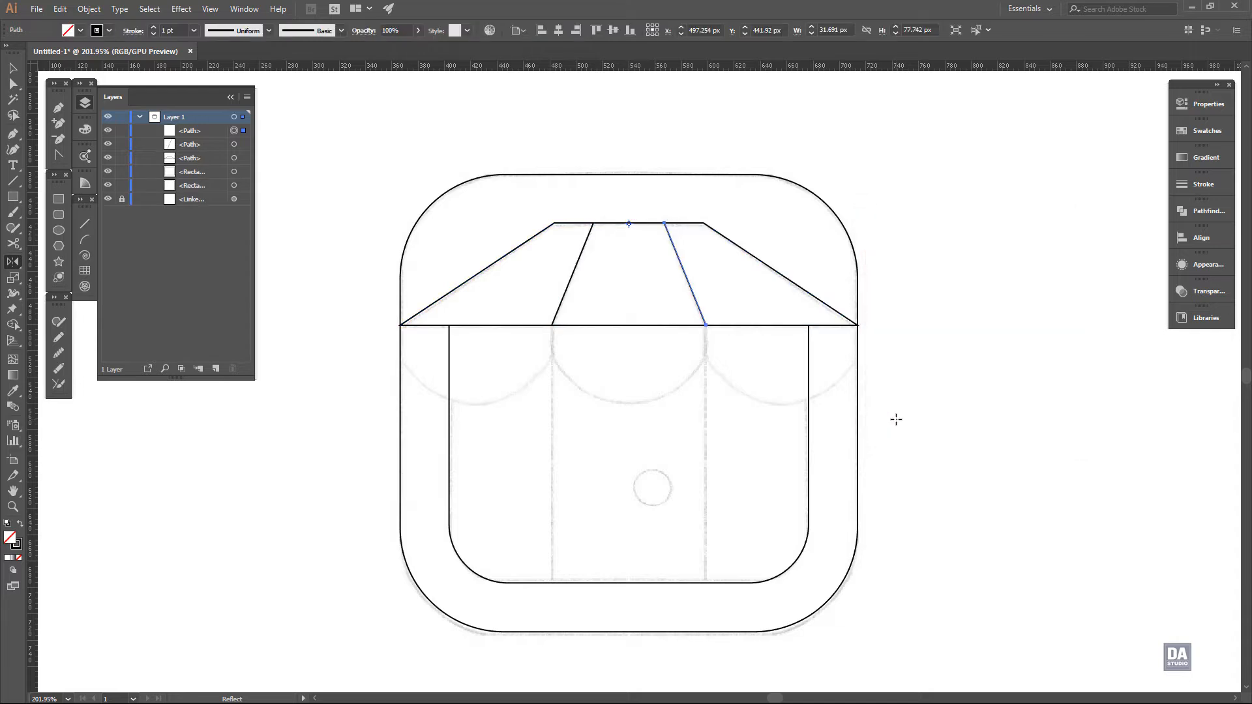
Join both divider lines at their upper and lower ends to form a closed trapezoid for the centre roof panel
key(v)
shift+click(568, 286)
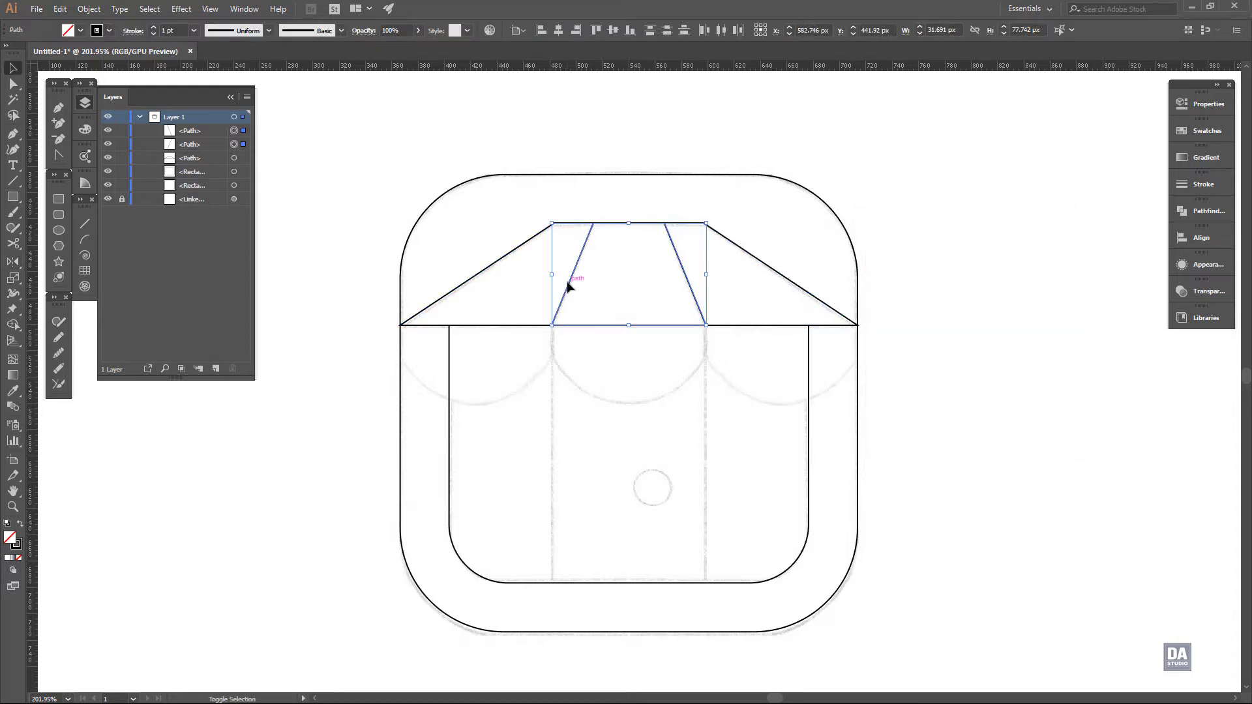
right_click(568, 286)
click(600, 378)
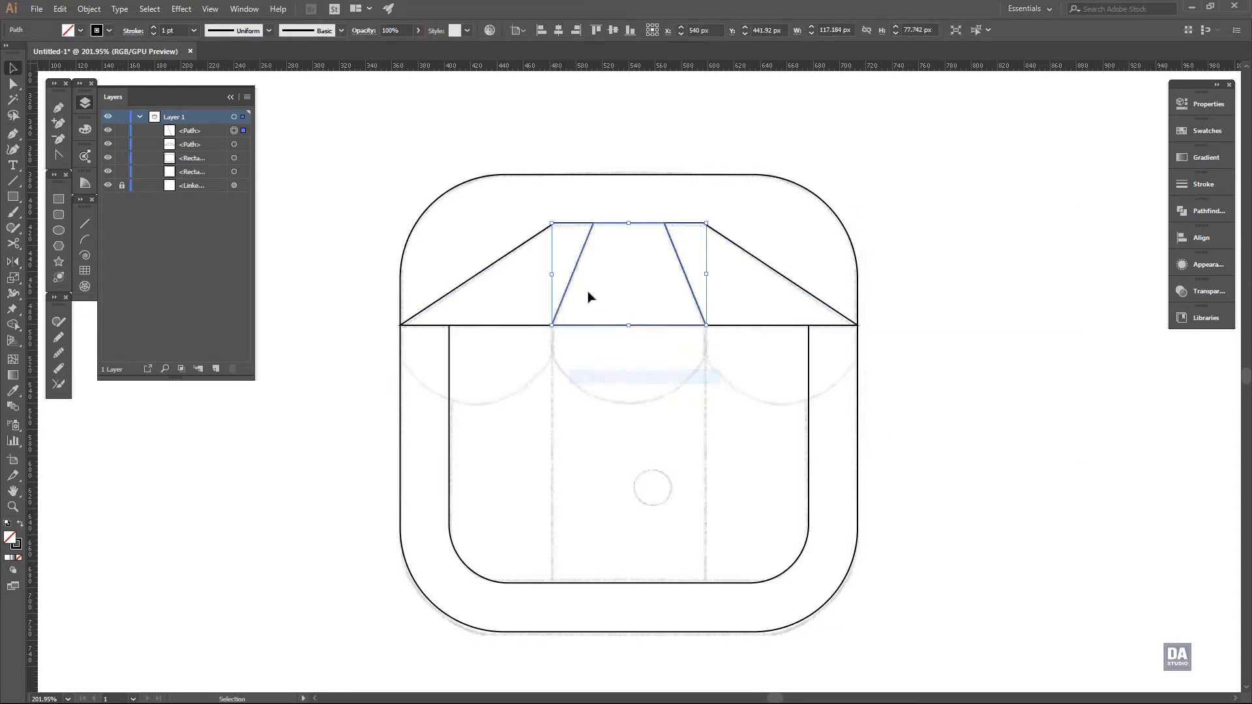
right_click(579, 279)
click(609, 382)
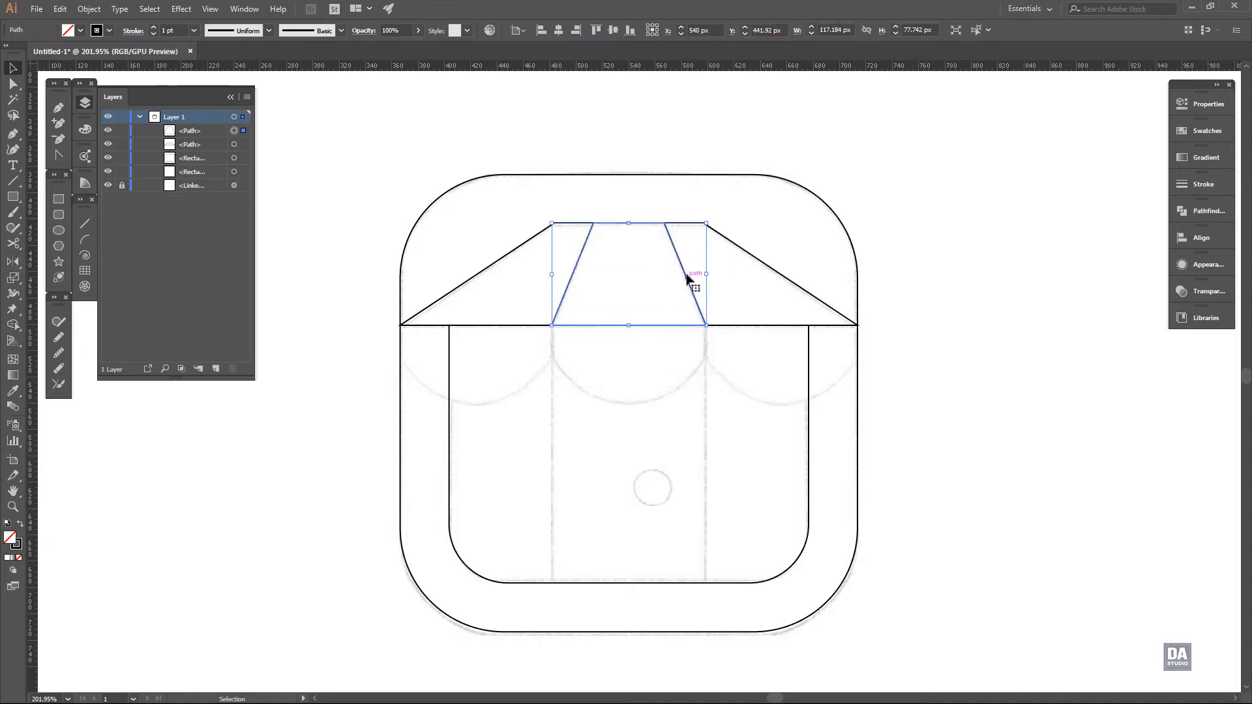
Check the closed centre roof panel by temporarily moving it and hiding the roof outline and shop body, restoring everything
drag(689, 277, 686, 244)
key(ctrl+z)
click(109, 169)
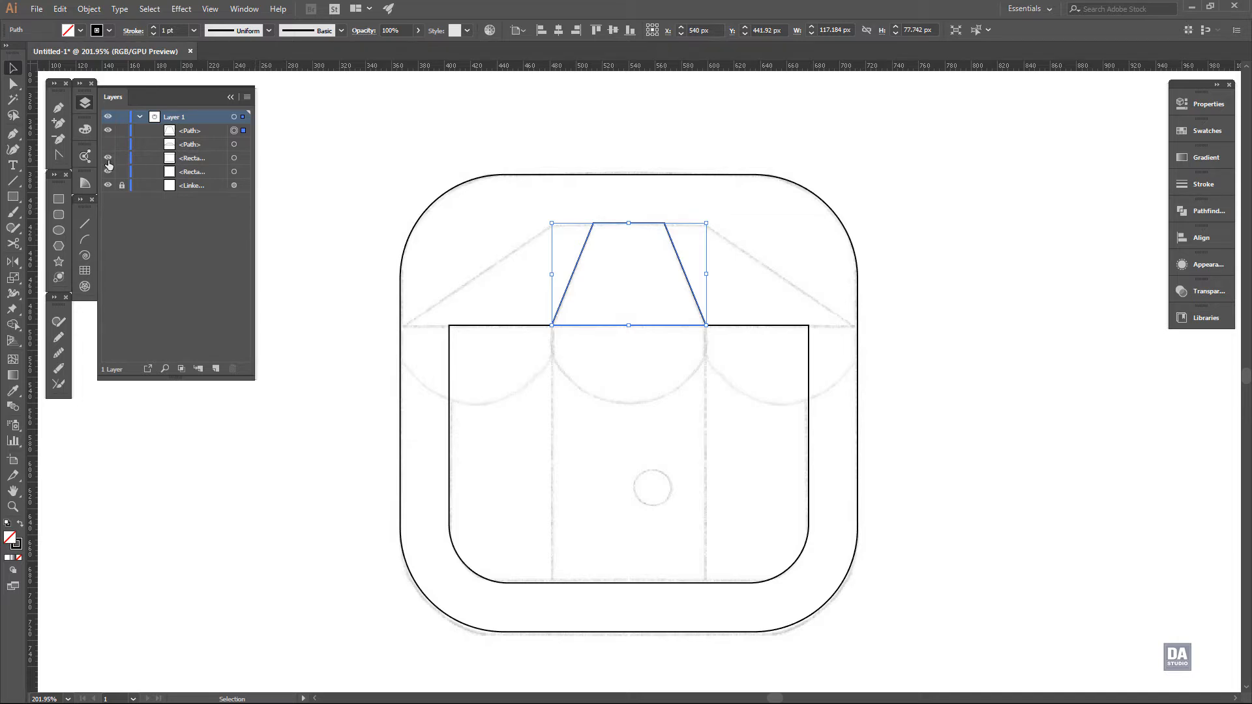
click(108, 158)
click(339, 348)
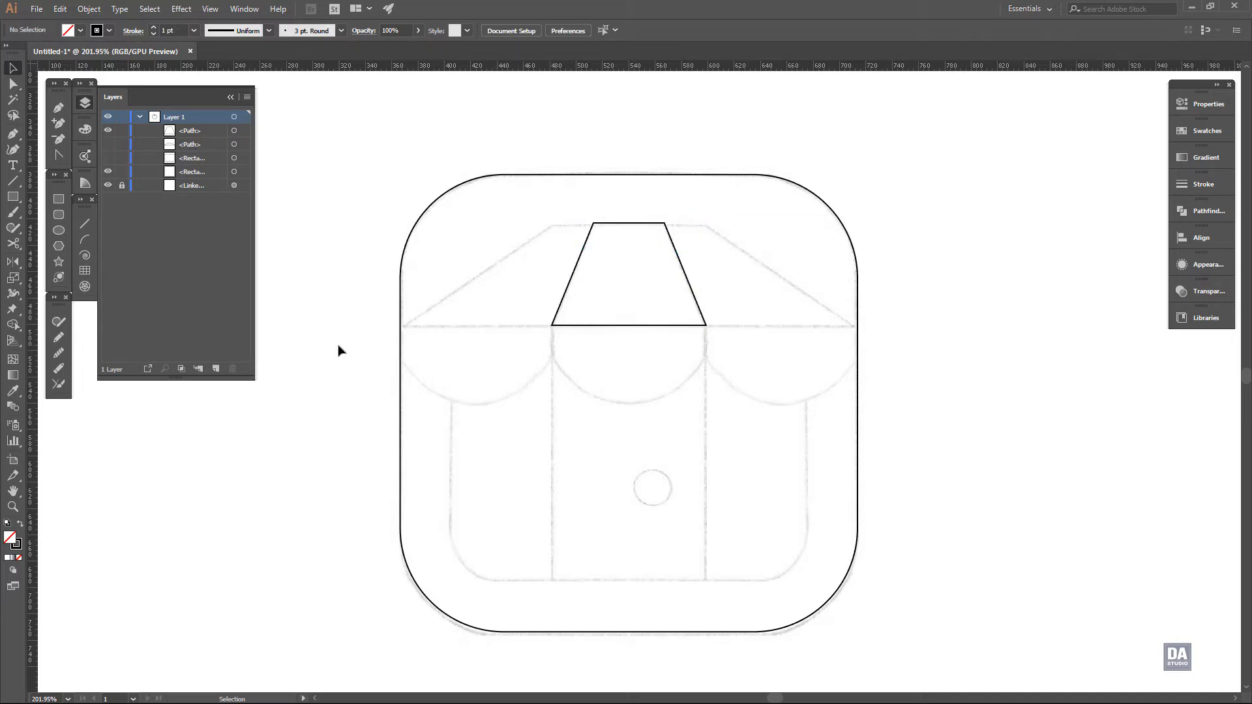
click(107, 159)
click(108, 144)
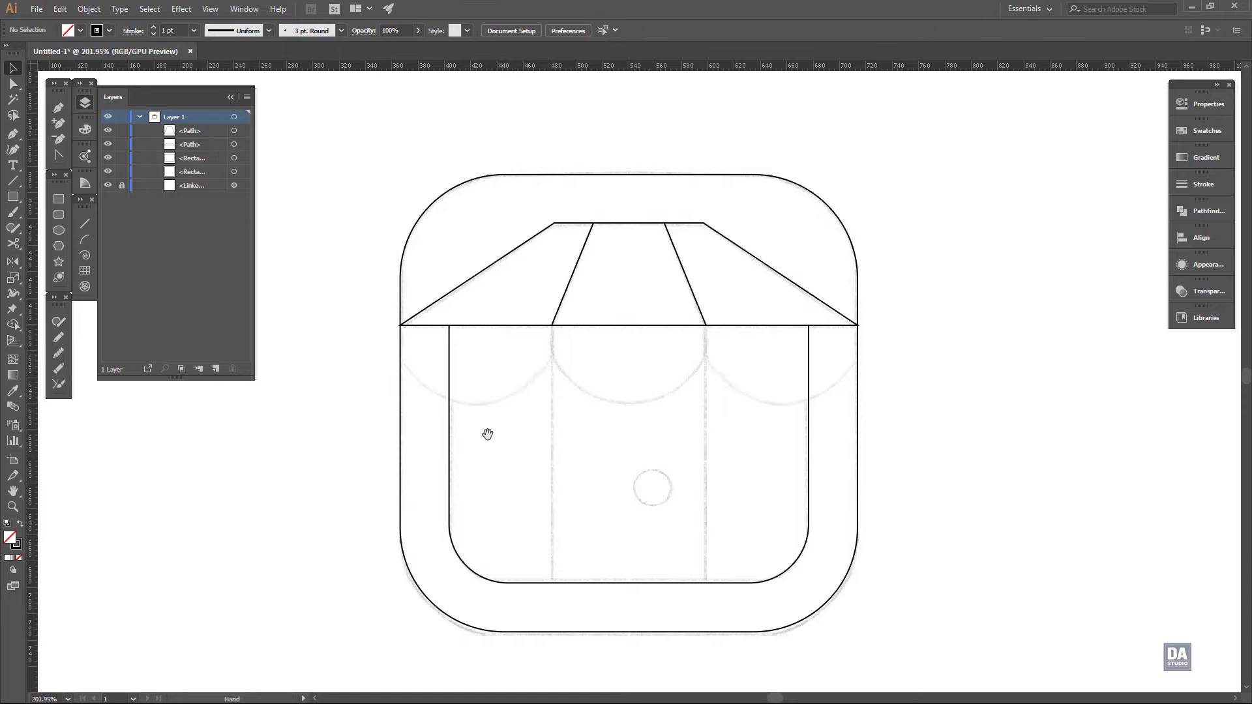
Draw the door as a rectangle about 117 × 196 px, from the roof baseline to the shop body's lower edge between the dividers
drag(487, 434, 515, 419)
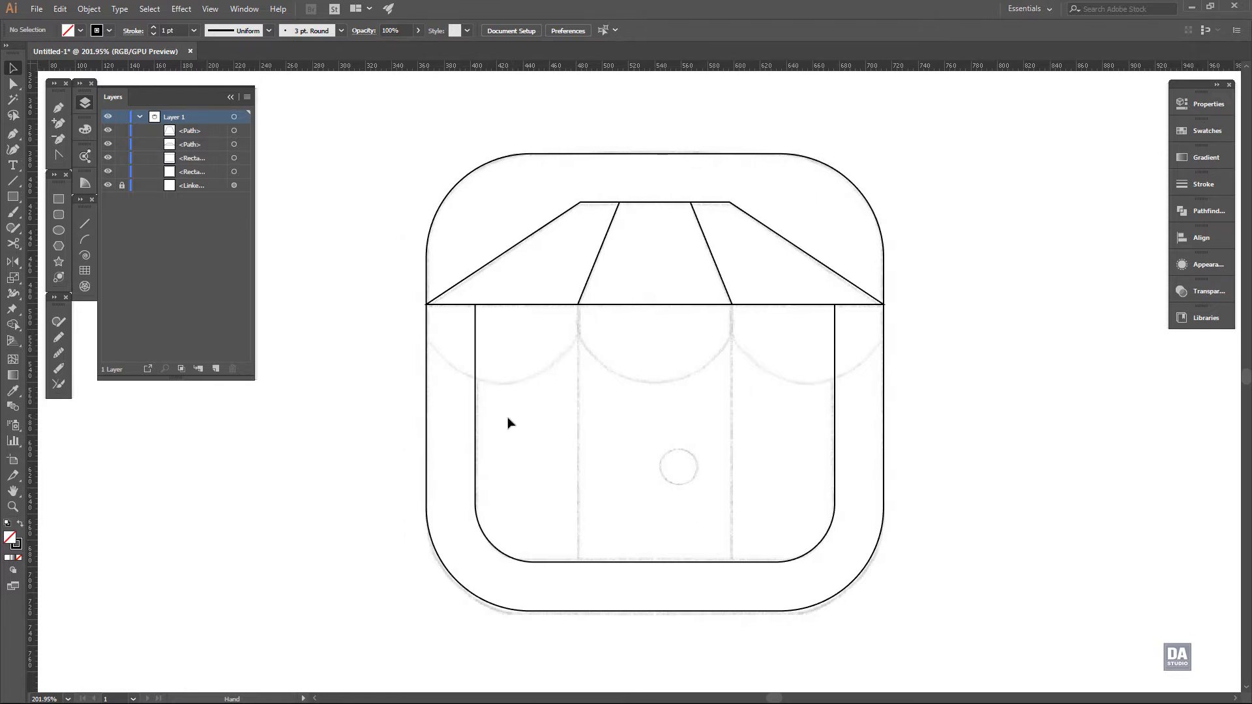
key(m)
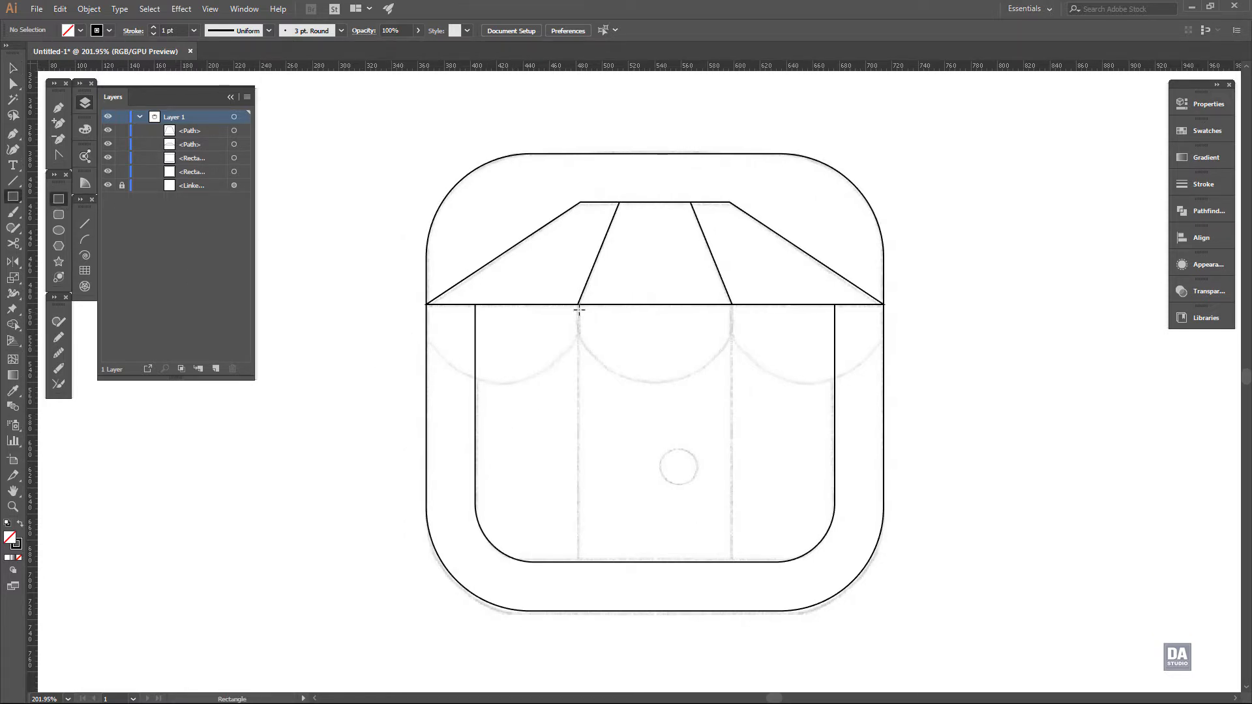
drag(578, 305, 732, 562)
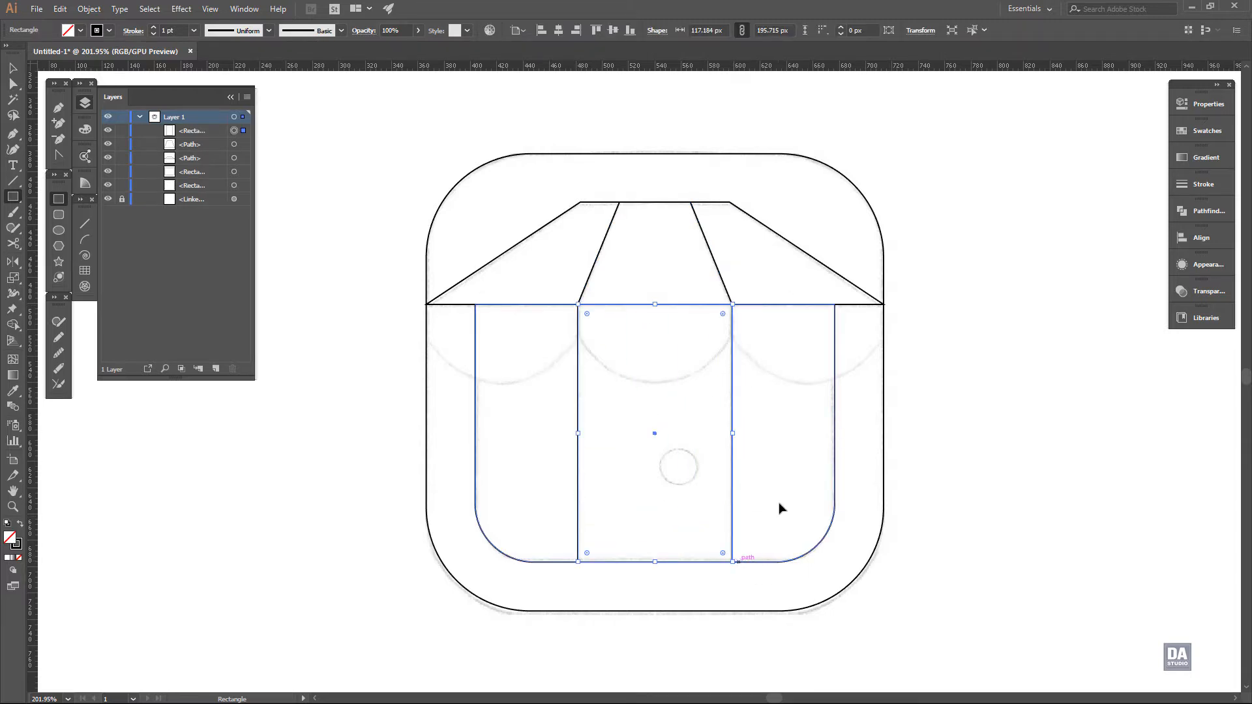
ctrl+click(776, 496)
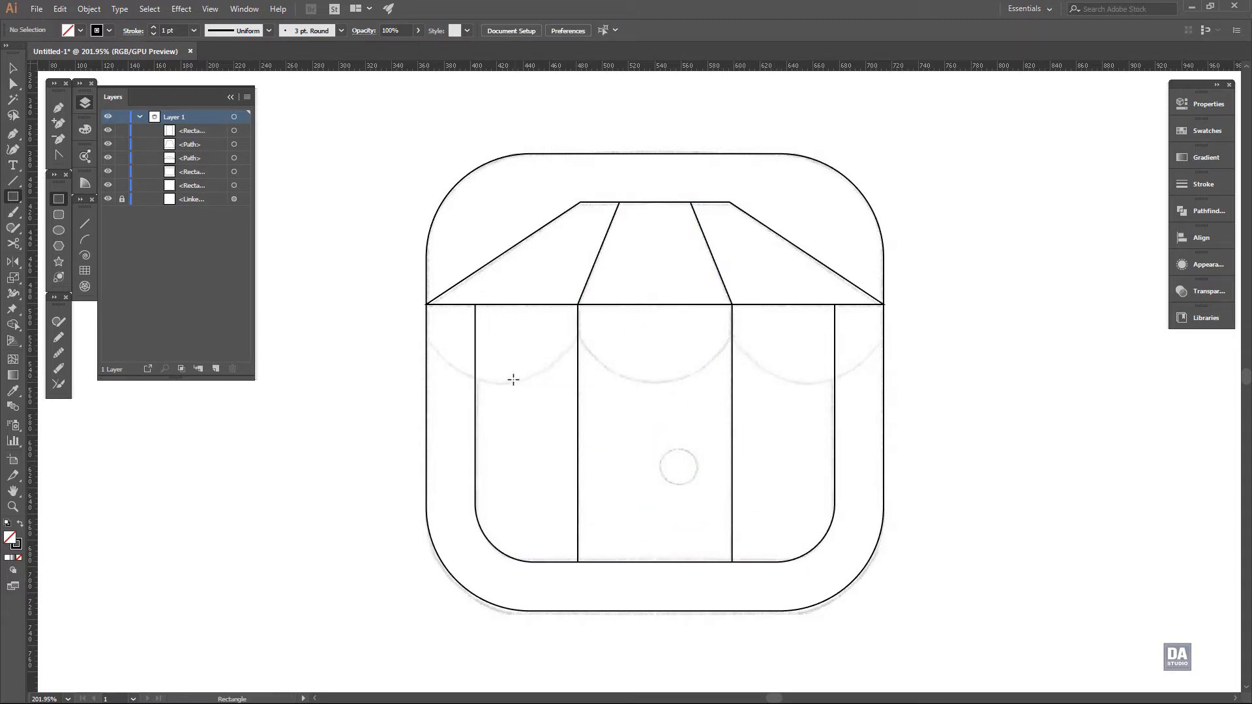
Draw a rectangle about 115 × 27 px below the left roof panel and bend its lower edge into a scallop along the sketch
click(122, 197)
mouse_move(427, 305)
mouse_down()
mouse_move(472, 335)
mouse_move(579, 341)
mouse_up()
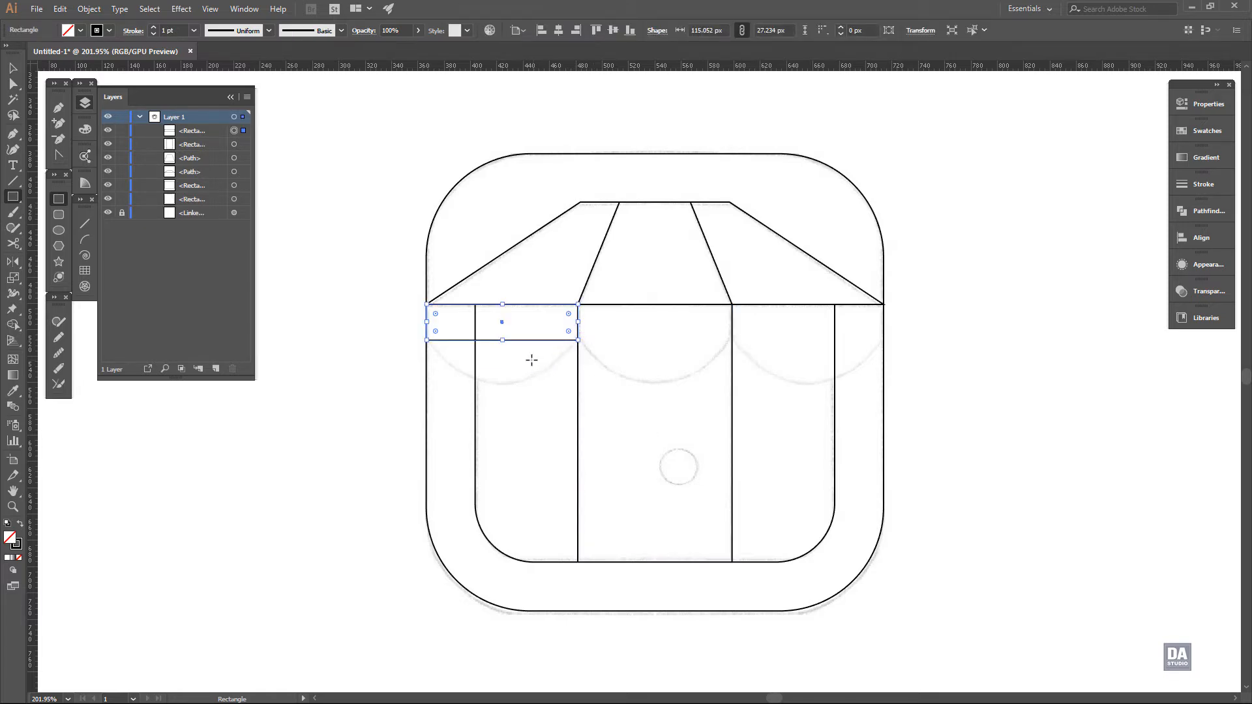
click(58, 154)
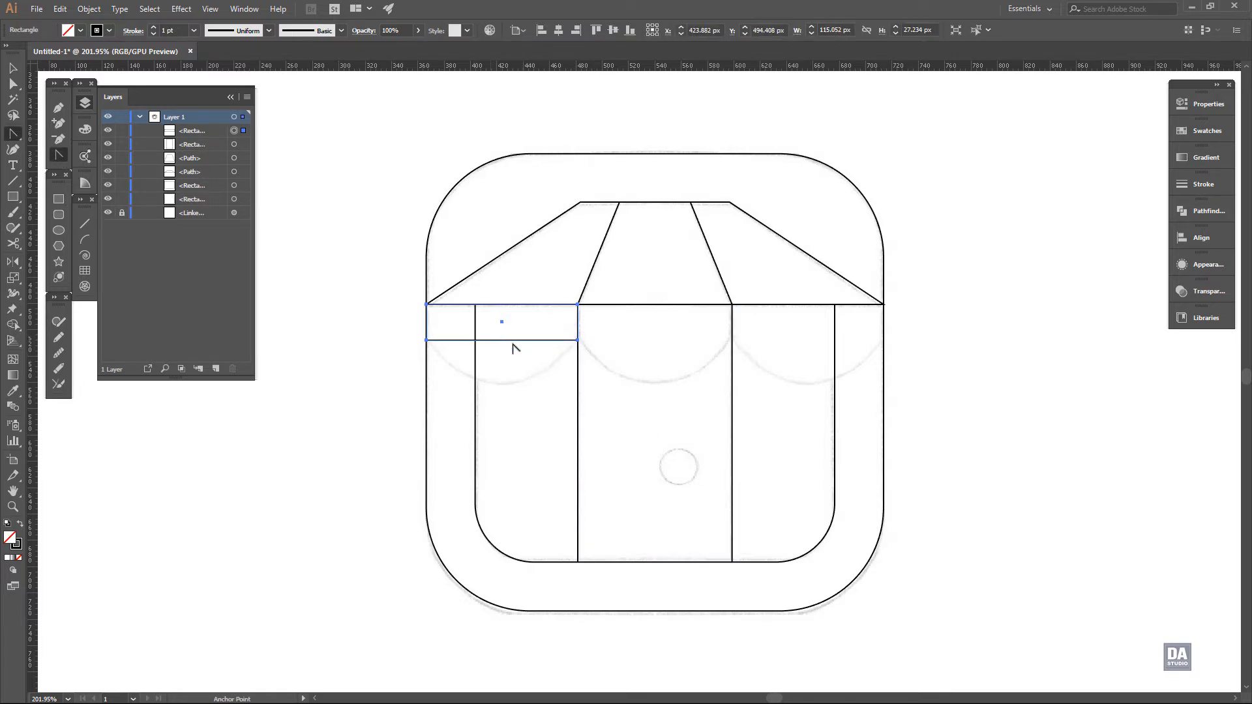
drag(502, 340, 502, 386)
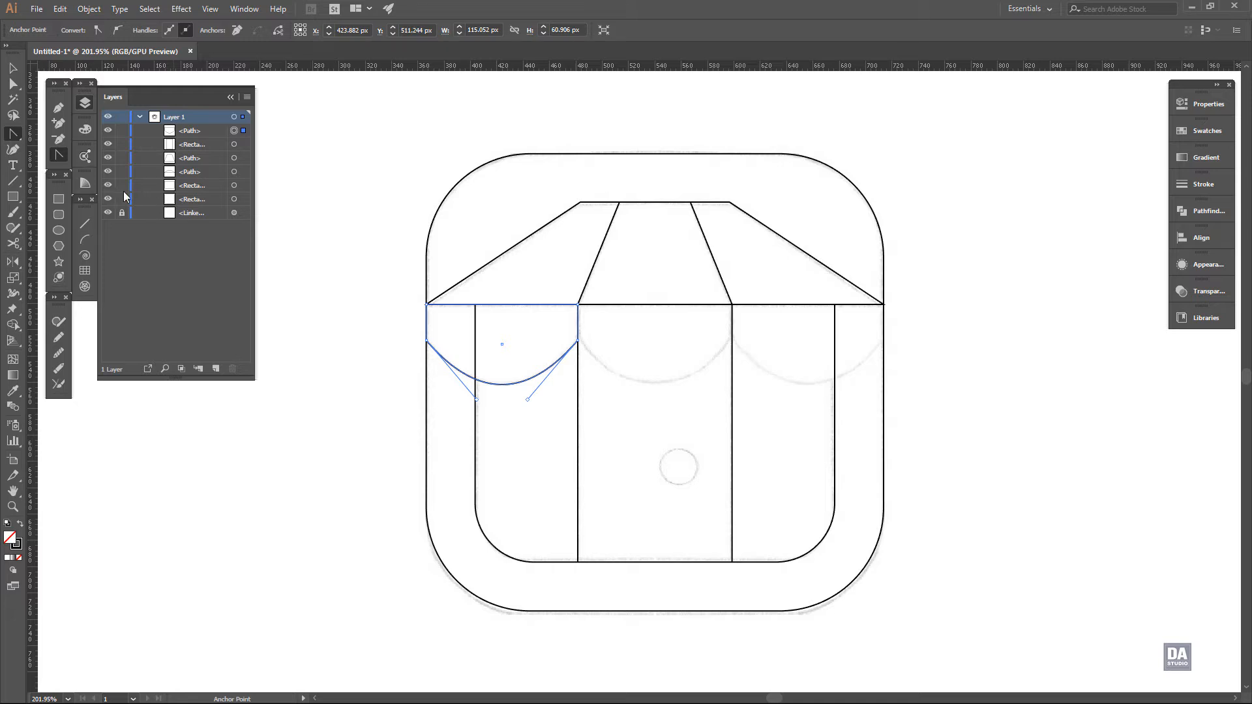
Hide the shop body, roof outline, centre roof panel and door to expose the sketch around the scallop
click(107, 186)
click(108, 171)
click(108, 158)
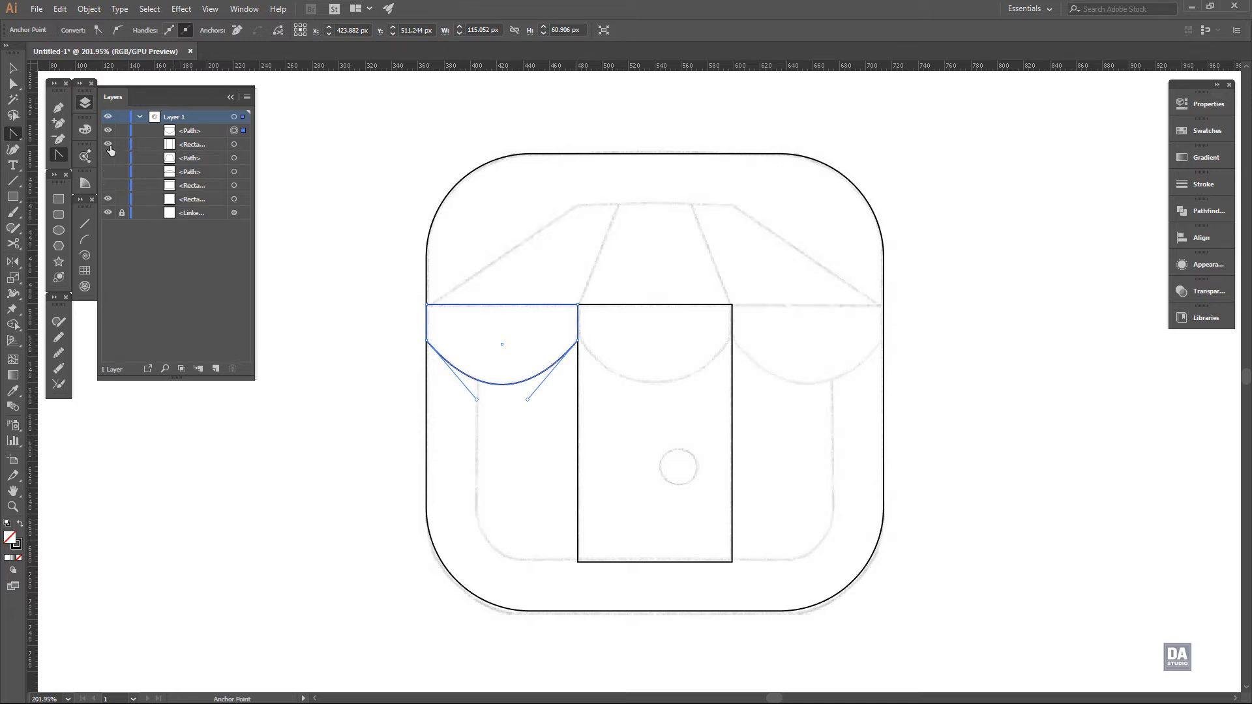
click(108, 144)
Refine the left scallop's lower curve with its direction handle so it follows the sketch, about 61 px high overall
key(v)
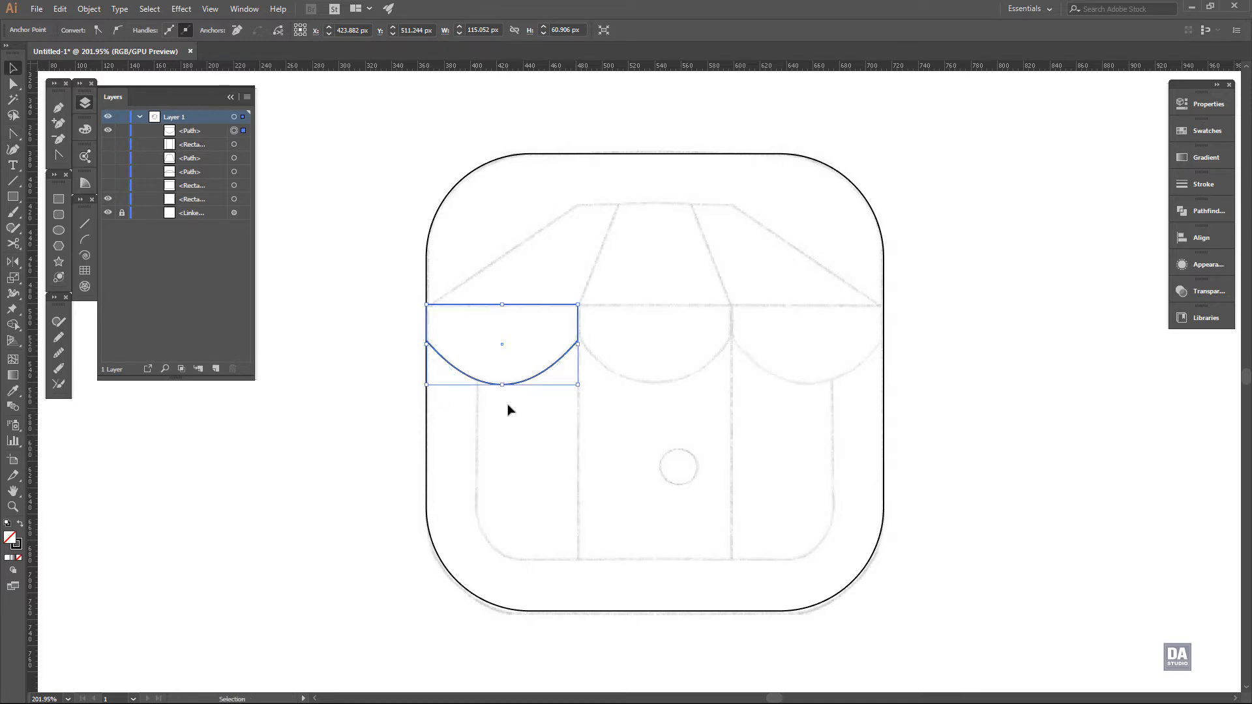
key(a)
drag(528, 400, 468, 404)
click(561, 434)
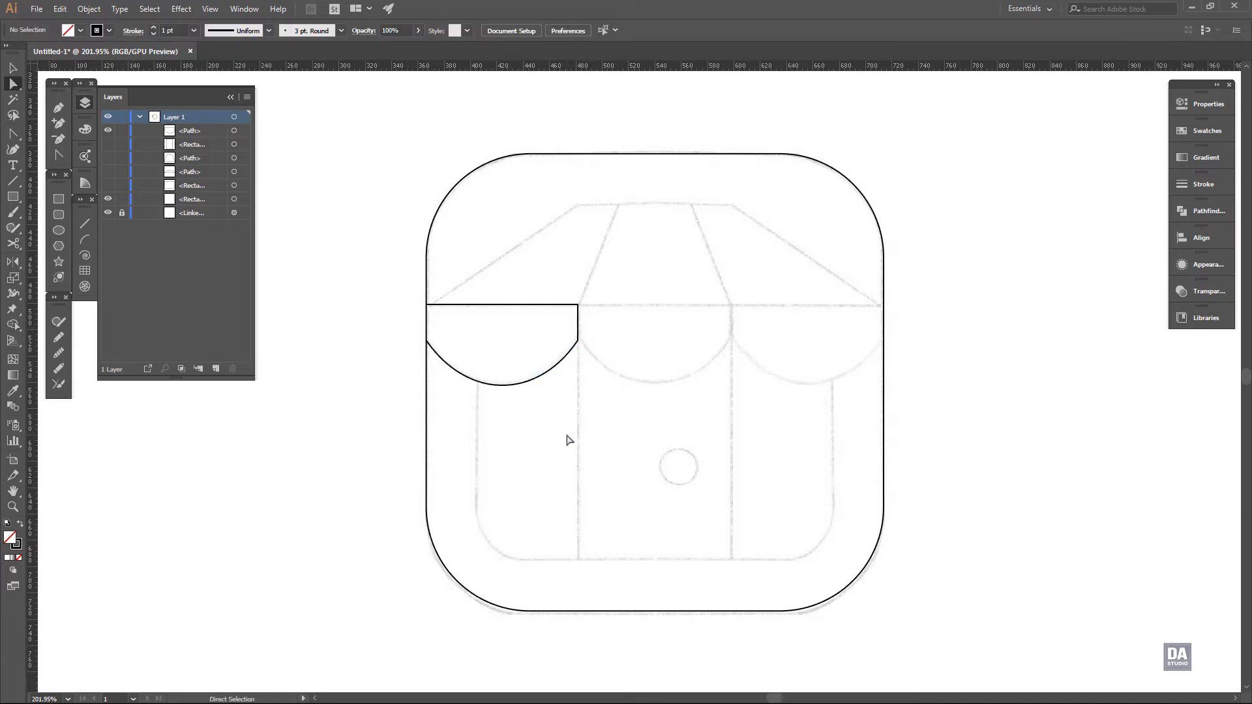
Duplicate the left scallop onto the middle awning section of the sketch
key(v)
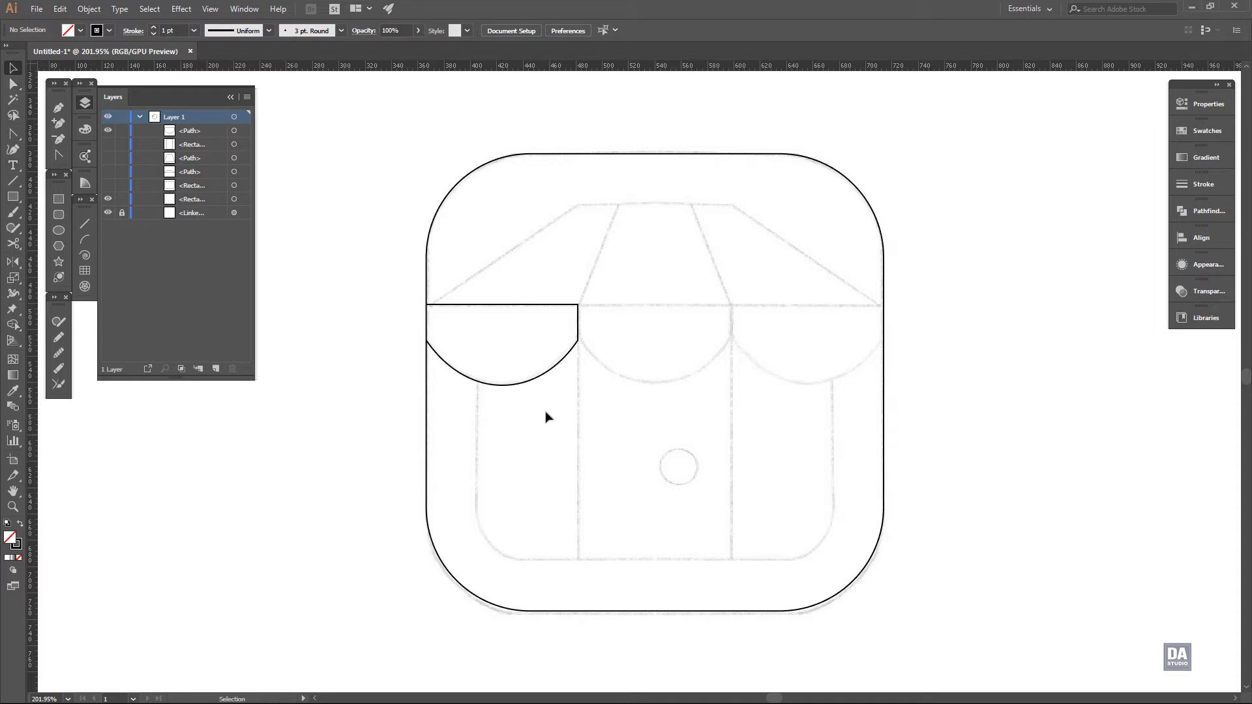
click(522, 384)
drag(528, 383, 675, 397)
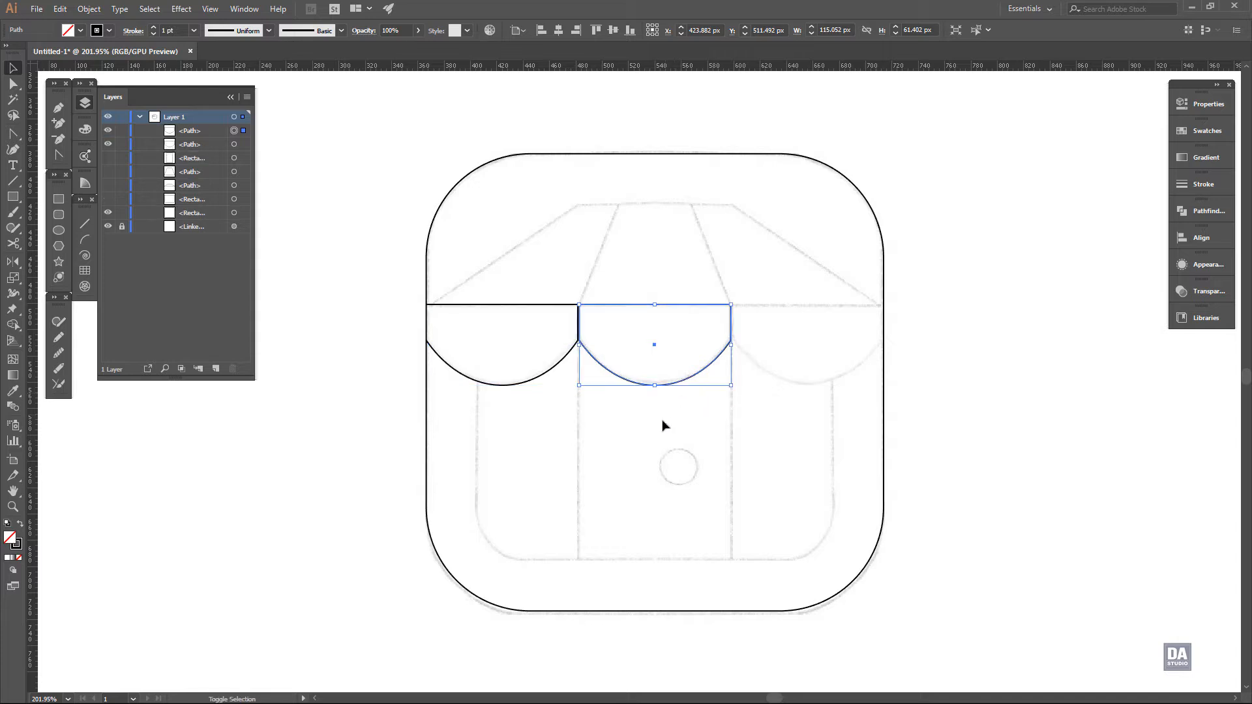
click(666, 438)
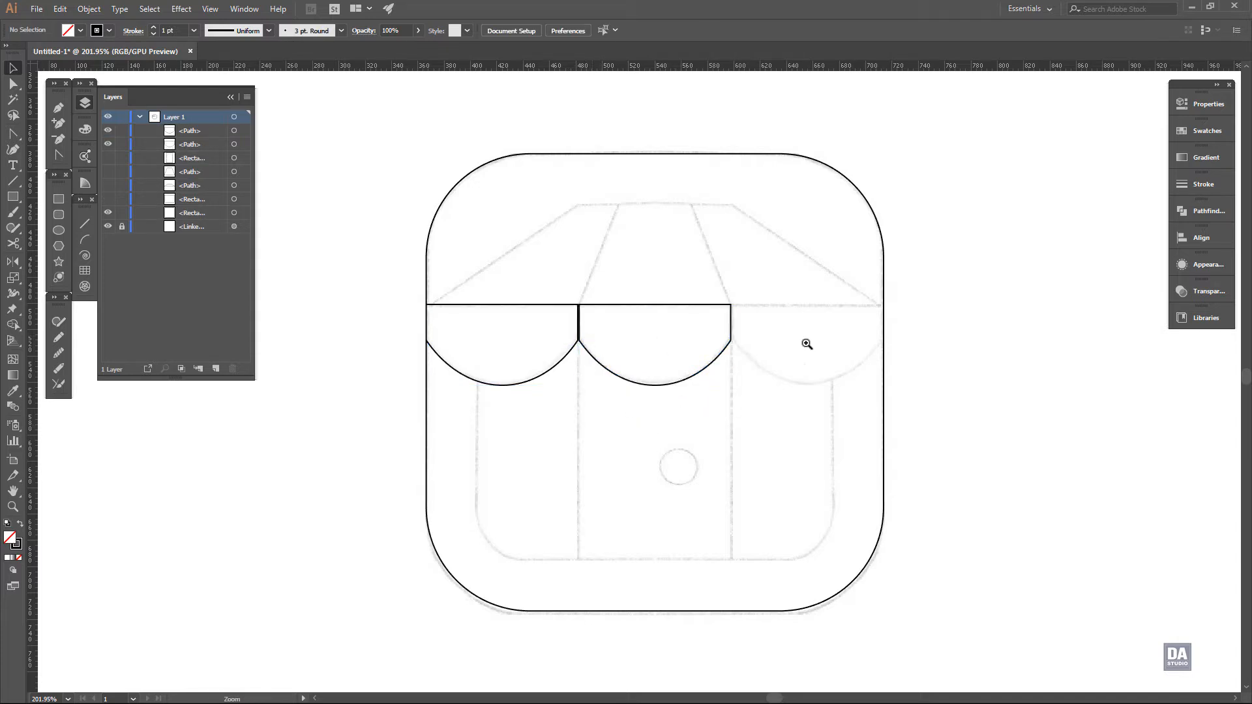
Nudge the middle scallop sideways so its edge meets the left scallop's edge
scroll(590, 338, up, 5)
click(571, 403)
drag(569, 403, 562, 403)
click(590, 459)
drag(629, 459, 370, 357)
drag(665, 494, 616, 430)
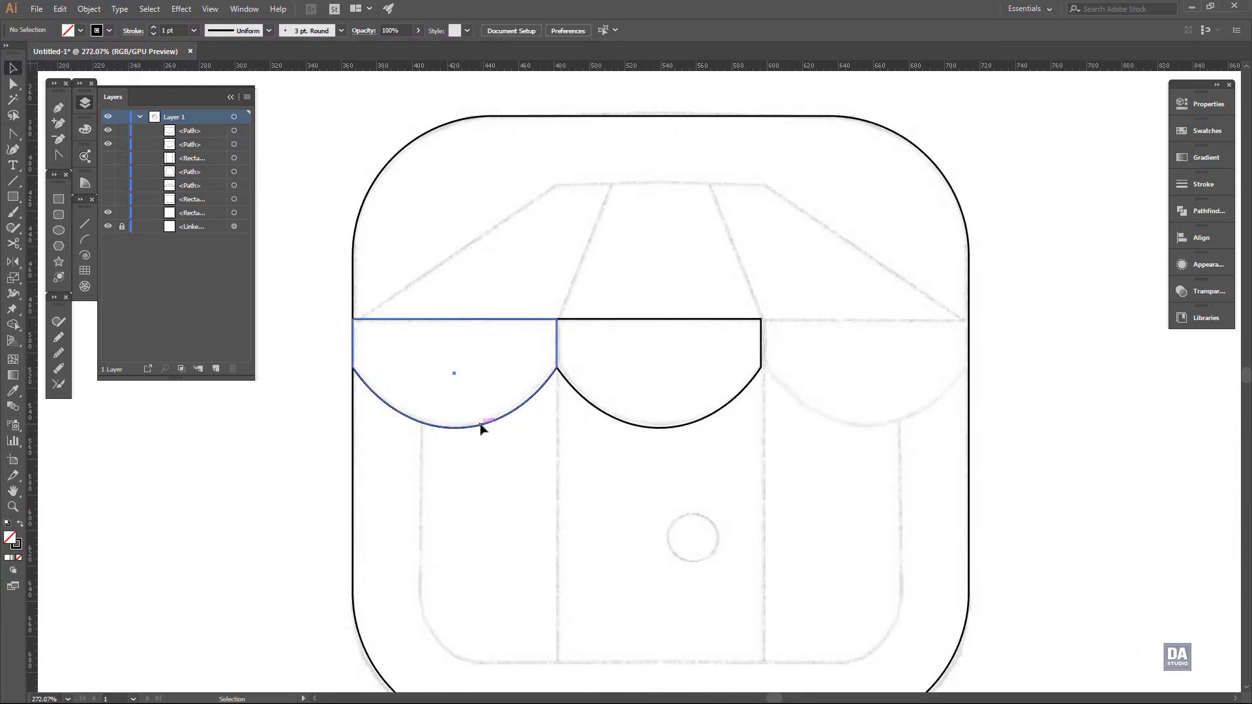
Reflect a copy of the left scallop across the vertical axis through the middle scallop's centre
click(482, 428)
key(o)
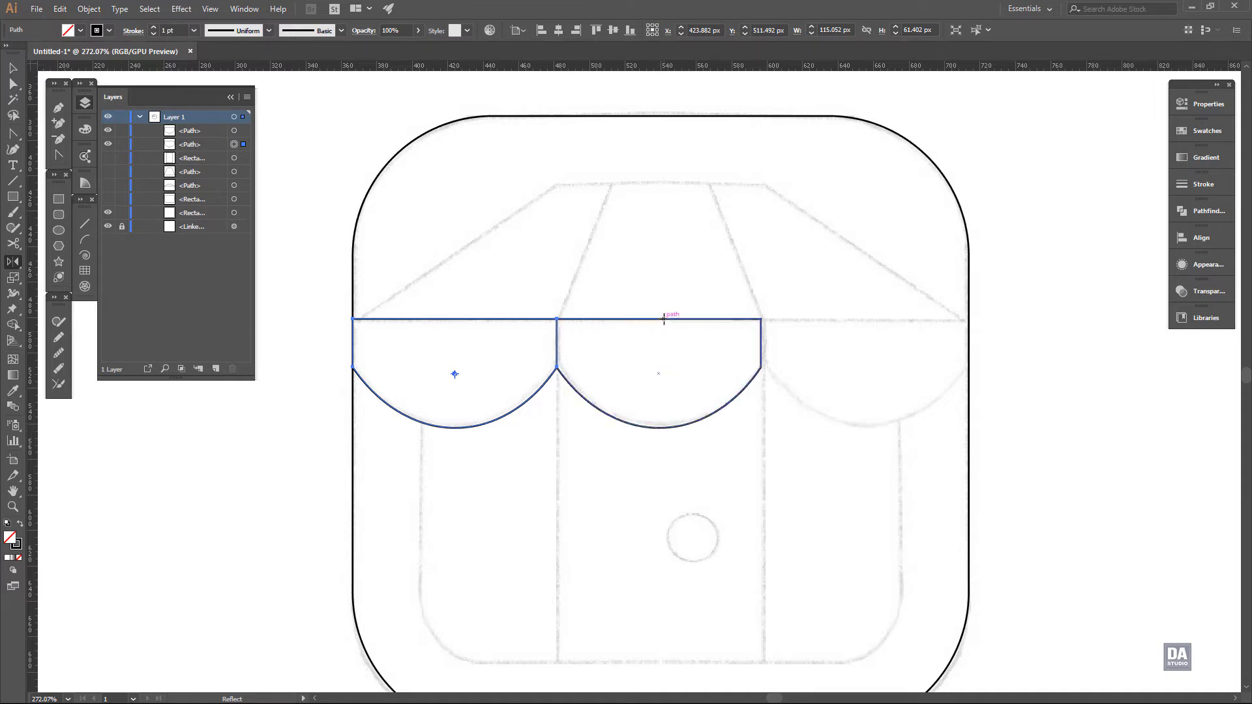
alt+click(658, 374)
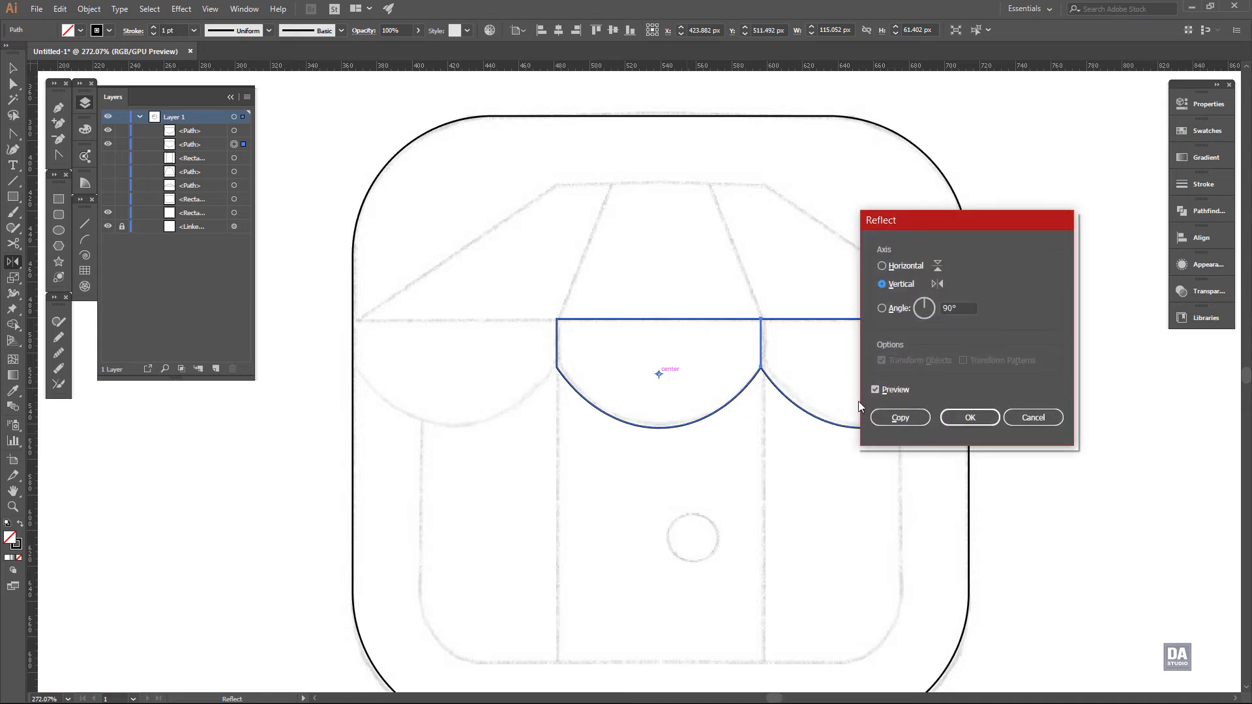
click(899, 418)
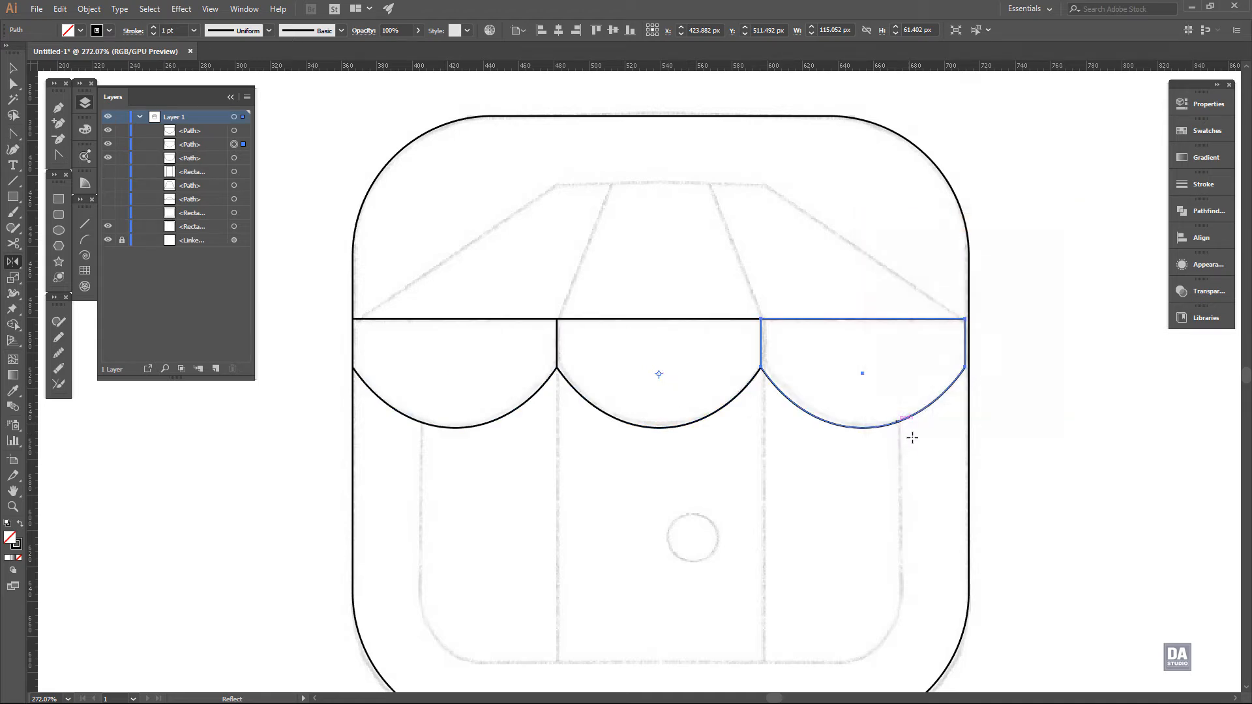
Move the right scallop so its outer edge sits flush with the frame's right edge
click(13, 68)
drag(877, 436, 820, 430)
key(ctrl+shift+a)
click(896, 463)
drag(693, 442, 768, 427)
Isolate the middle scallop, centre it horizontally at X 540 px and enlarge it to about 117 × 63 px, closing the side gaps
double_click(671, 421)
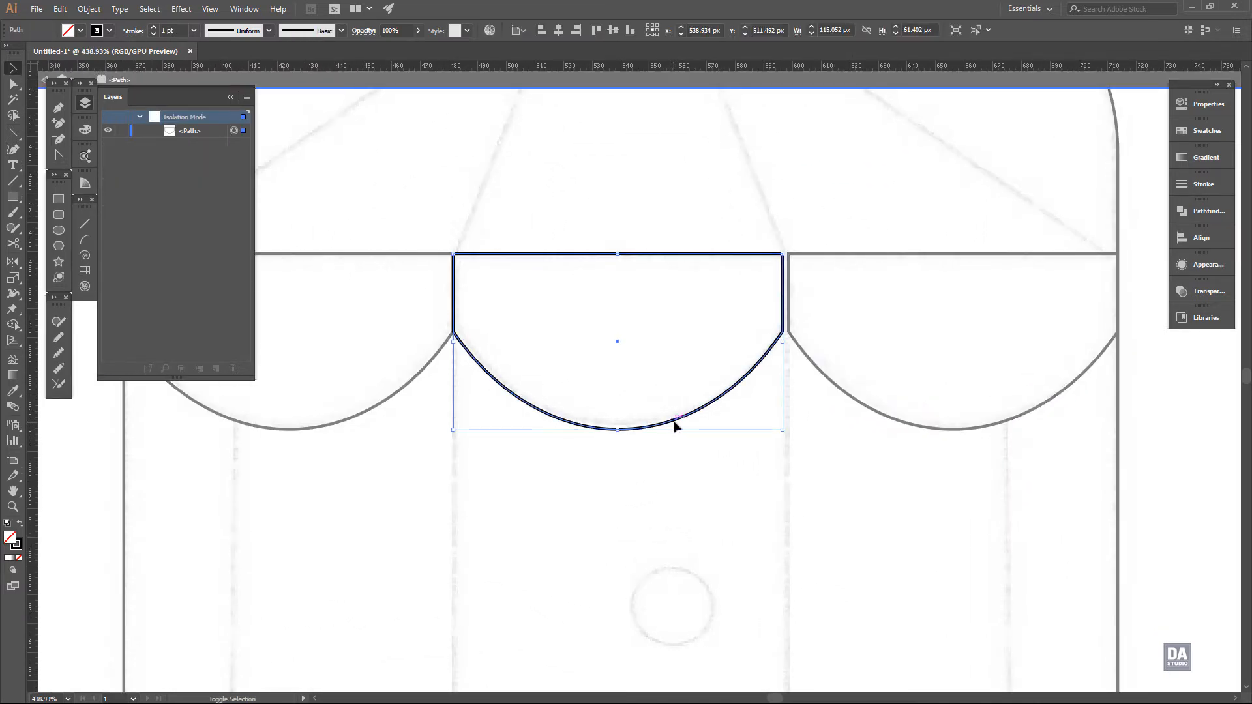
drag(674, 422, 678, 424)
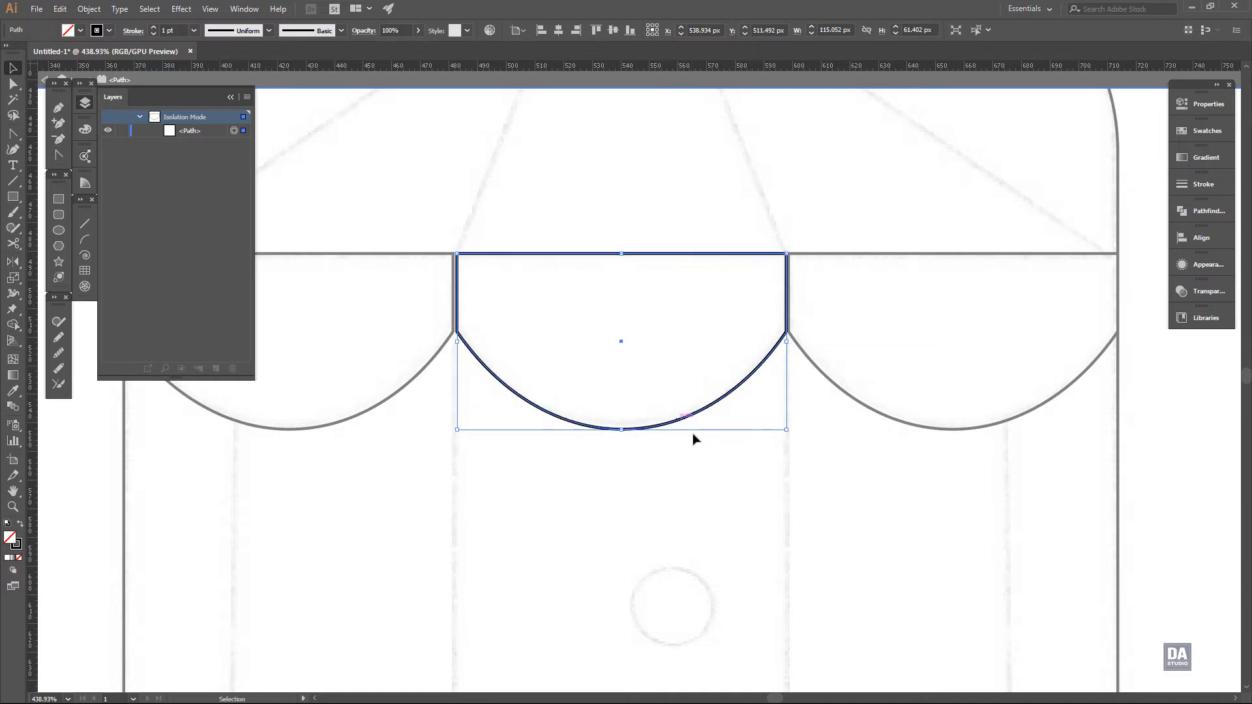
click(560, 31)
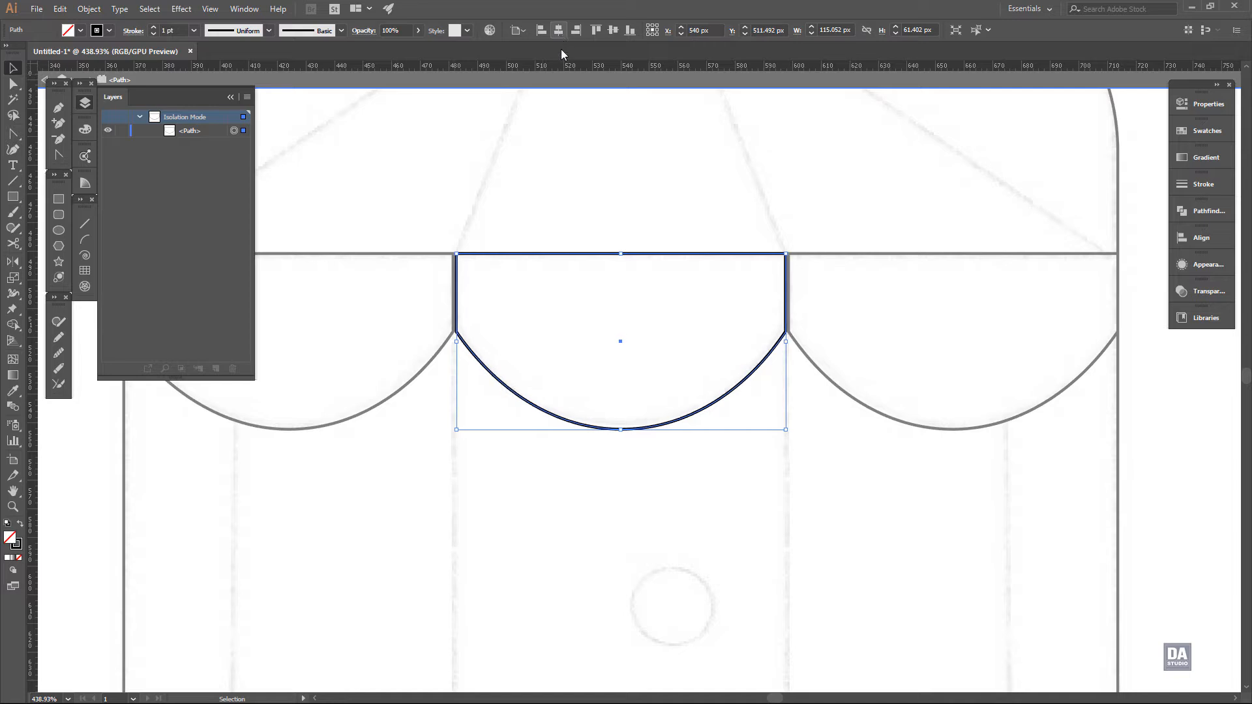
drag(786, 428, 794, 436)
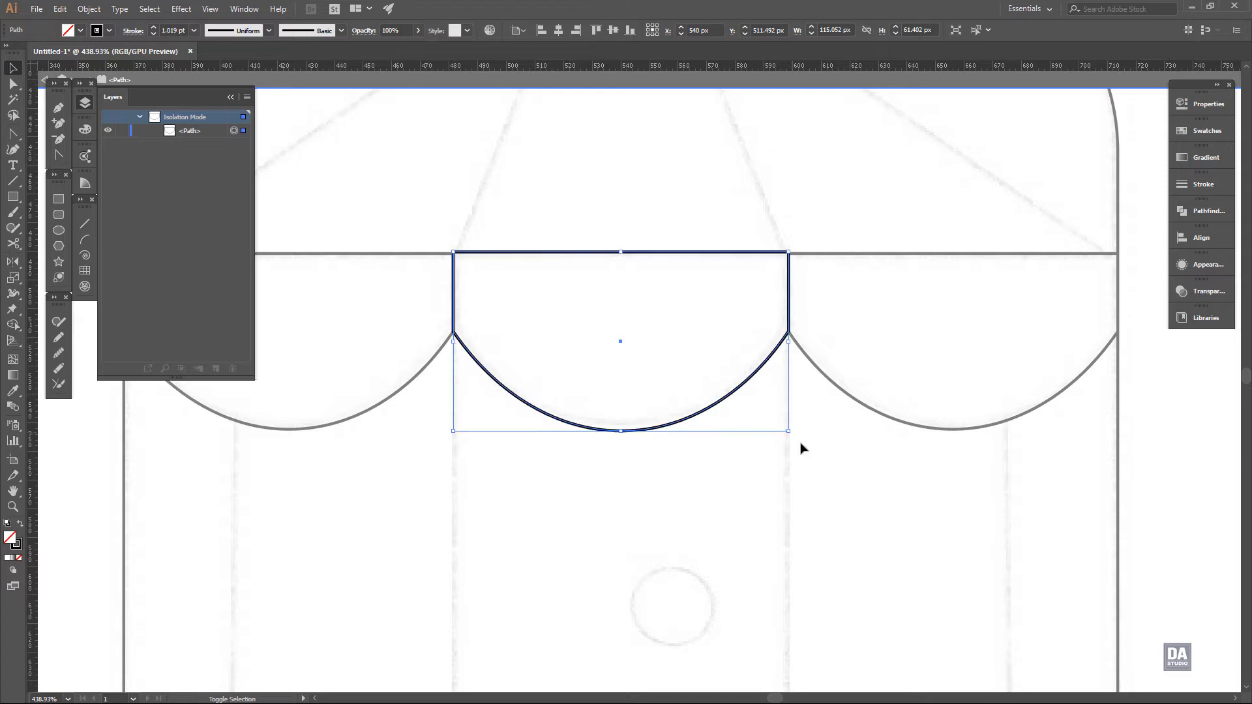
click(799, 453)
scroll(574, 355, up, 2)
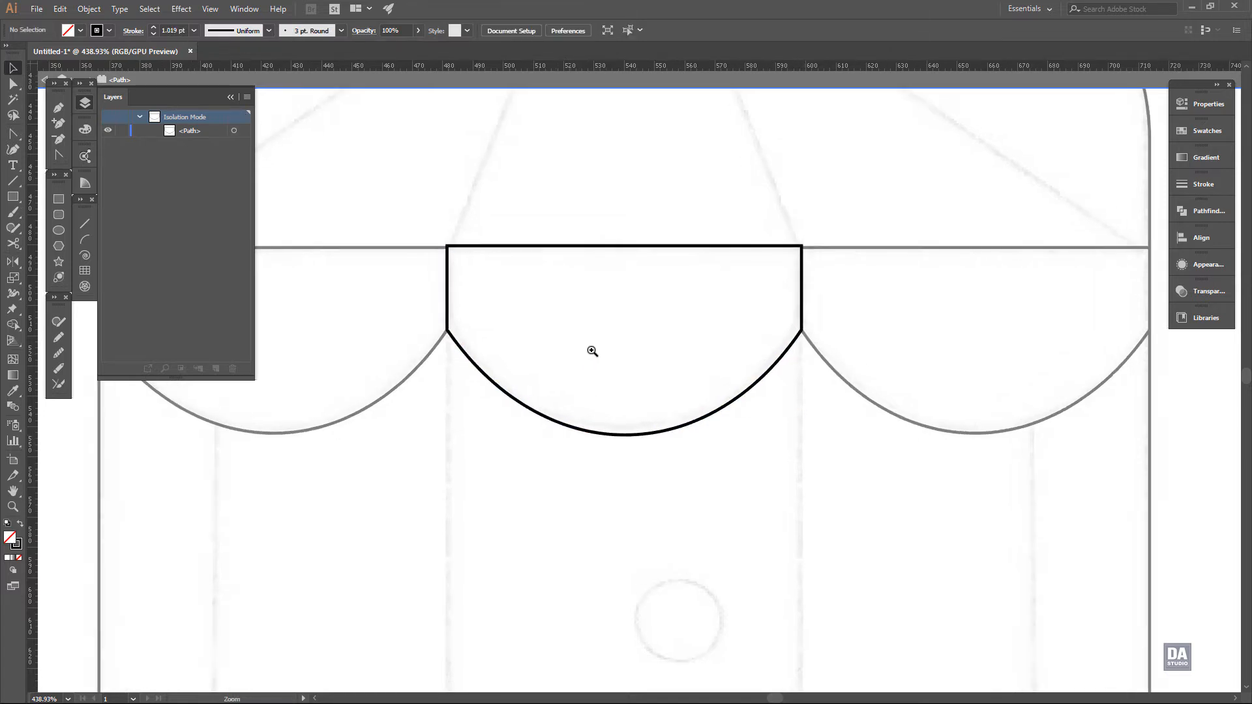
click(548, 418)
drag(558, 451, 556, 454)
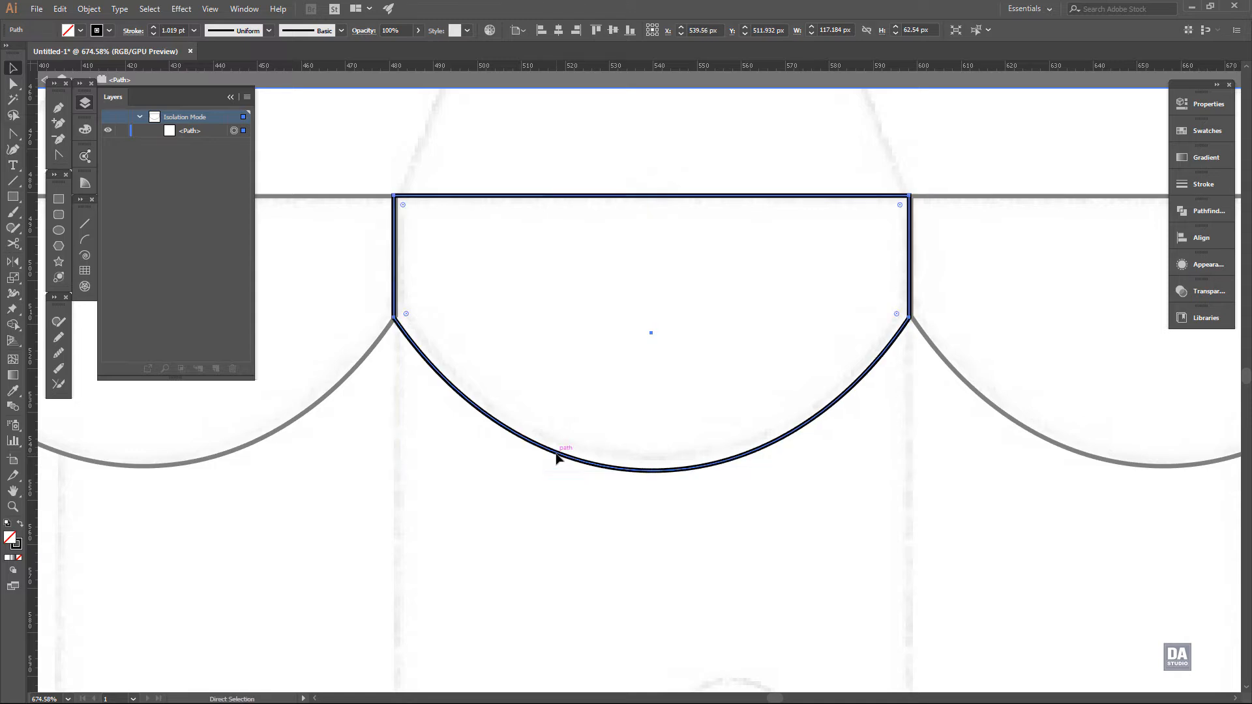
key(ctrl+z)
drag(694, 468, 694, 470)
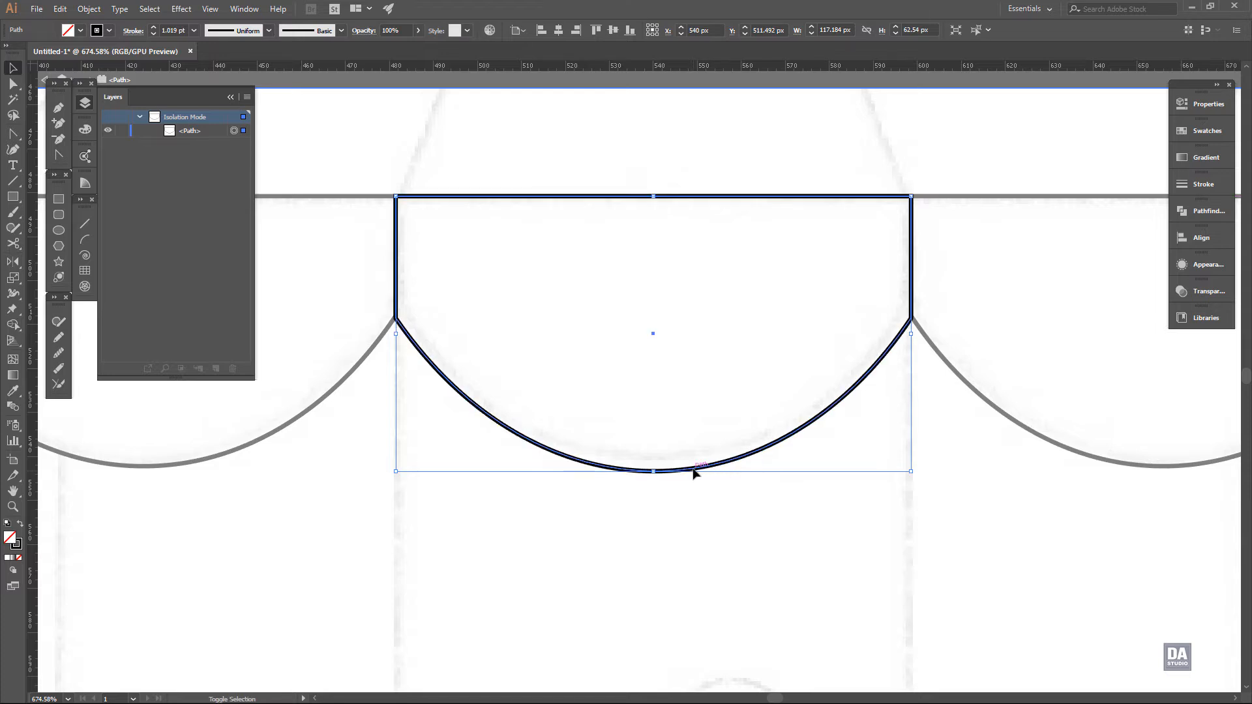
click(716, 524)
Exit isolation mode and show the hidden shop body, roof outline, centre roof panel and door again
drag(774, 502, 577, 416)
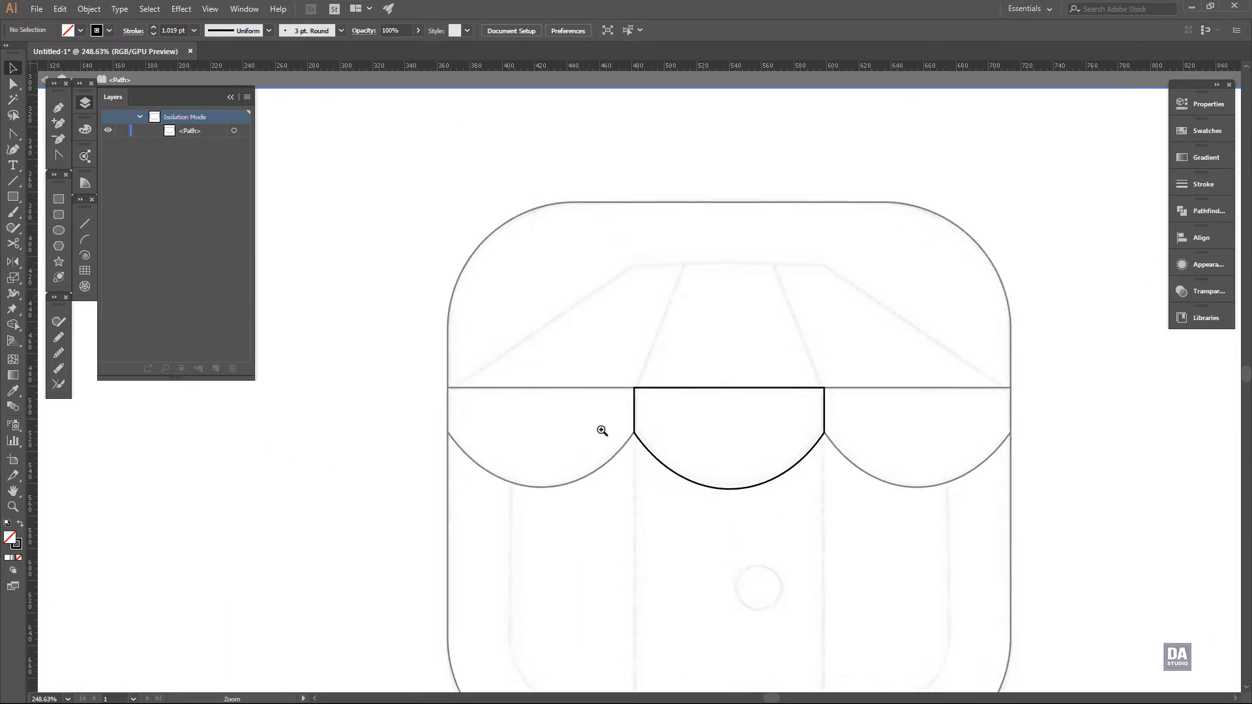
double_click(754, 523)
drag(746, 522, 637, 478)
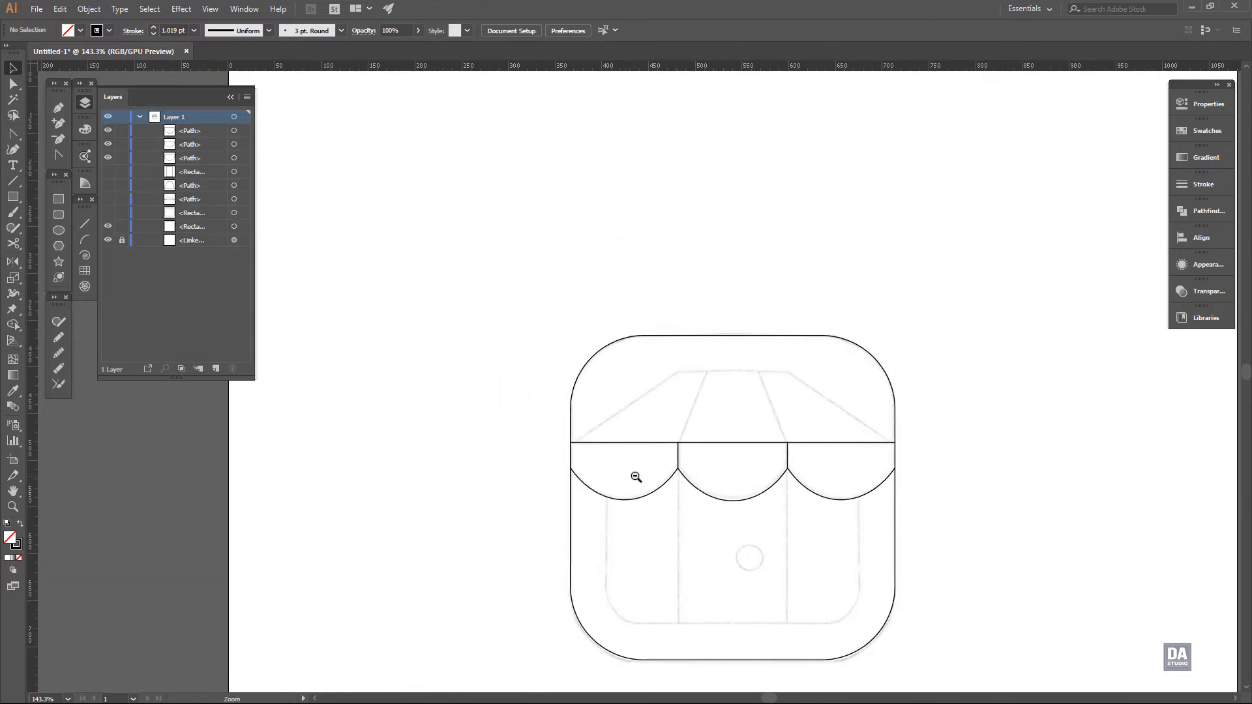
mouse_move(798, 564)
mouse_down()
mouse_move(732, 519)
mouse_move(691, 470)
mouse_move(726, 472)
mouse_up()
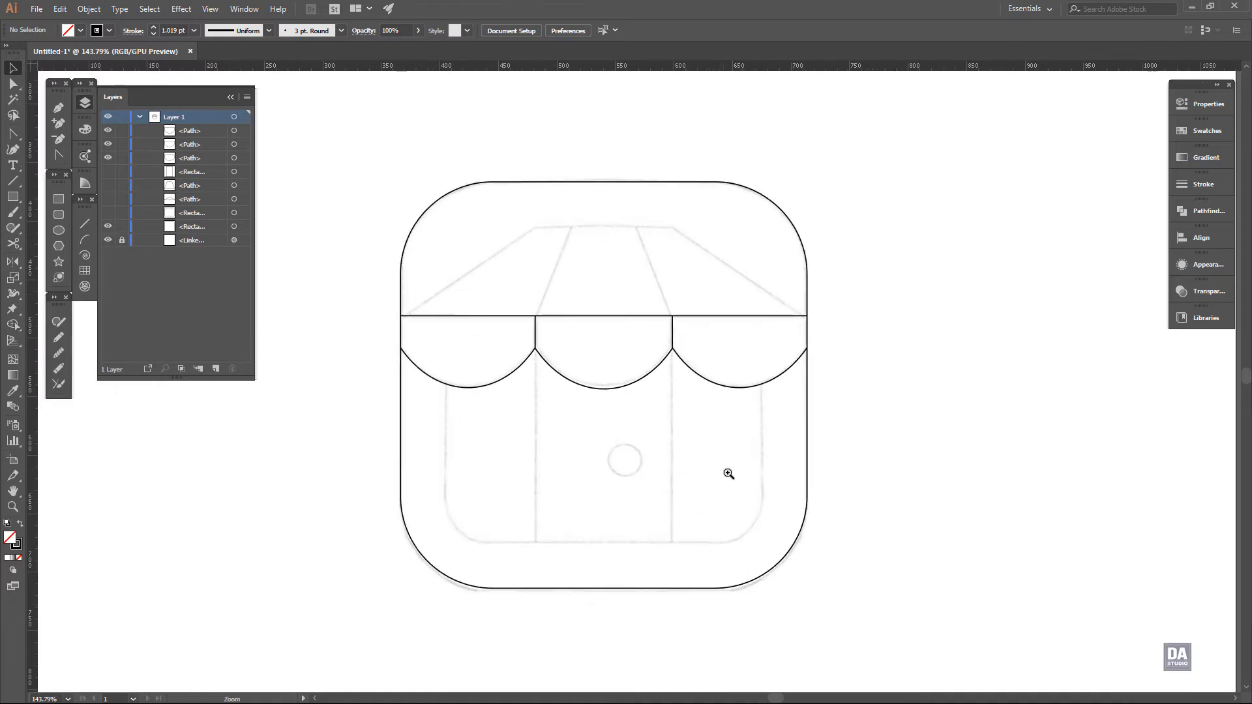
drag(109, 212, 107, 171)
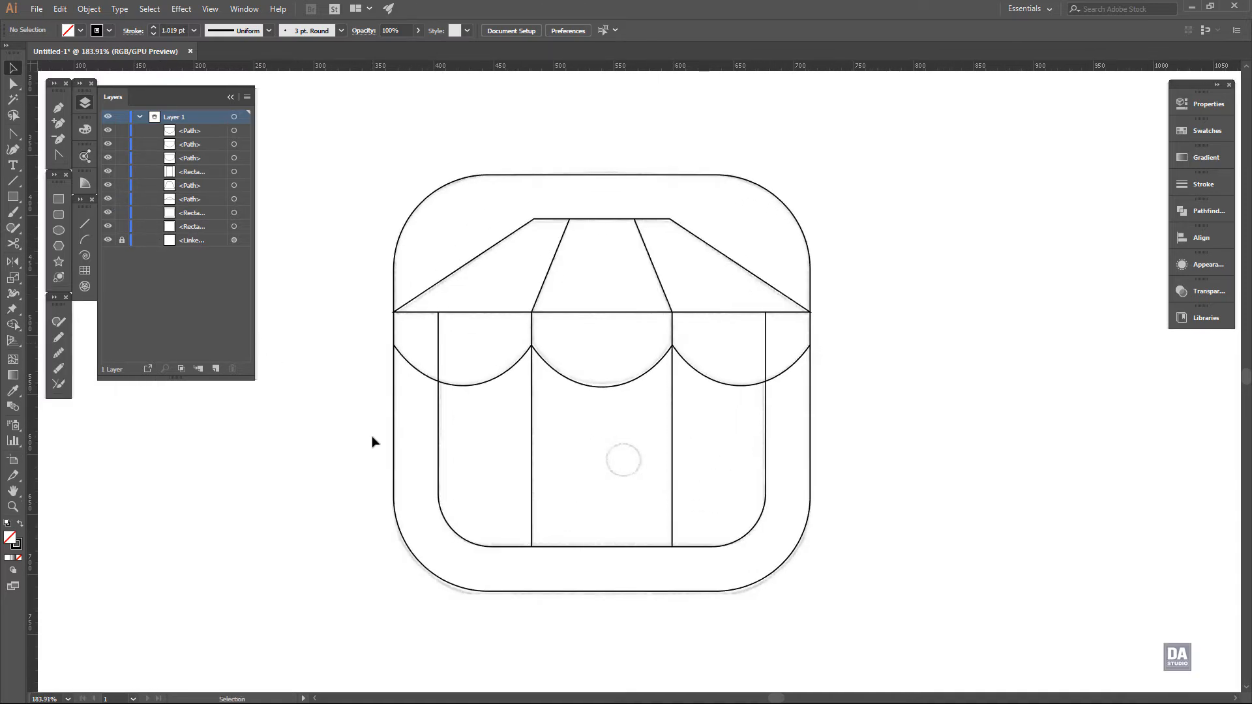
Draw a doorknob circle about 25 px in diameter over the sketched circle on the door
drag(500, 463, 523, 456)
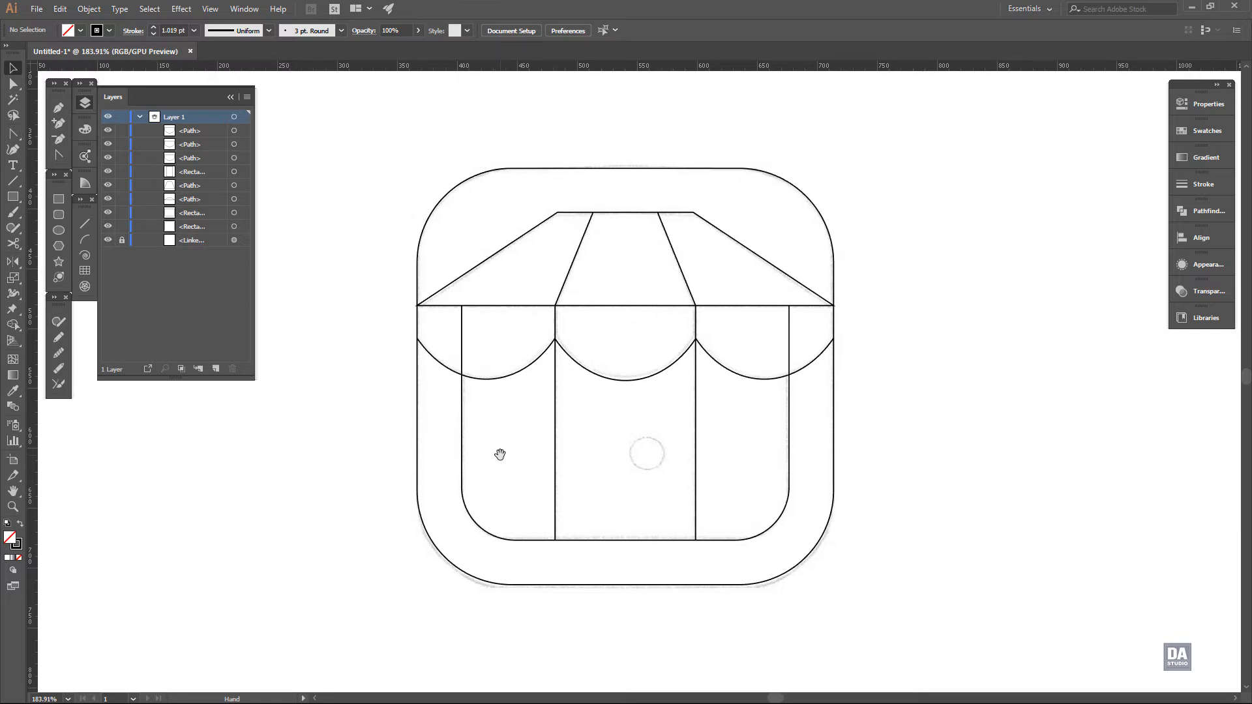
click(58, 230)
drag(649, 454, 663, 468)
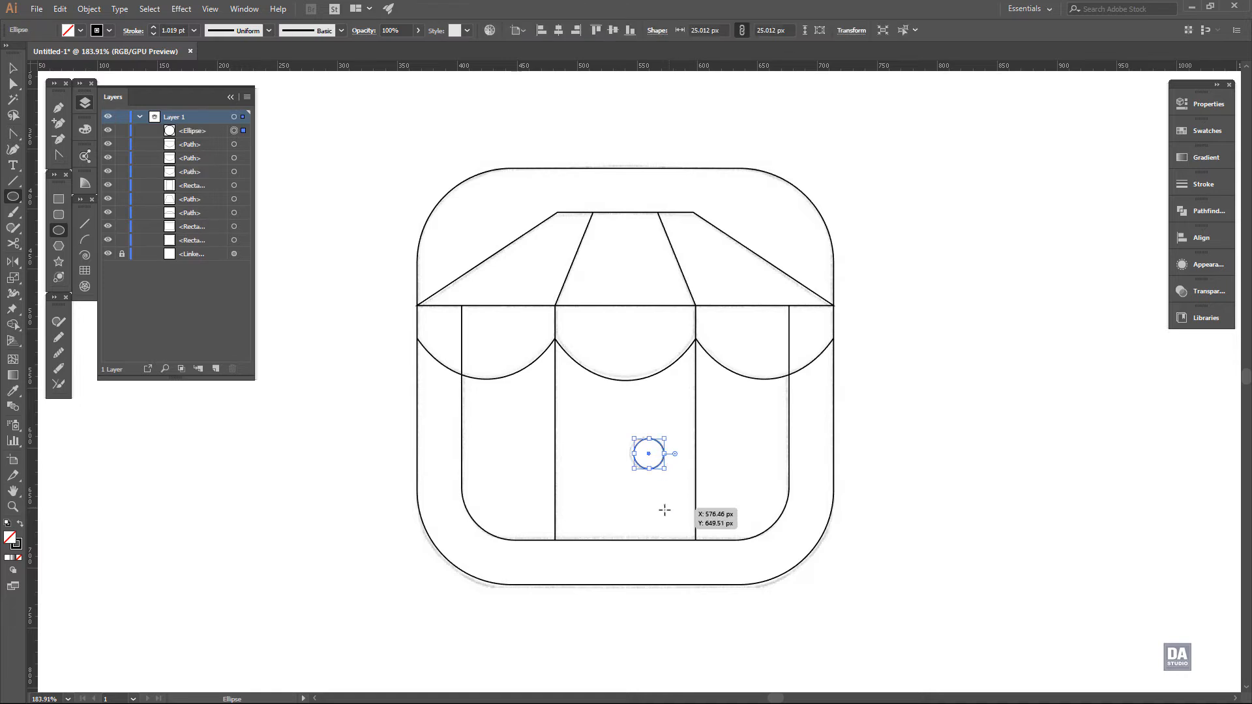
click(662, 509)
key(Escape)
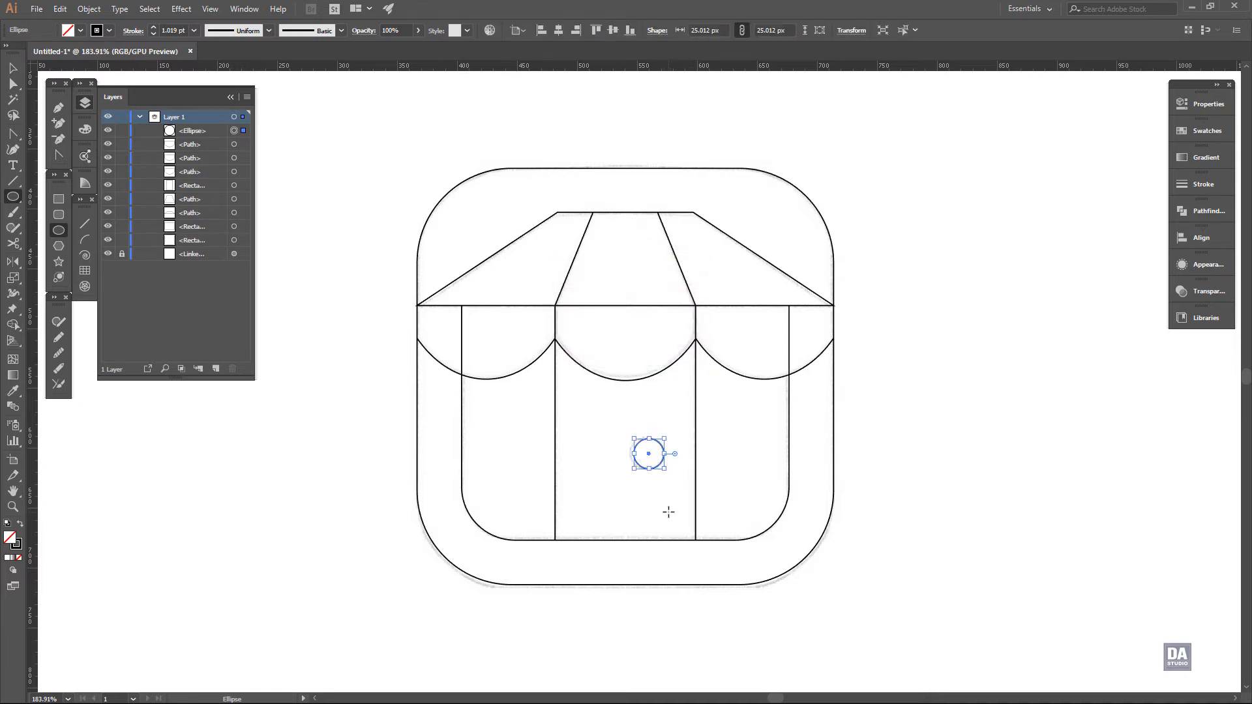
key(v)
click(670, 516)
drag(671, 442, 657, 467)
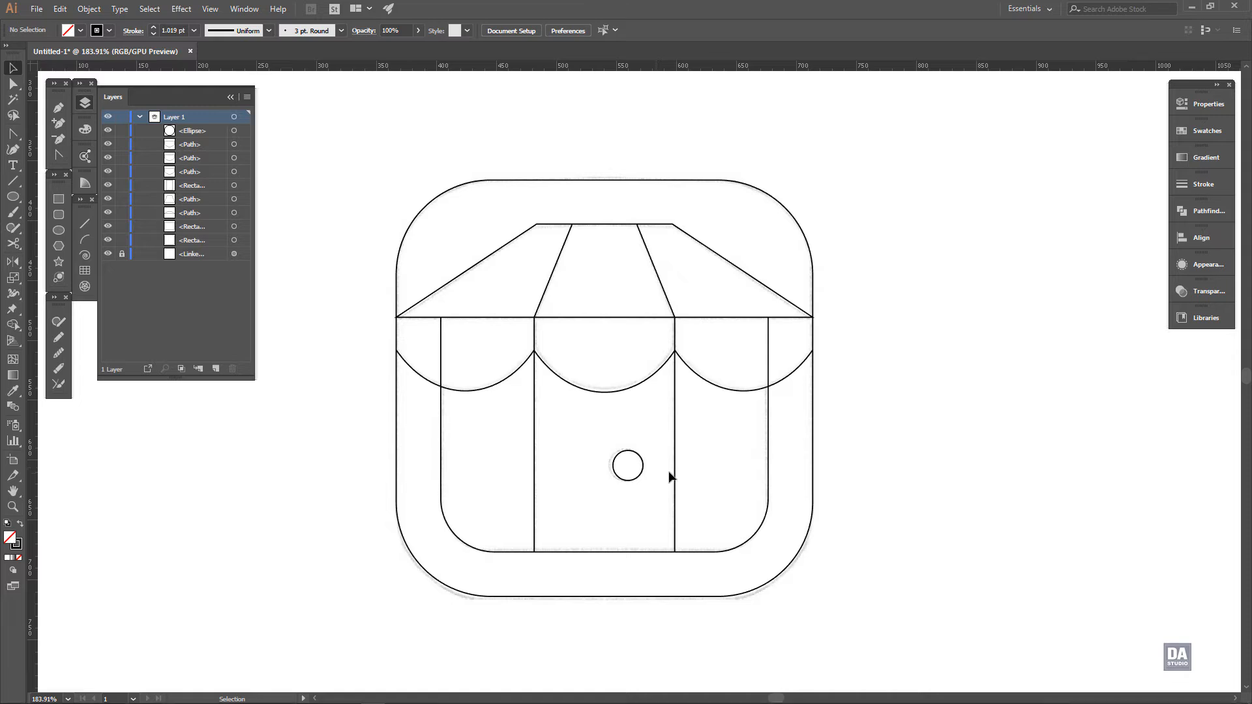
Fill the shop body with a linear gradient running vertically from its top edge to its bottom edge at -90°
click(768, 488)
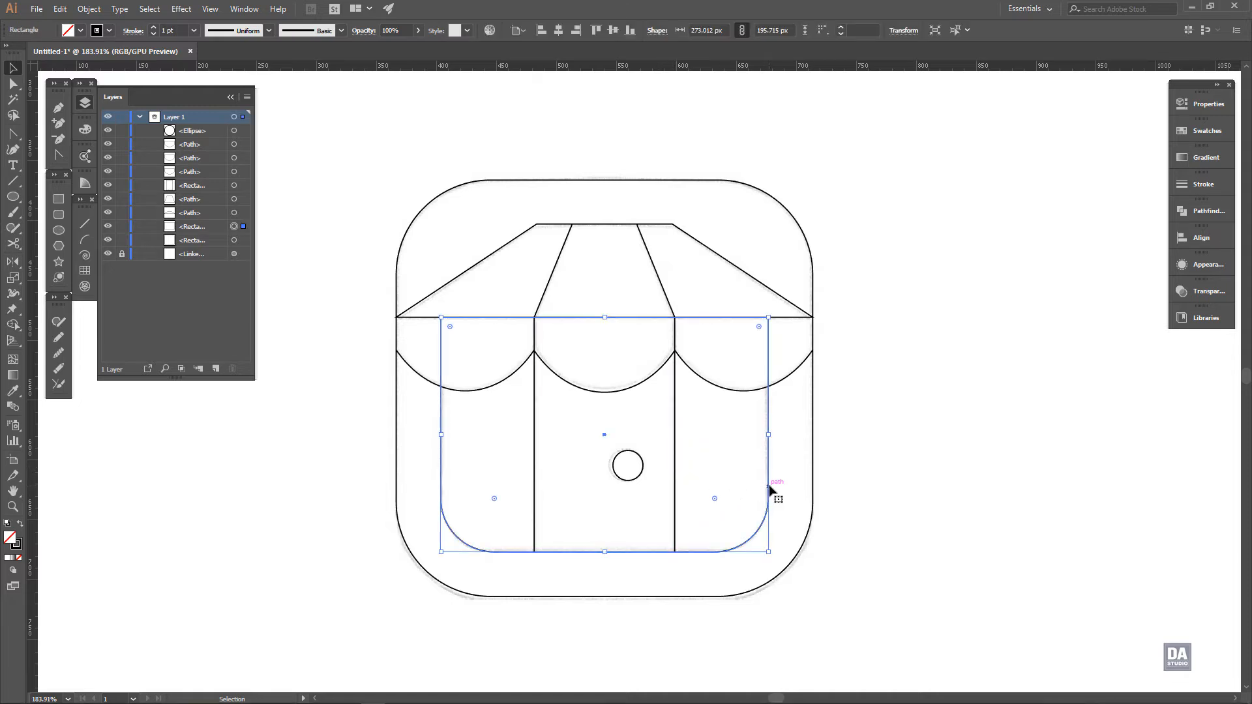
click(1185, 159)
click(1020, 177)
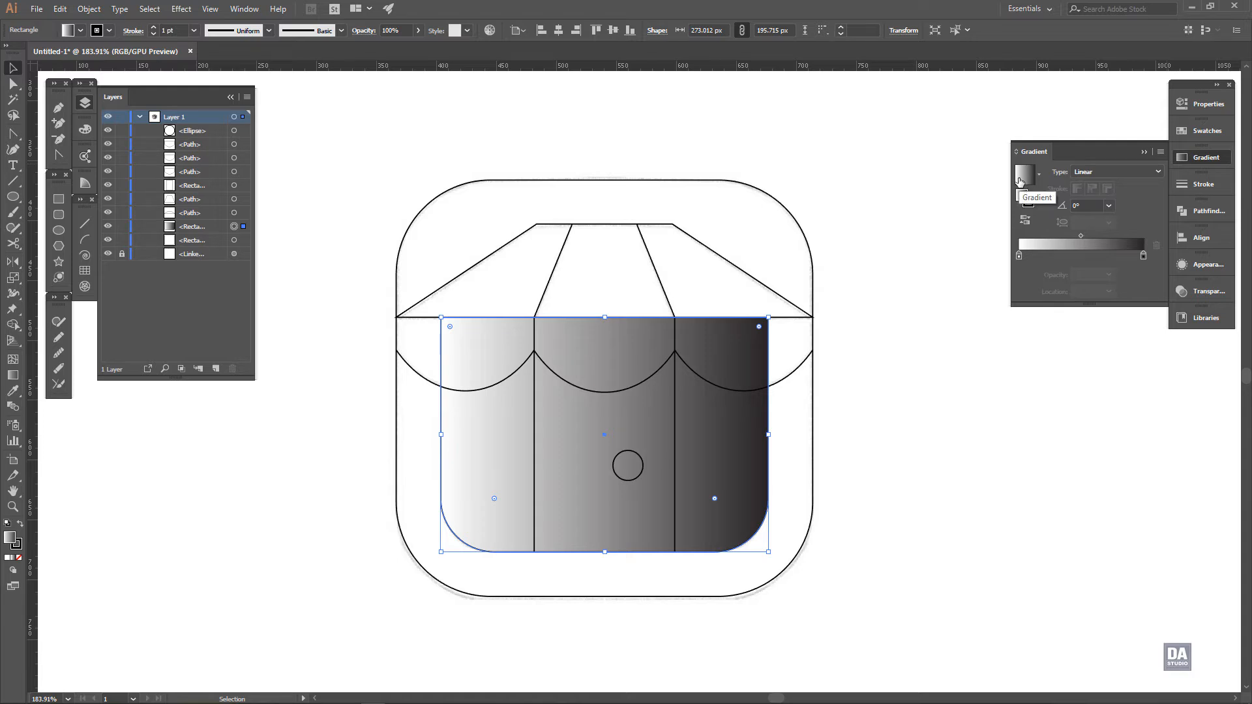
click(12, 375)
drag(604, 318, 604, 557)
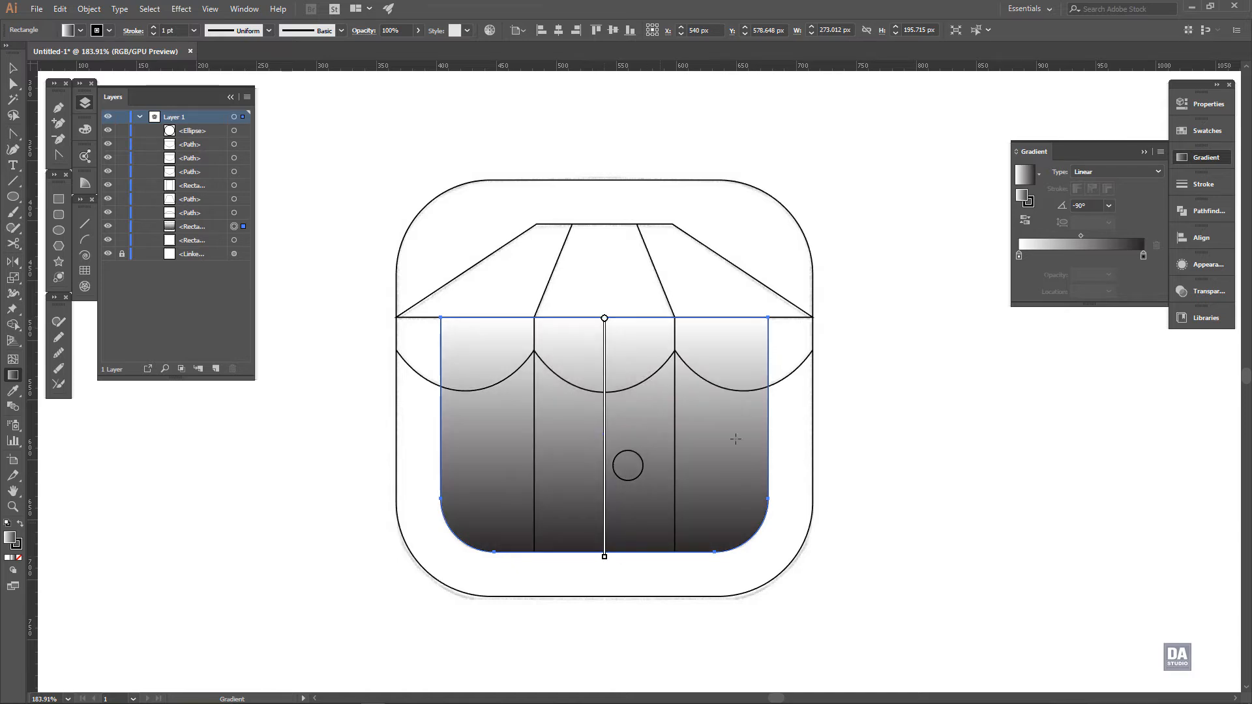
Colour the shop body's gradient with a yellow swatch on the starting stop and a mid-green swatch on the ending stop
double_click(1019, 258)
click(974, 325)
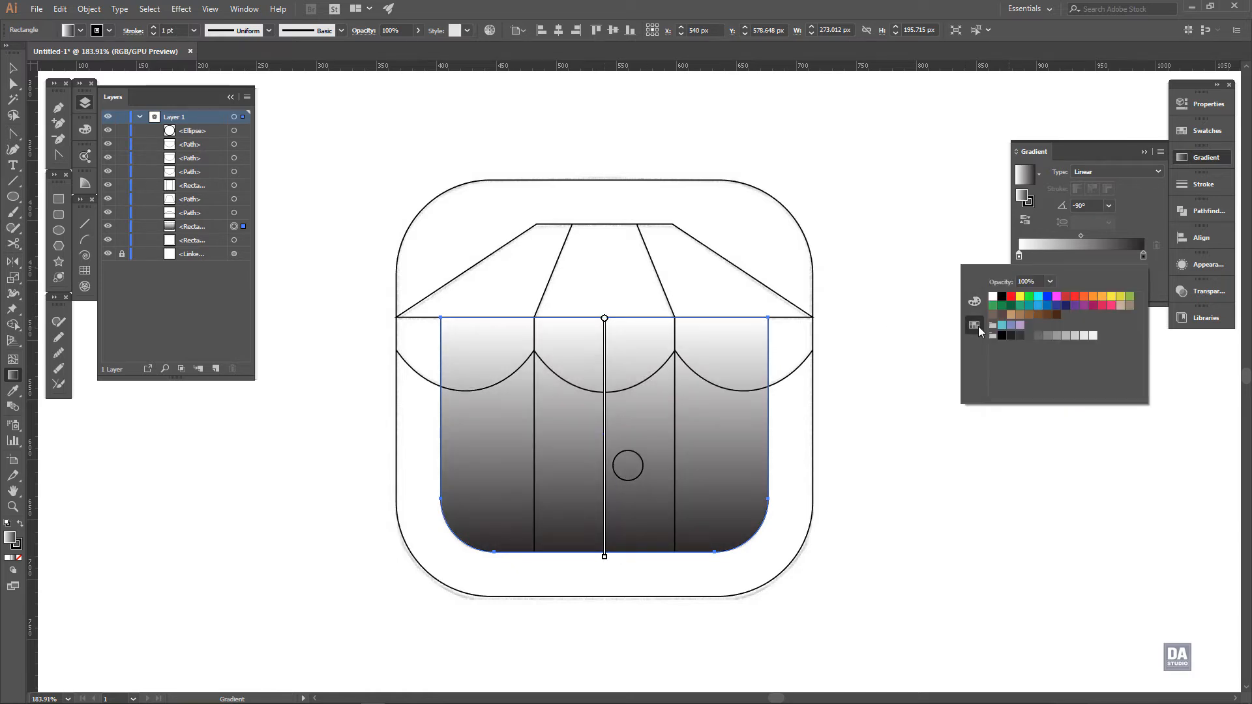
click(1111, 298)
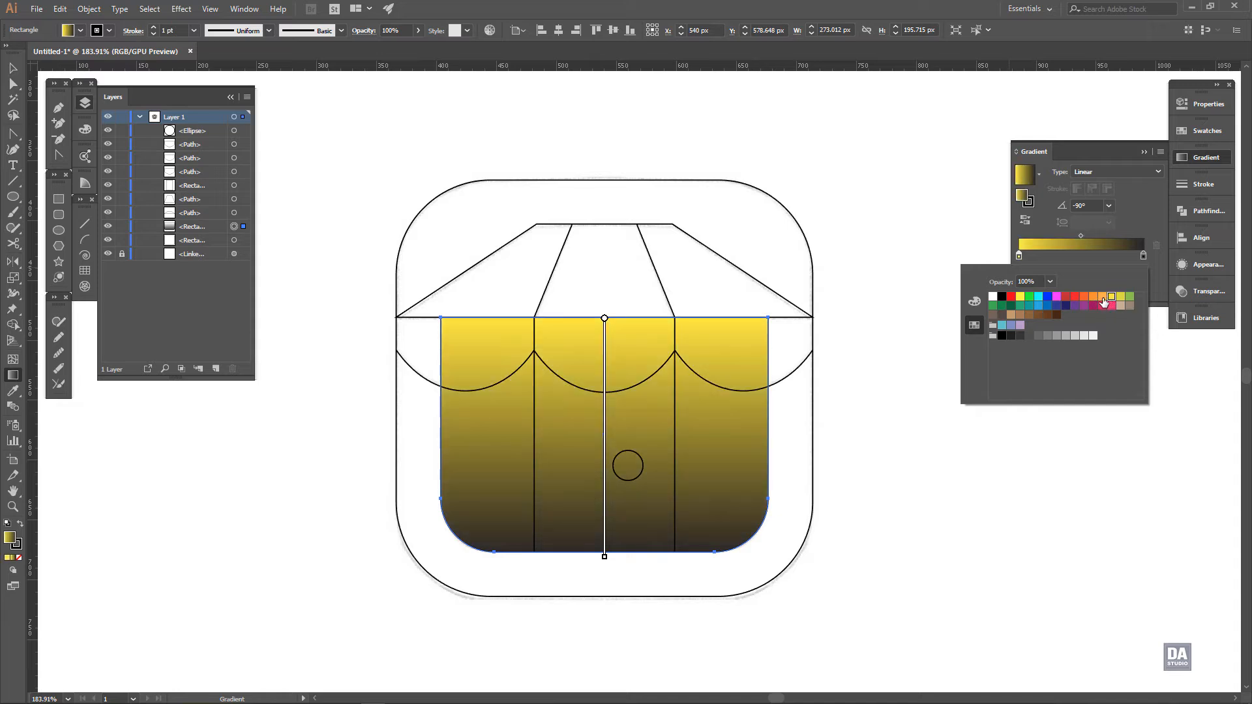
click(1102, 298)
click(1111, 296)
click(1002, 306)
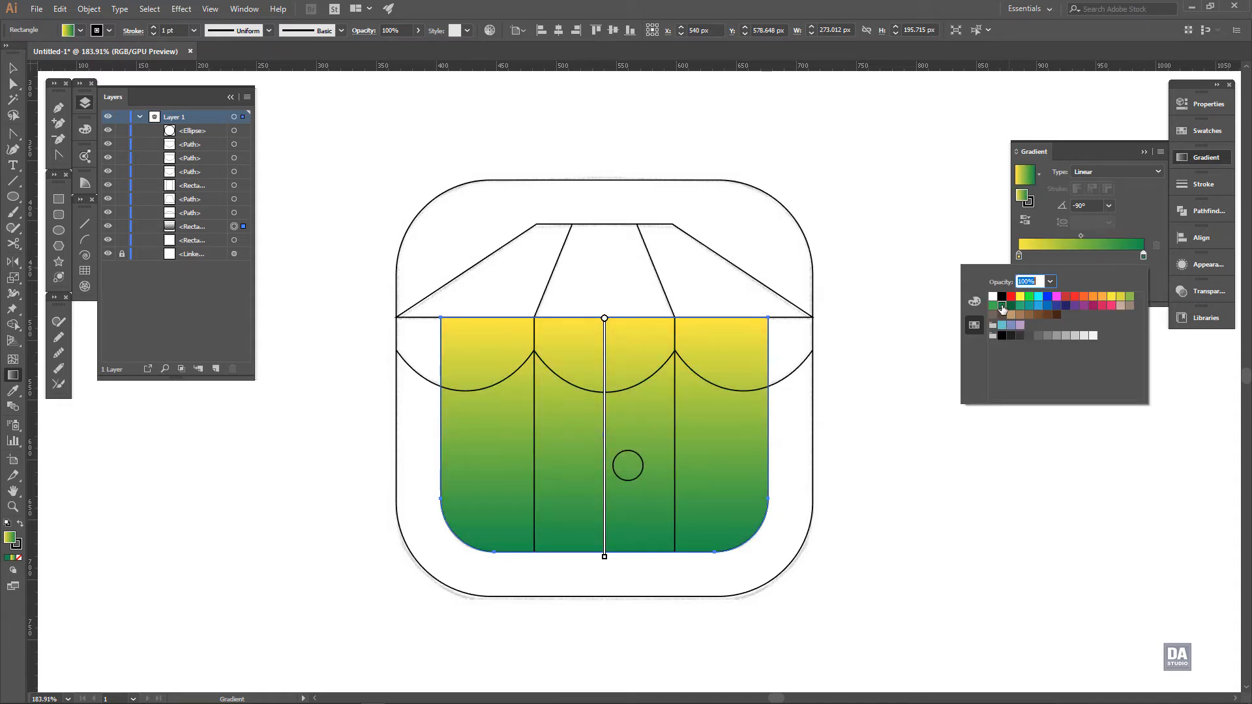
click(1009, 307)
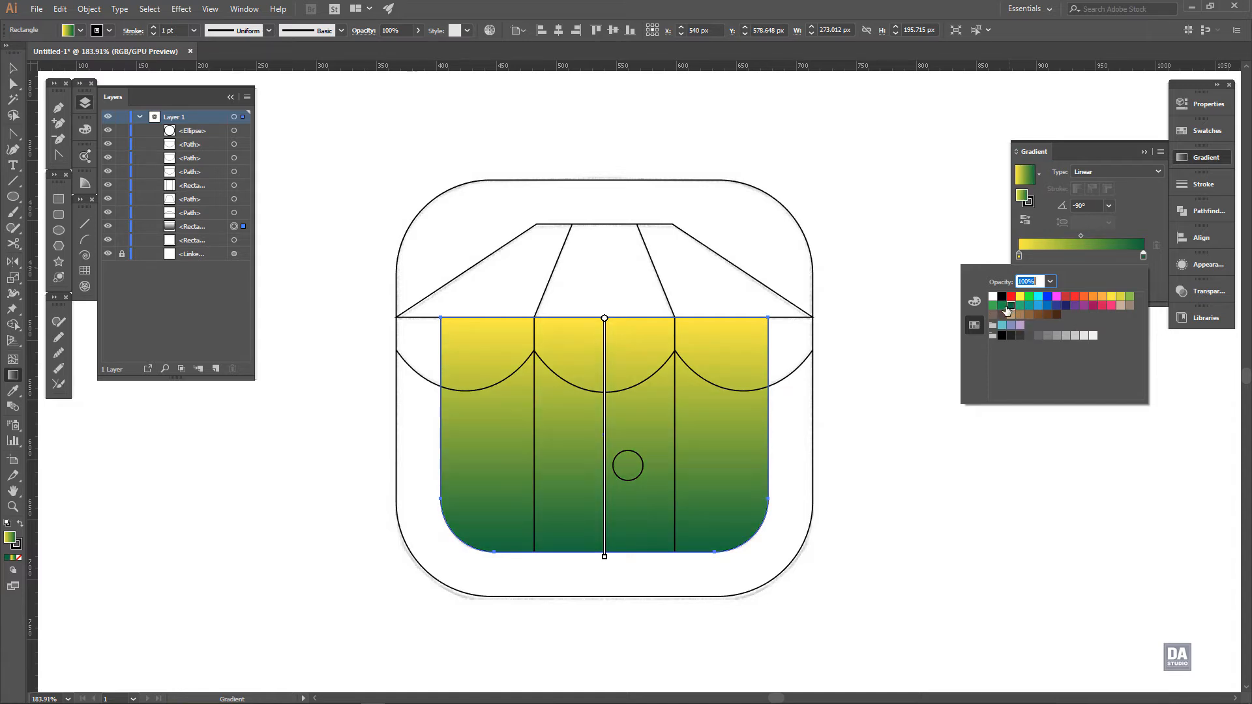
click(1006, 307)
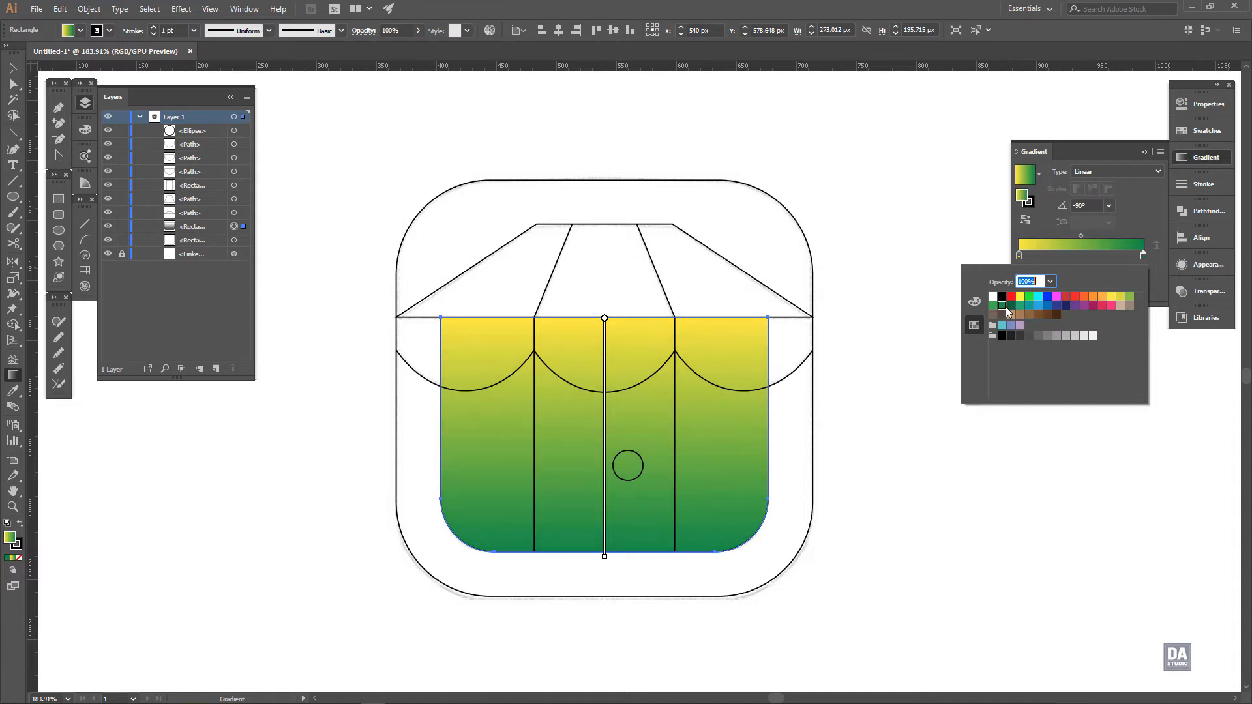
click(1129, 229)
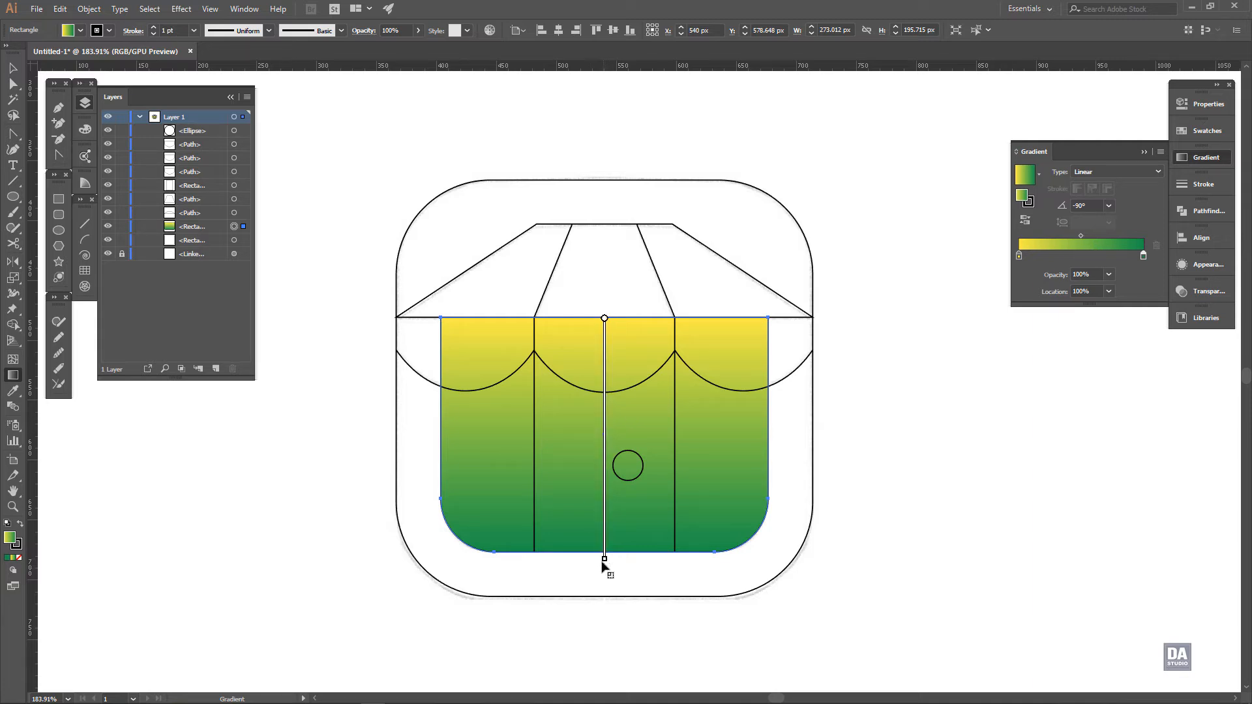
Stretch the shop body's gradient vertically so its start lies above the top edge and its end below the bottom edge
drag(603, 564, 603, 601)
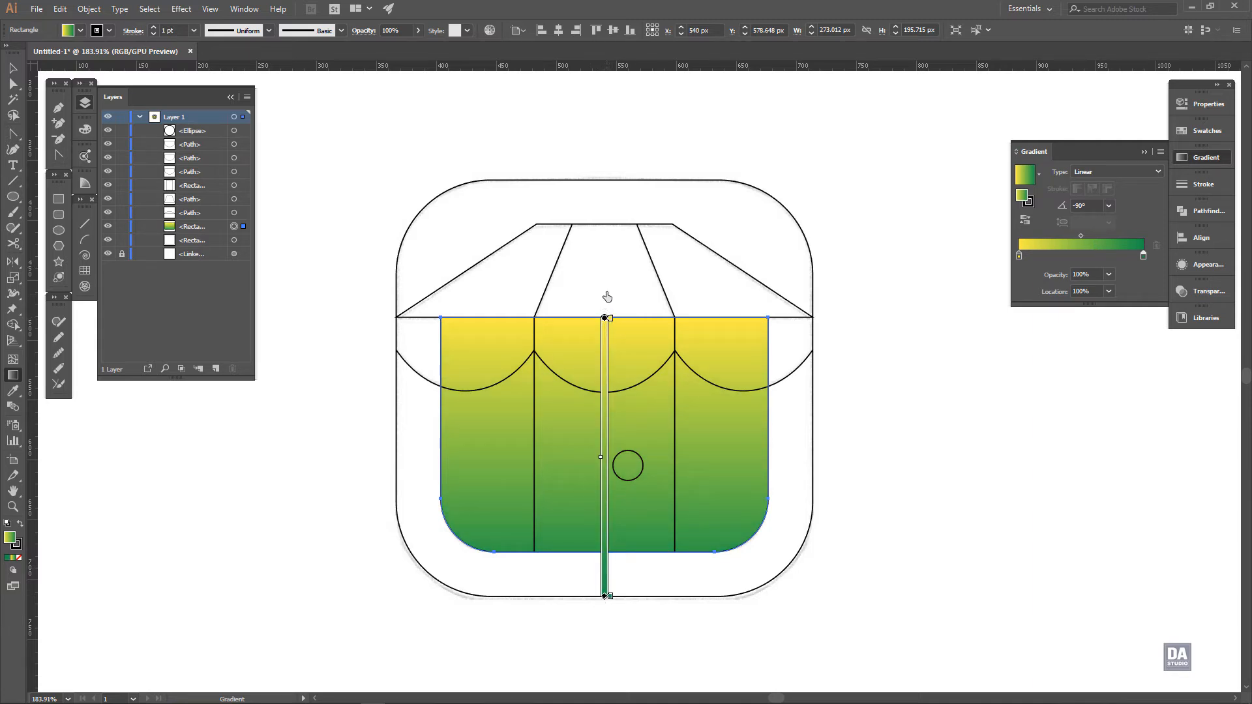
drag(605, 317, 605, 289)
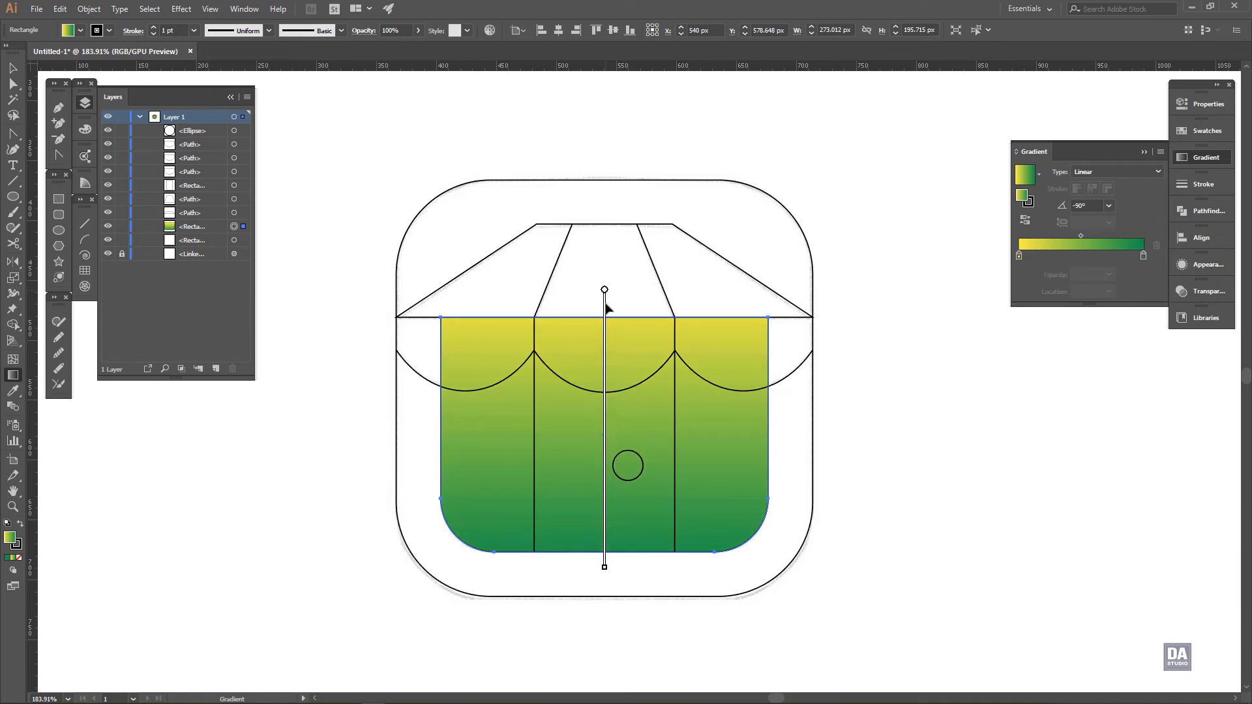
drag(606, 568, 604, 578)
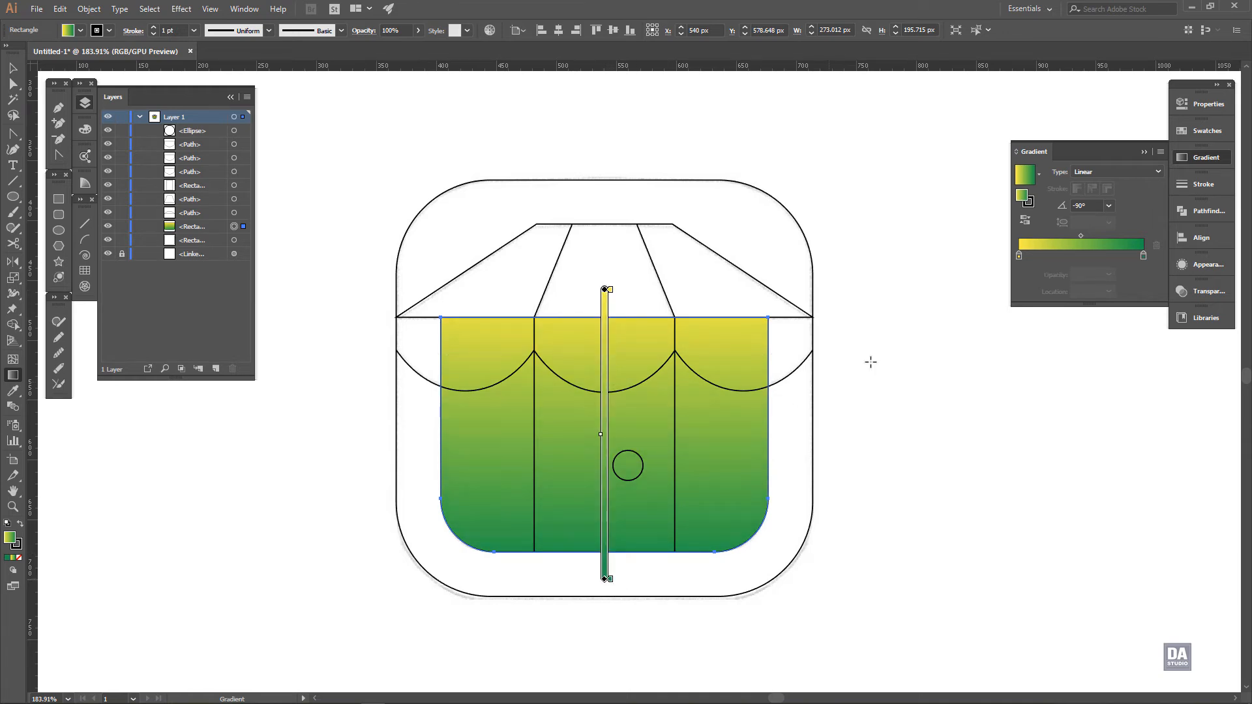
Fine-tune the yellow starting stop with RGB values and set the green ending stop to RGB 0, 151, 69
double_click(1019, 256)
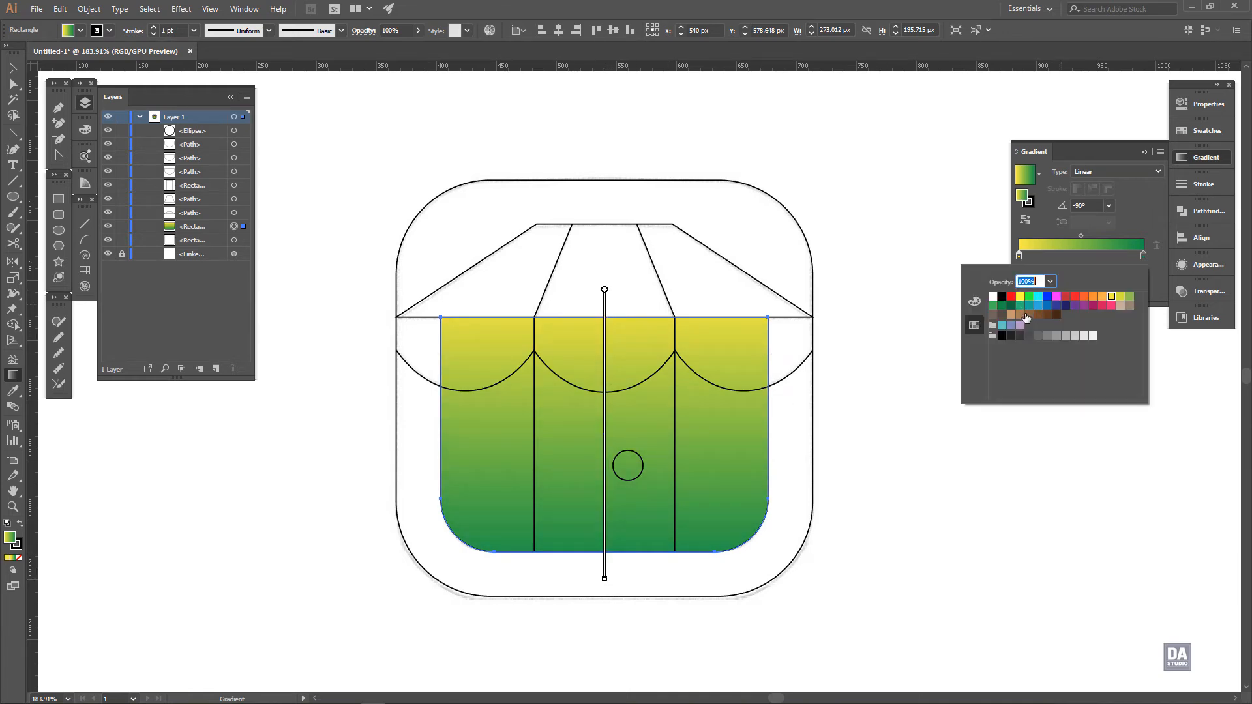
click(975, 301)
drag(1099, 331, 1036, 353)
click(1143, 256)
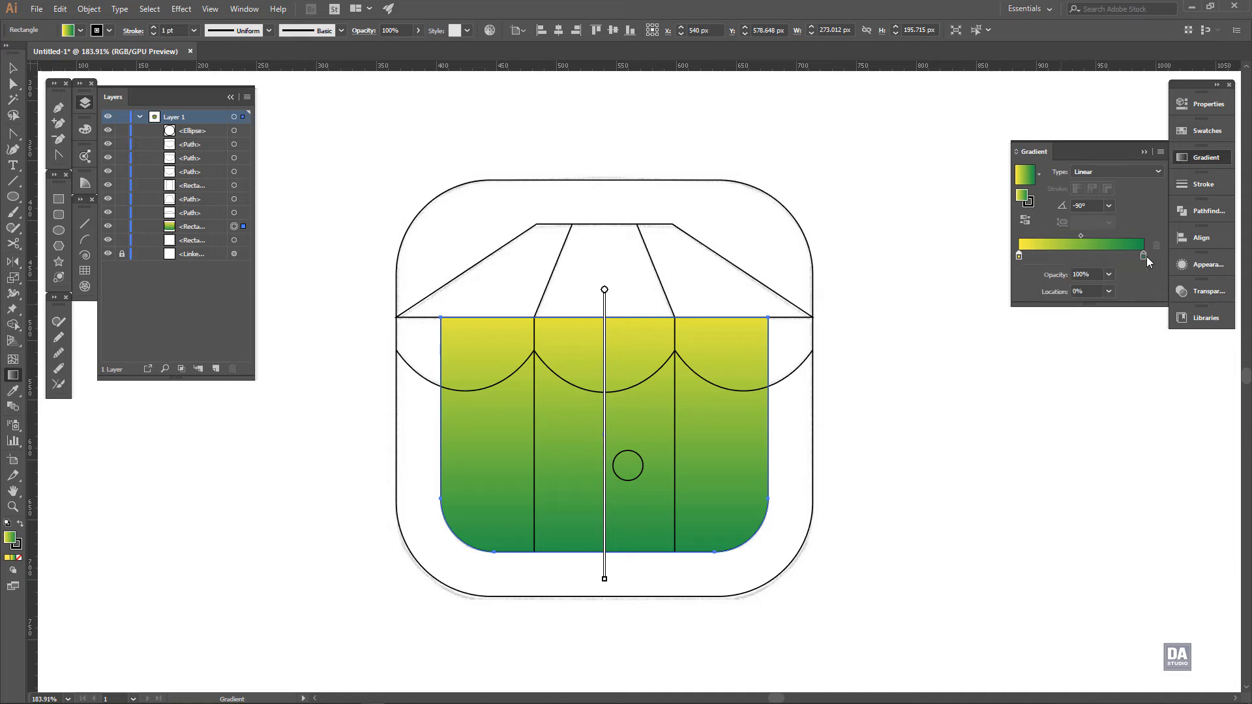
double_click(1143, 256)
drag(1067, 330, 1075, 326)
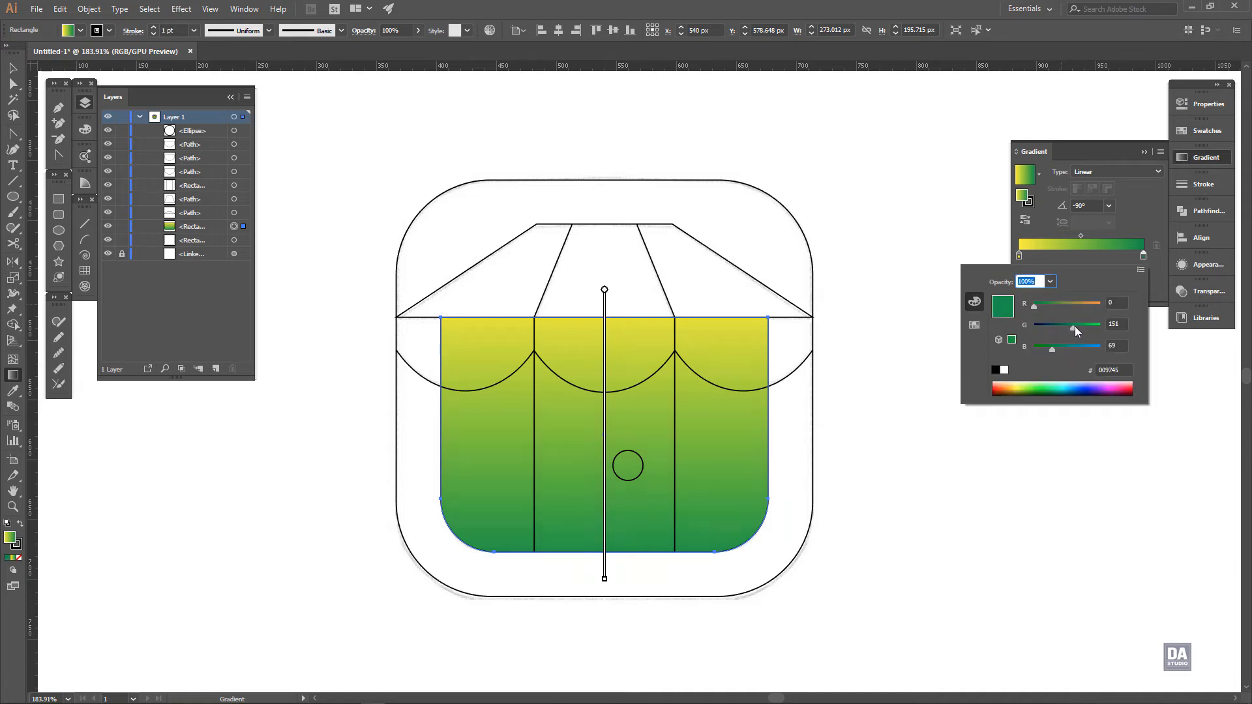
Add a third colour stop near the middle of the shop body's yellow-green gradient, undoing and redoing the first placement
click(1083, 257)
click(1081, 257)
click(1076, 257)
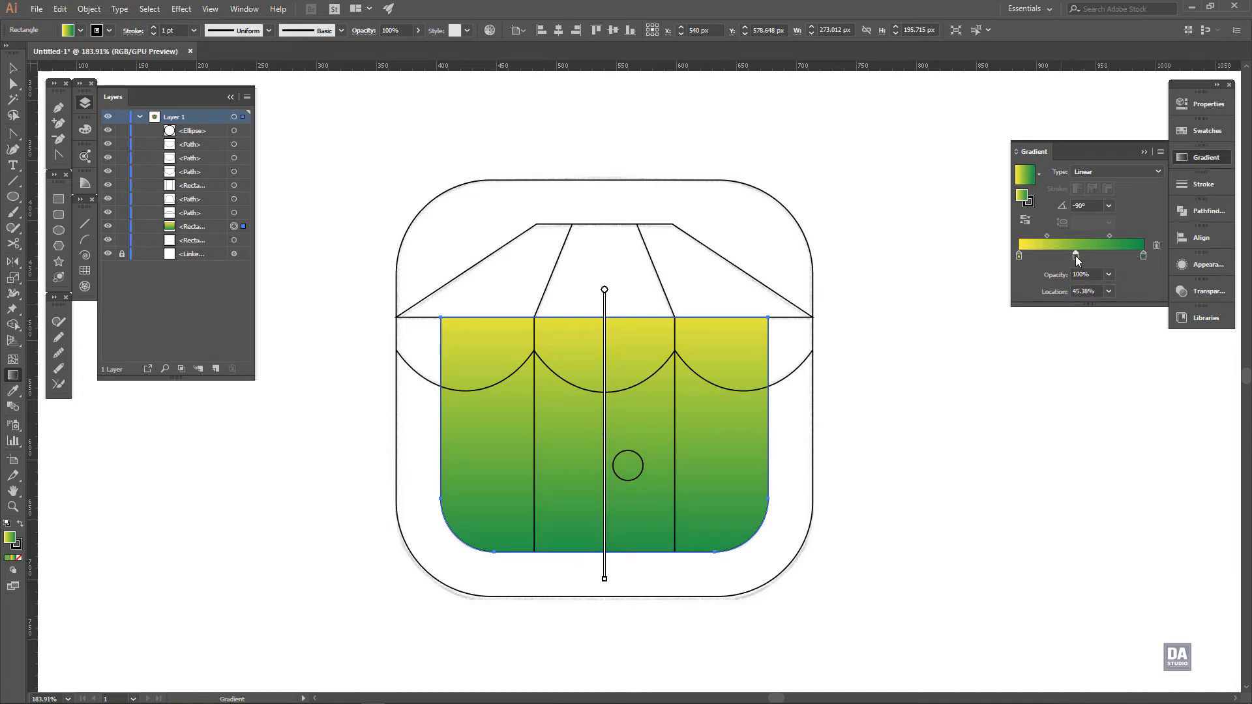
double_click(1077, 258)
key(ctrl+z)
key(ctrl+z)
click(1078, 259)
Try an orange-red of RGB 182, 82, 41 on the gradient's middle stop and undo it
double_click(1078, 256)
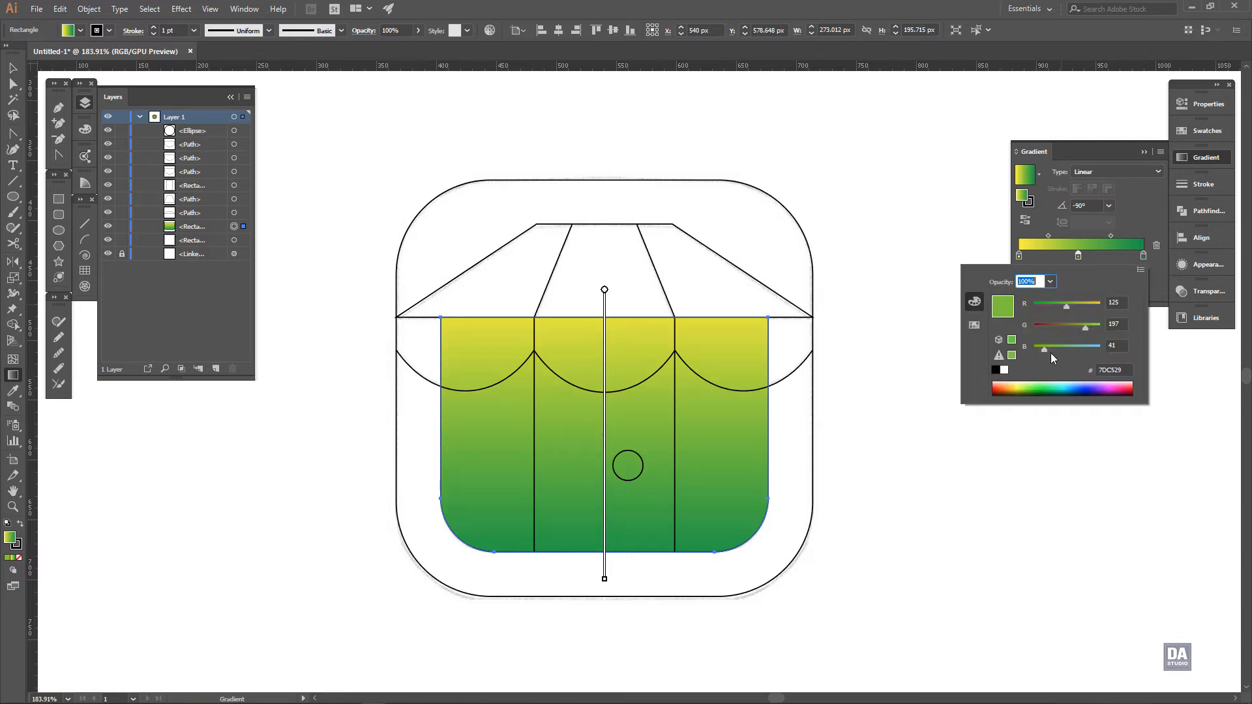
click(1055, 326)
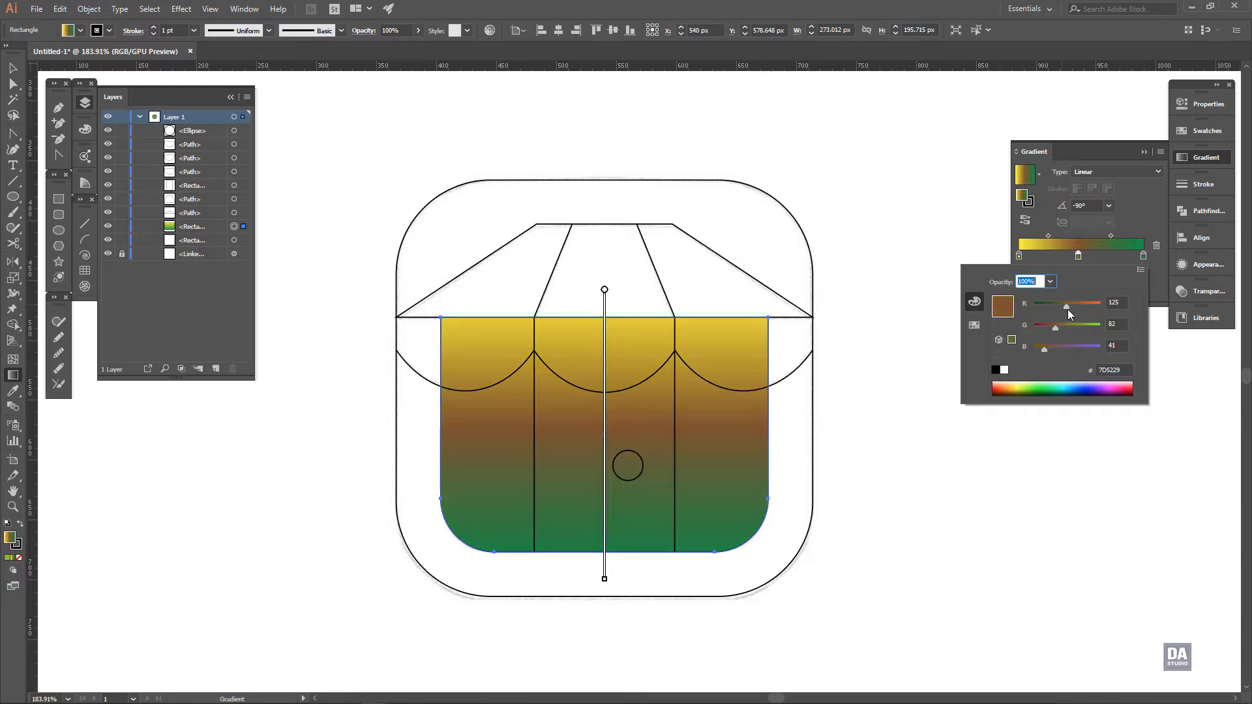
drag(1066, 309, 1082, 302)
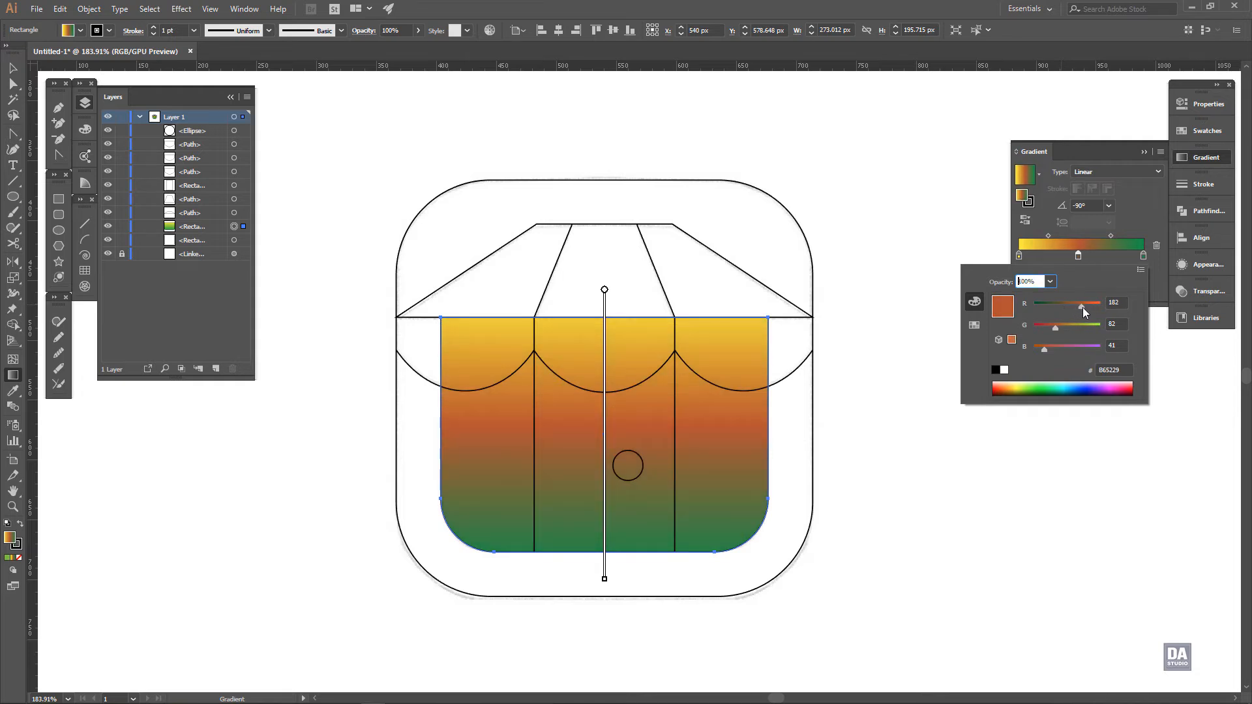
click(1153, 287)
key(ctrl+z)
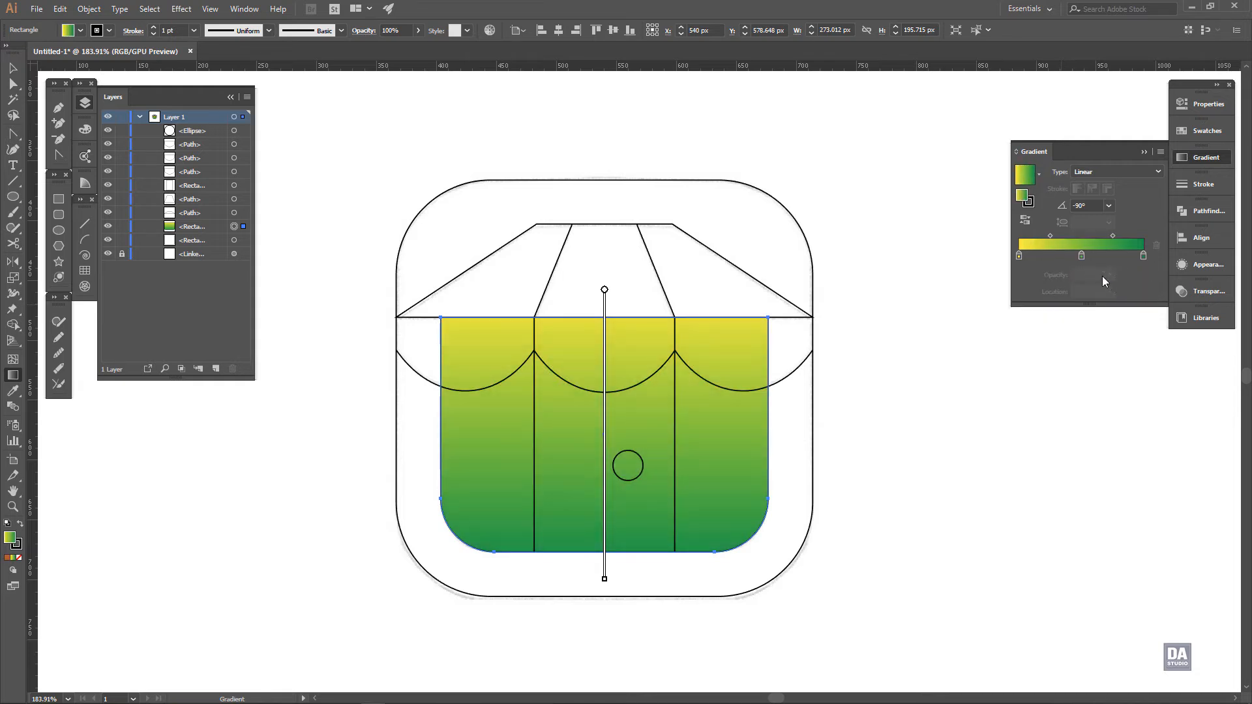
Move the middle gradient stop to about 41% and set its colour to a bright green of RGB 125, 221, 11
drag(1080, 256, 1069, 258)
double_click(1070, 256)
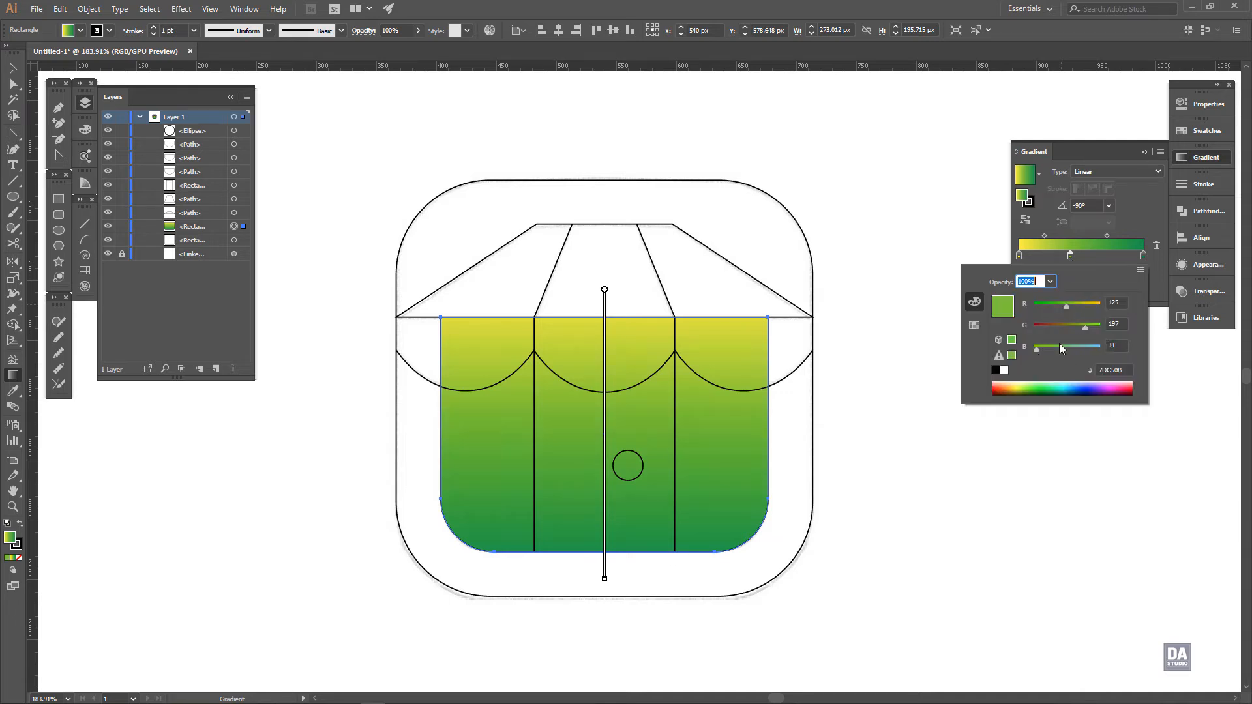
click(1091, 327)
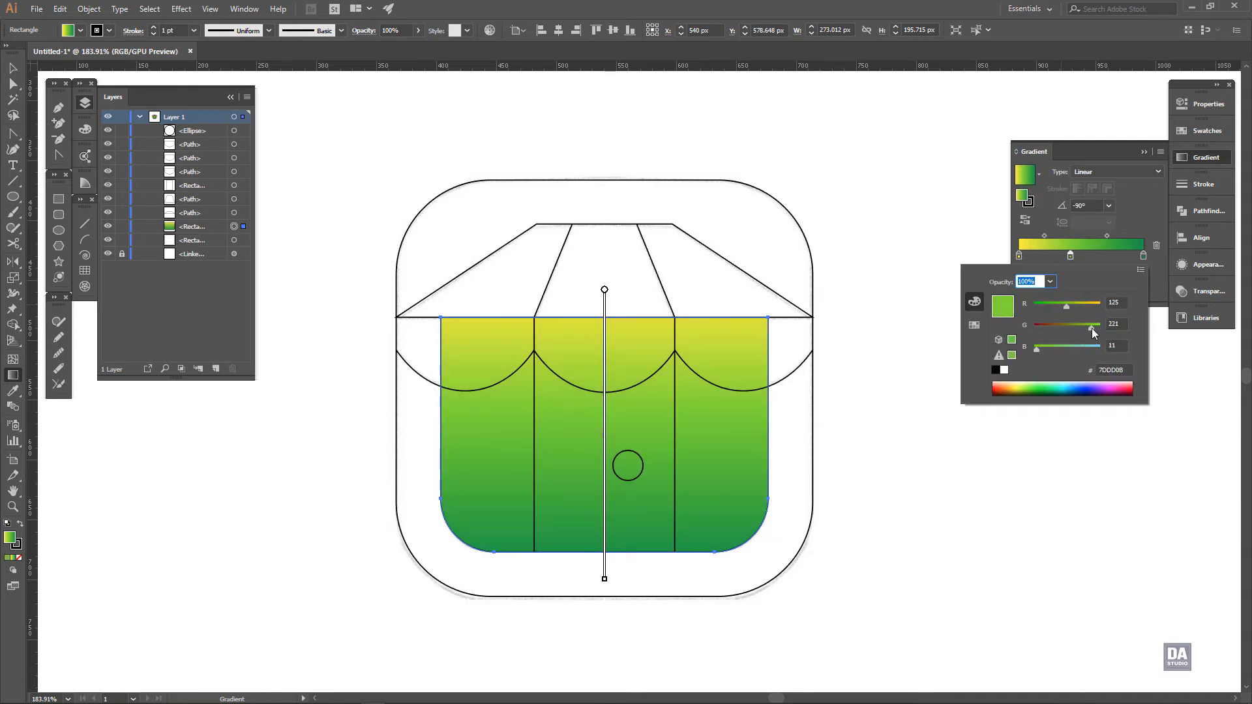
click(1145, 218)
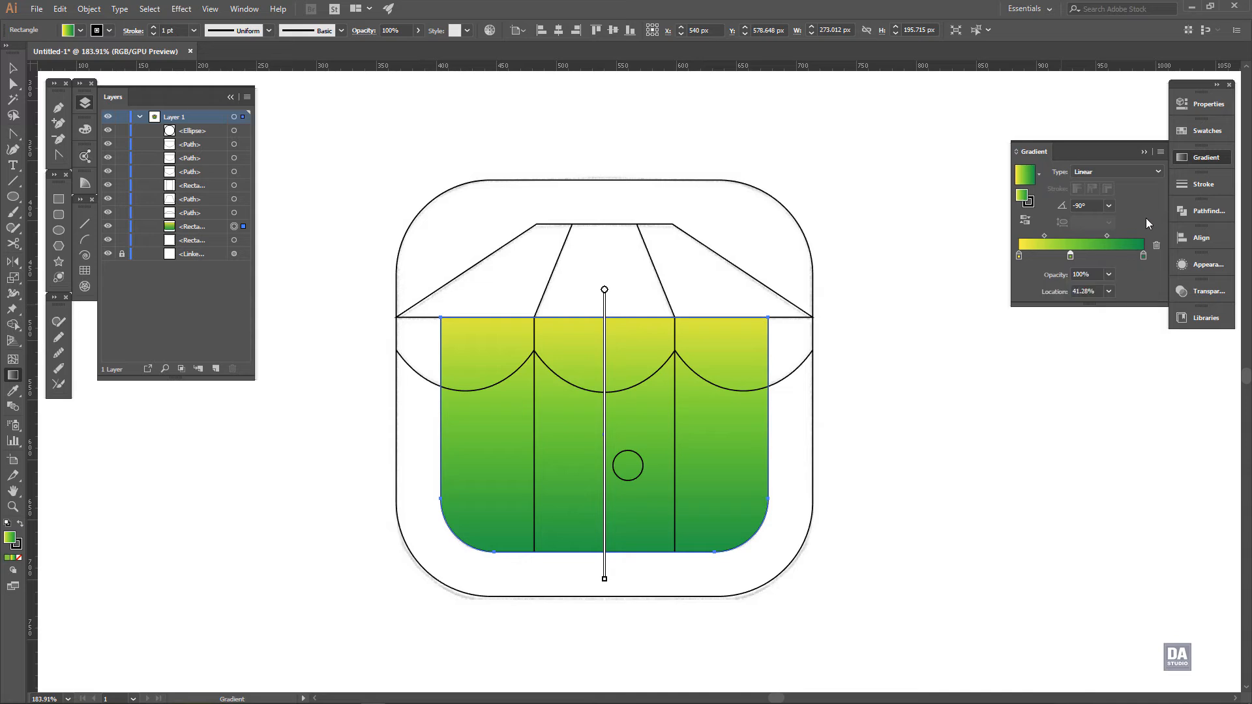
click(1201, 159)
key(v)
click(899, 369)
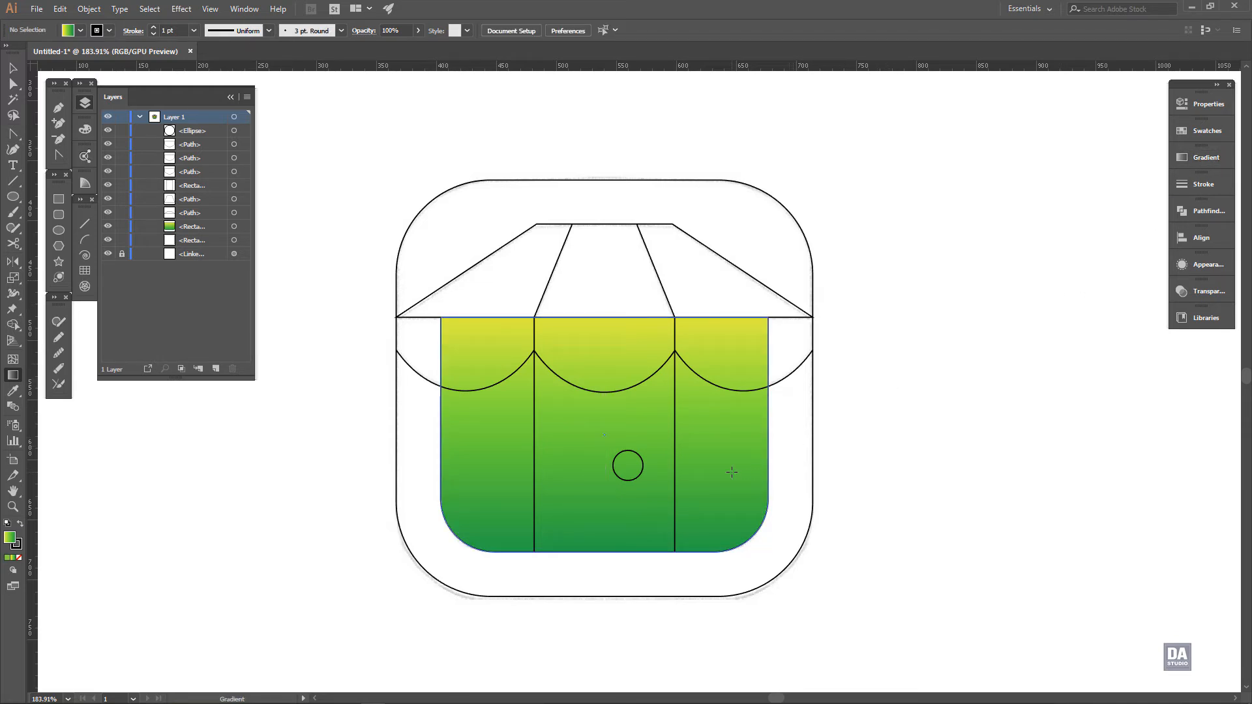
Fill the door rectangle with a dark blue swatch and darken it to RGB 17, 18, 58
key(v)
click(675, 456)
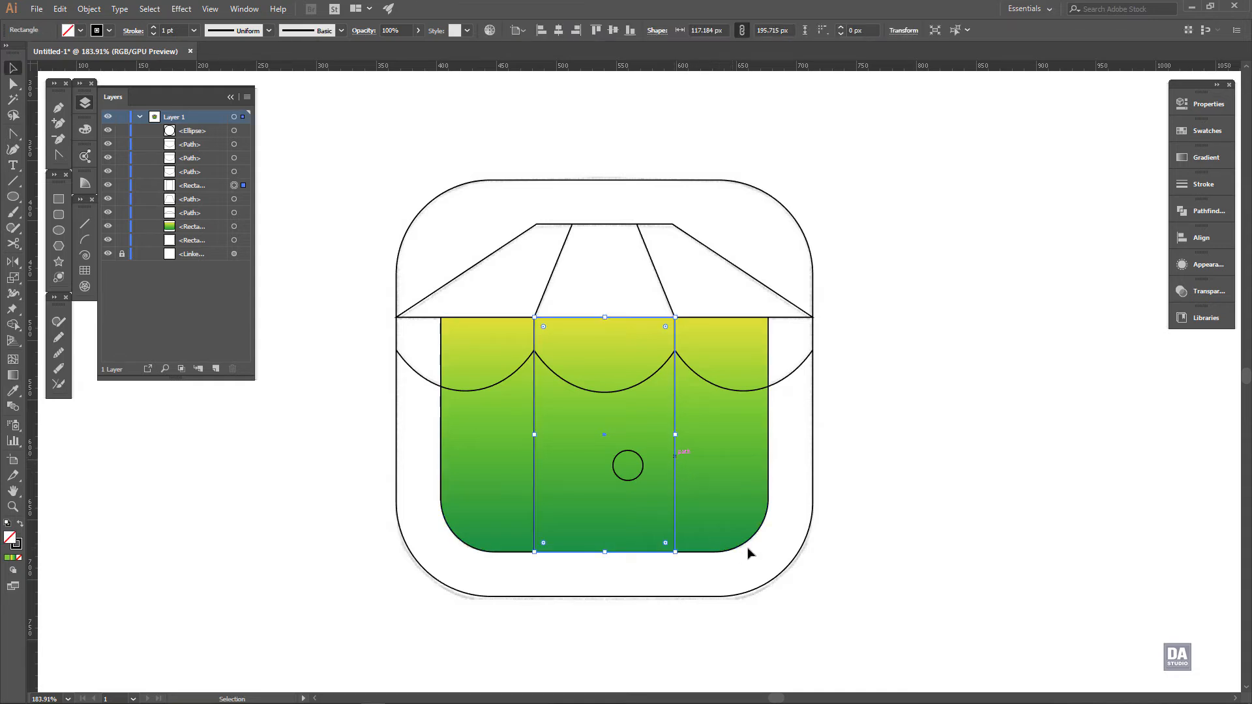
click(1204, 131)
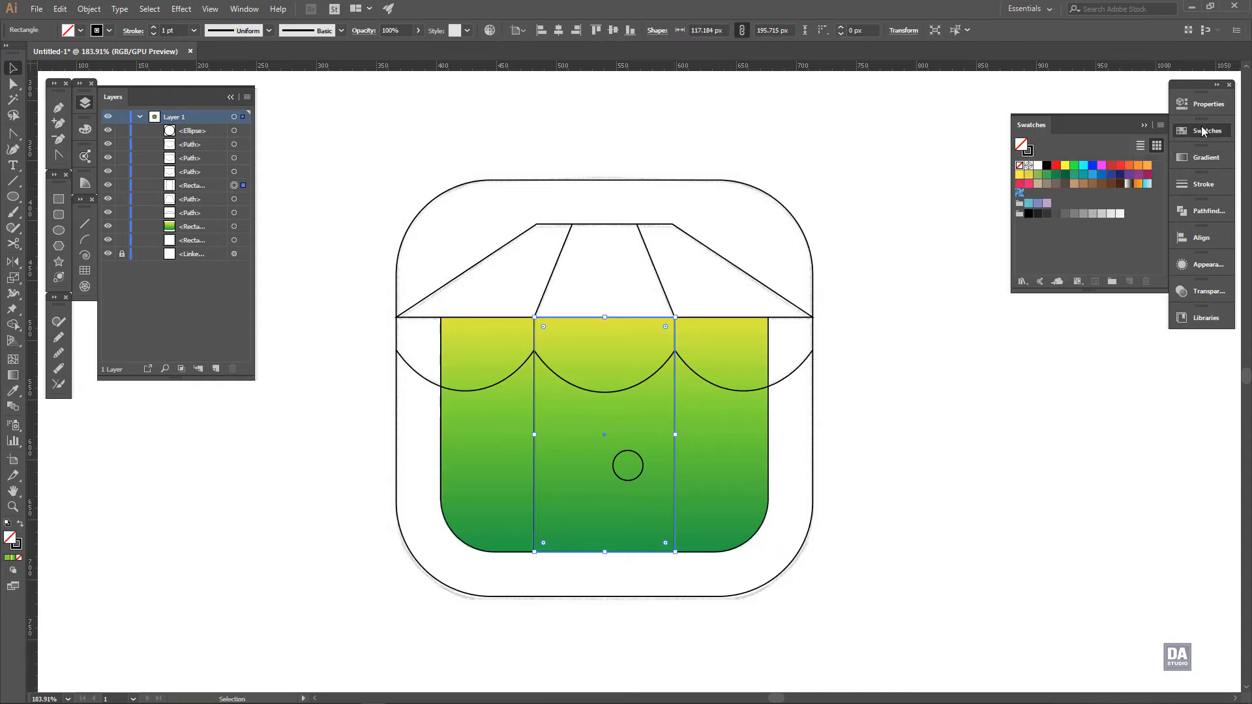
click(1119, 175)
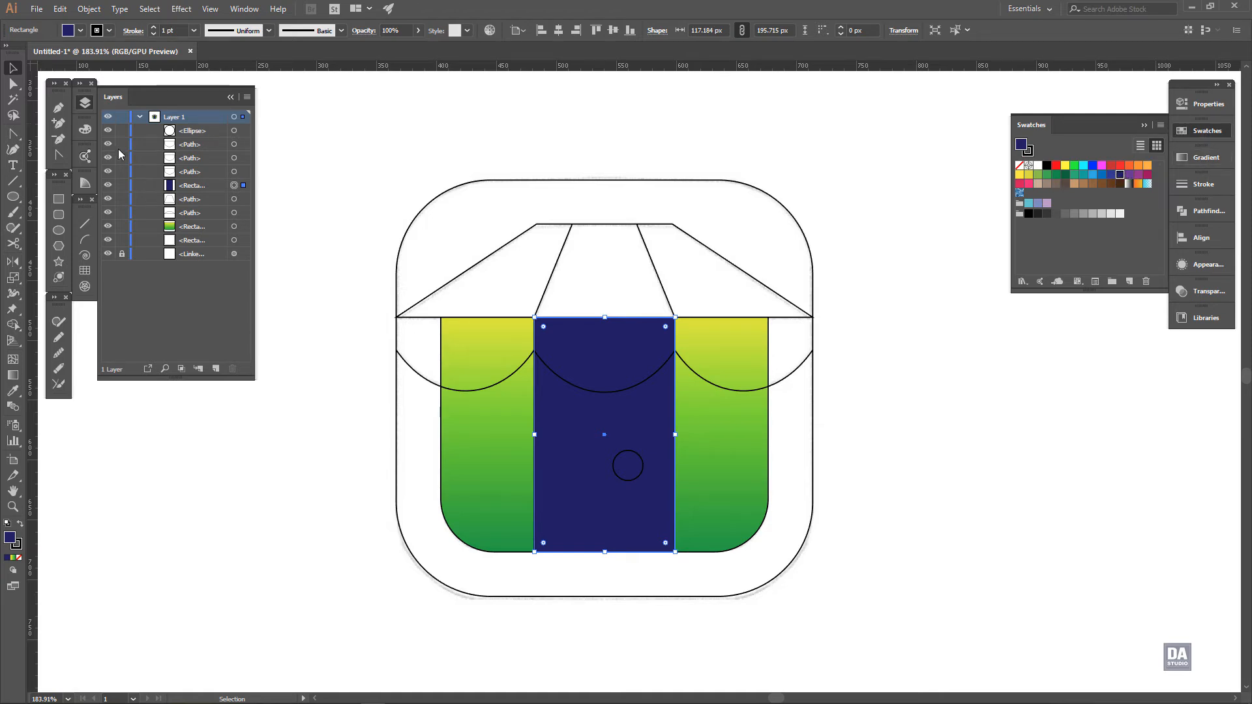
click(85, 130)
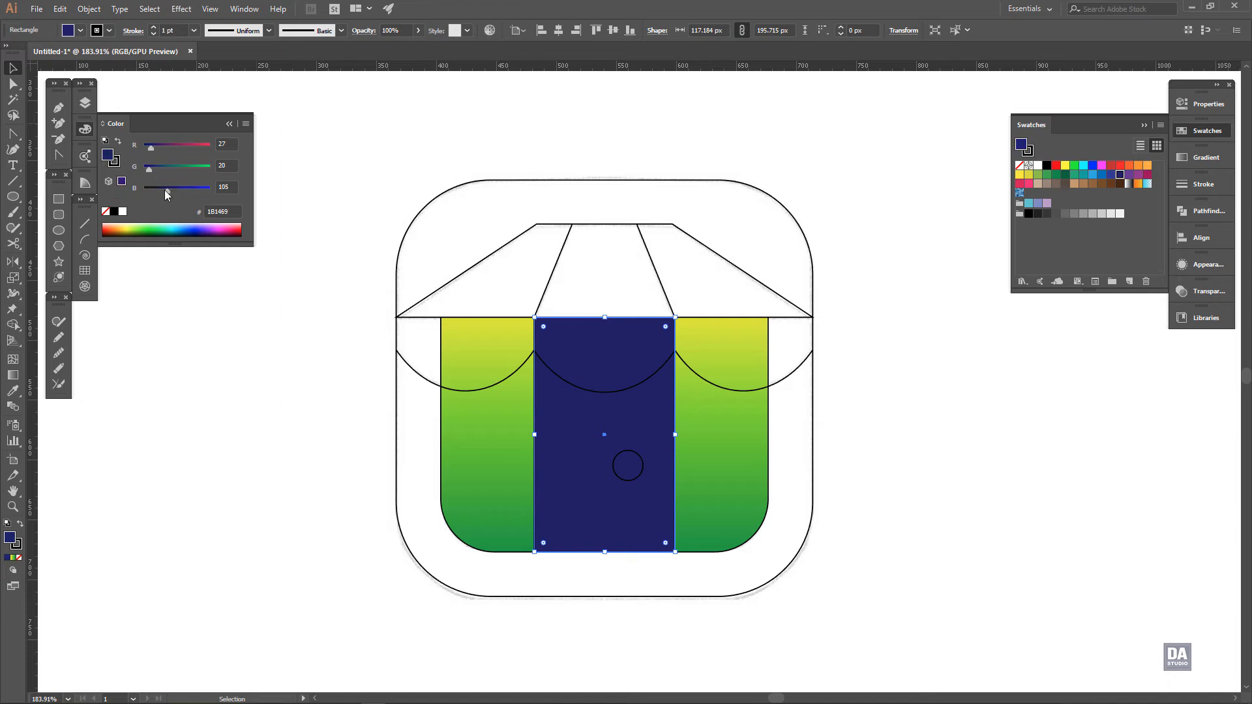
drag(166, 191, 162, 191)
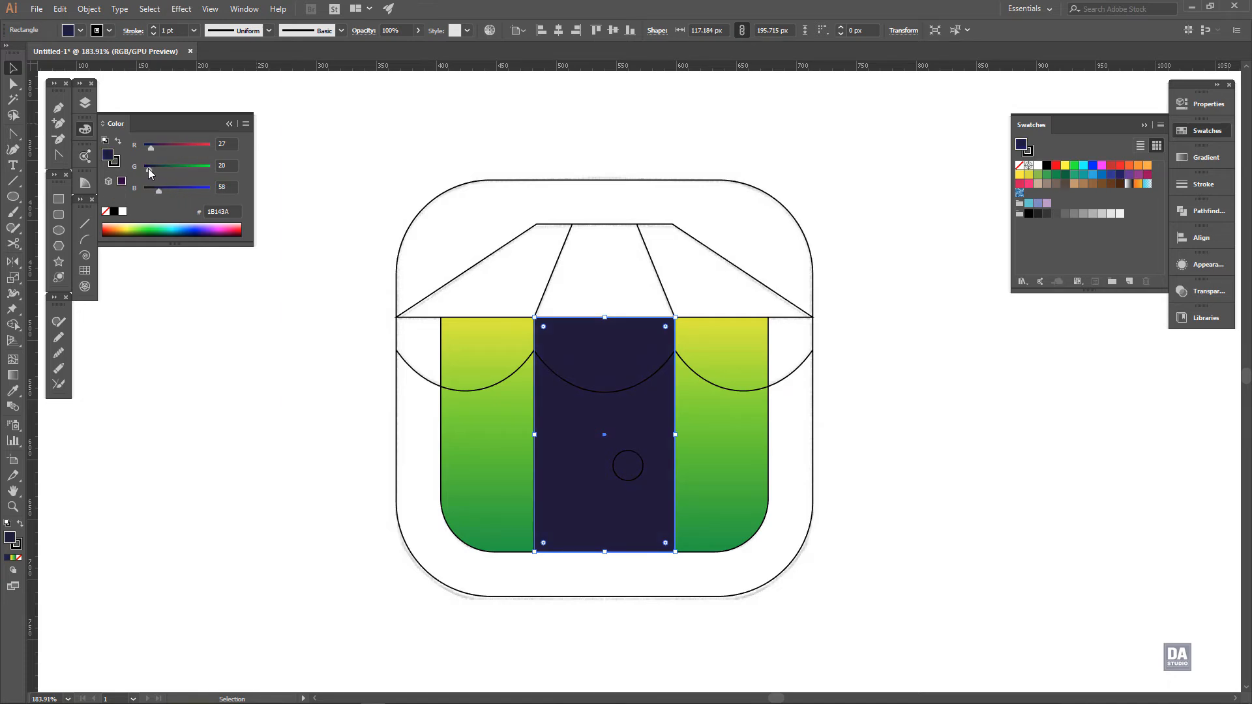
drag(151, 148, 150, 148)
click(311, 422)
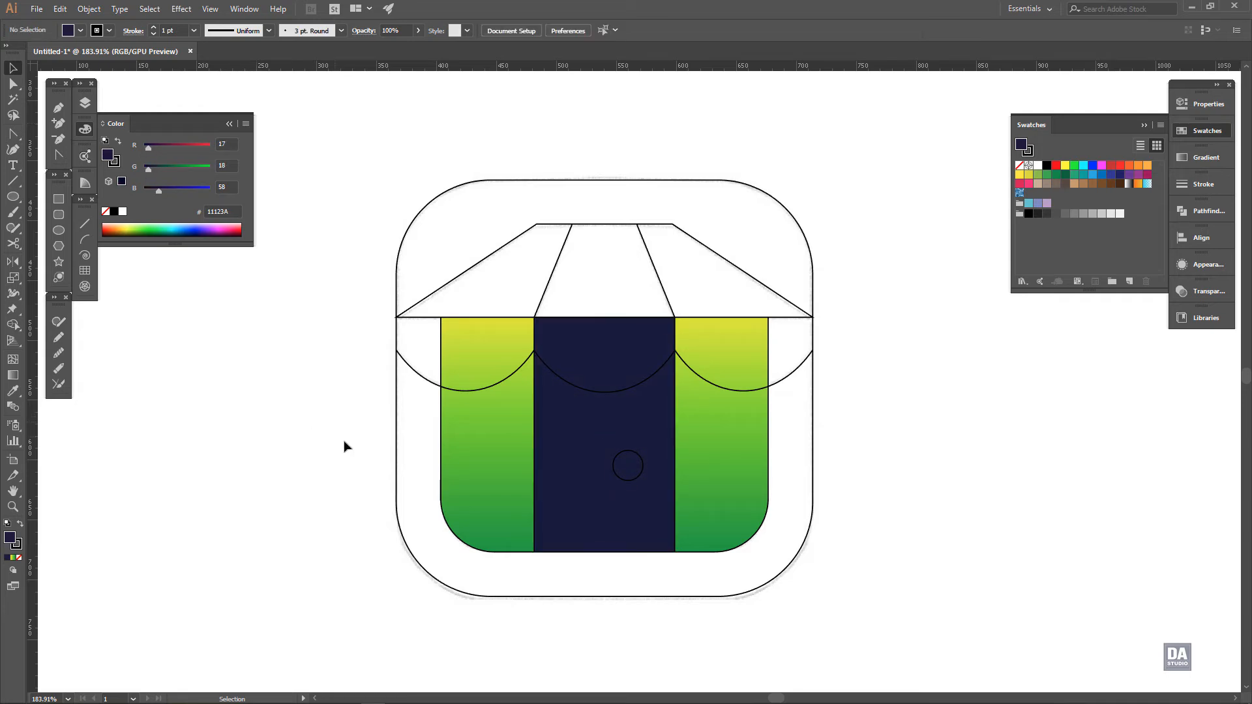
Sample the shop body's gradient onto the doorknob circle and run it diagonally from upper left to lower right
click(642, 479)
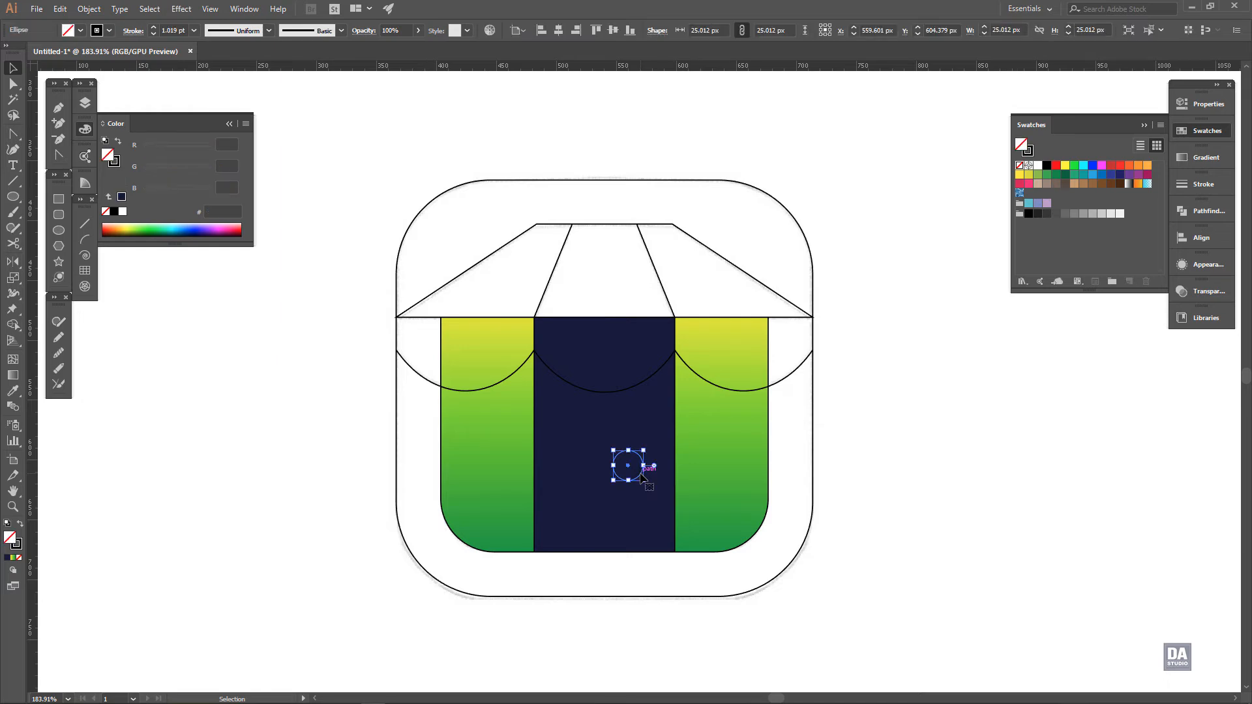
key(i)
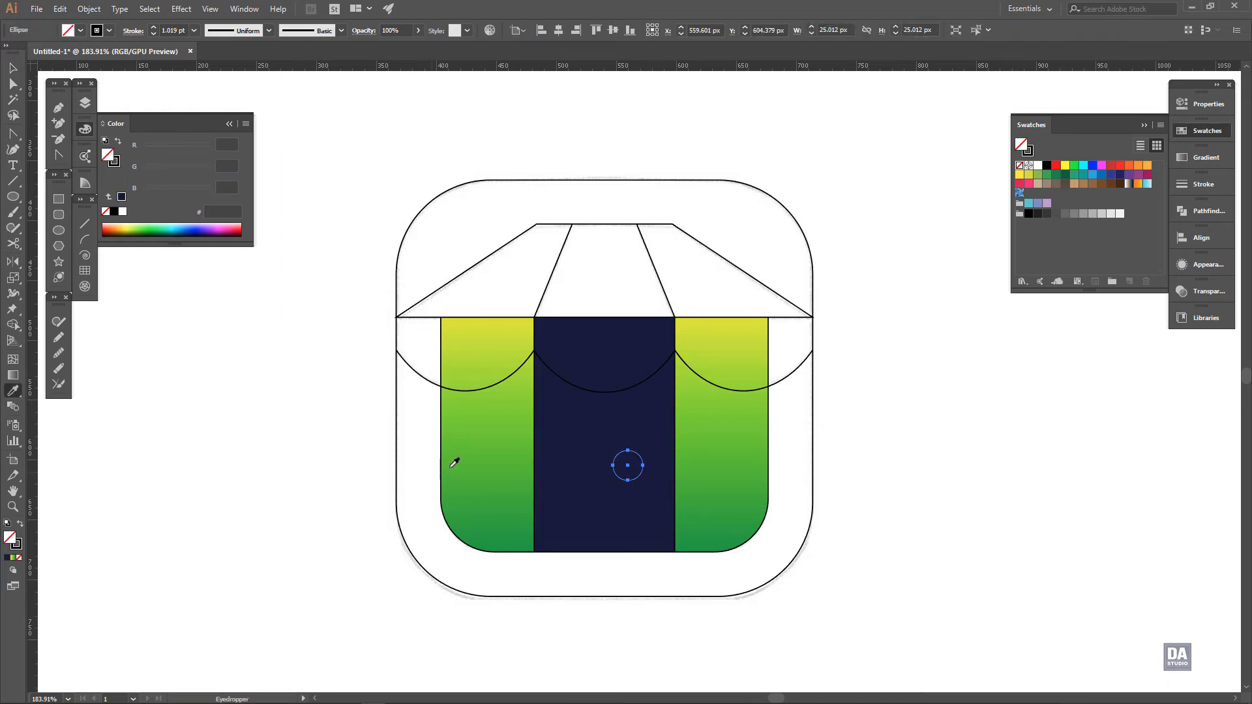
click(454, 463)
key(v)
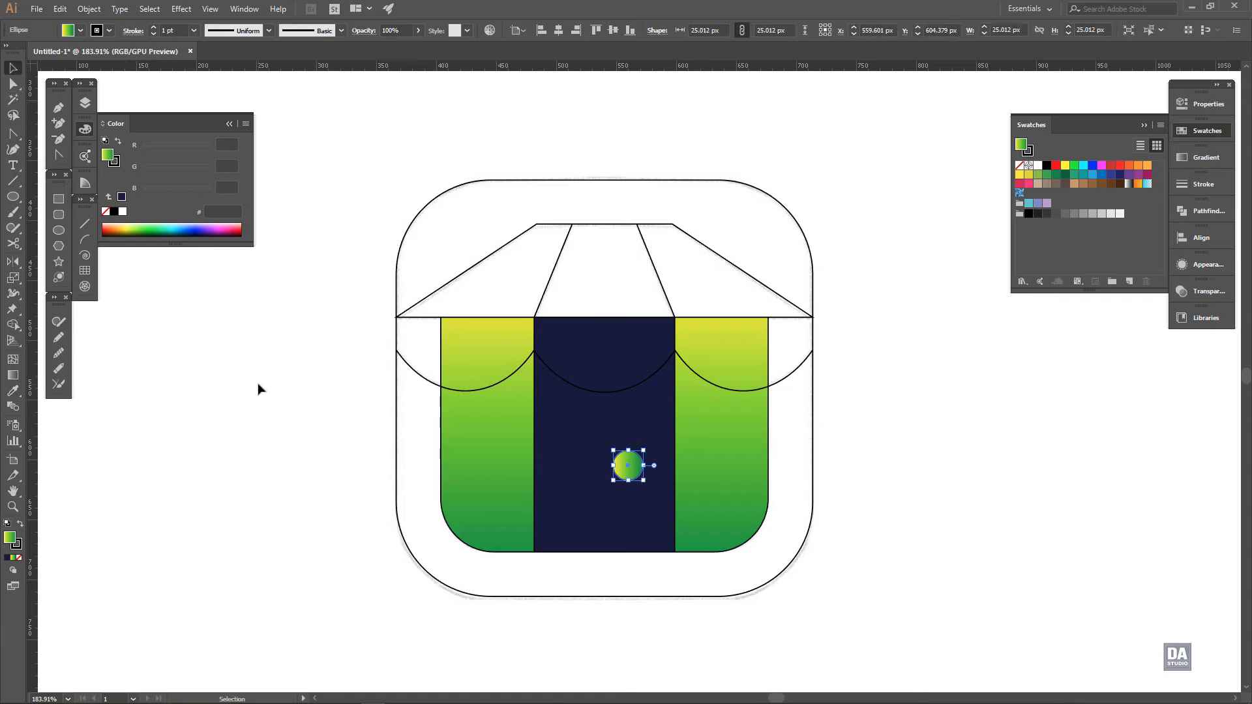
key(g)
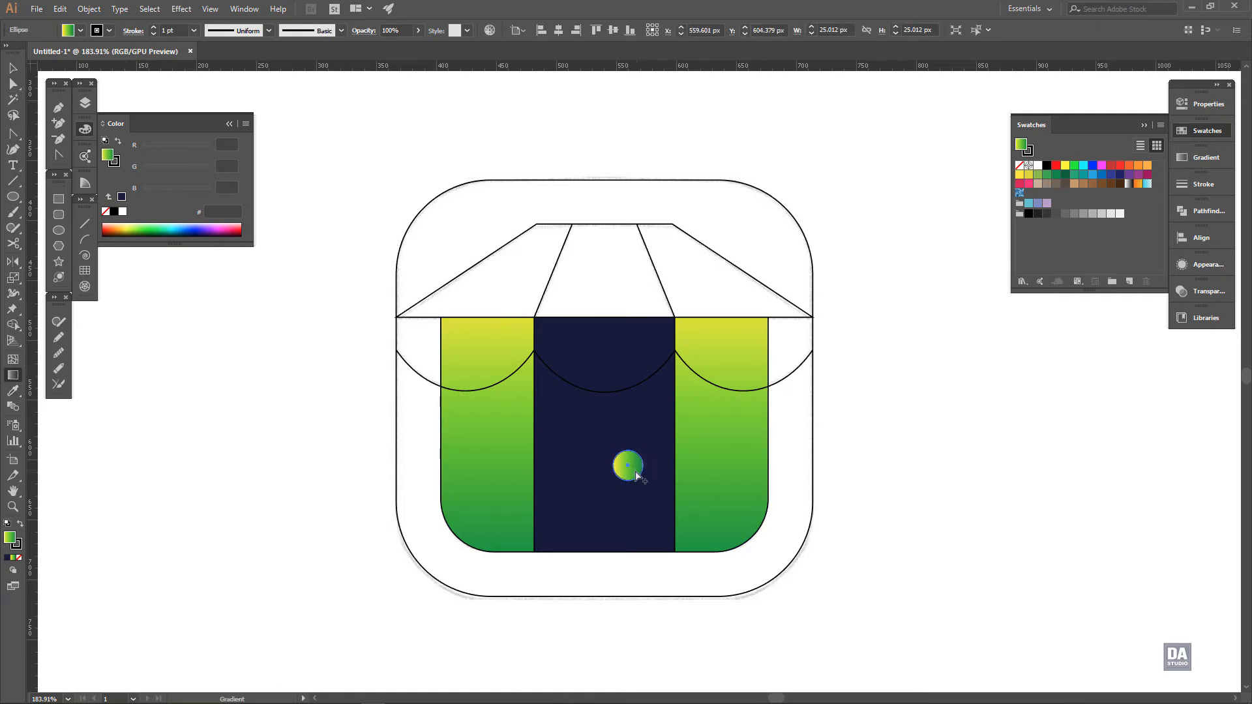
drag(615, 455, 641, 476)
key(v)
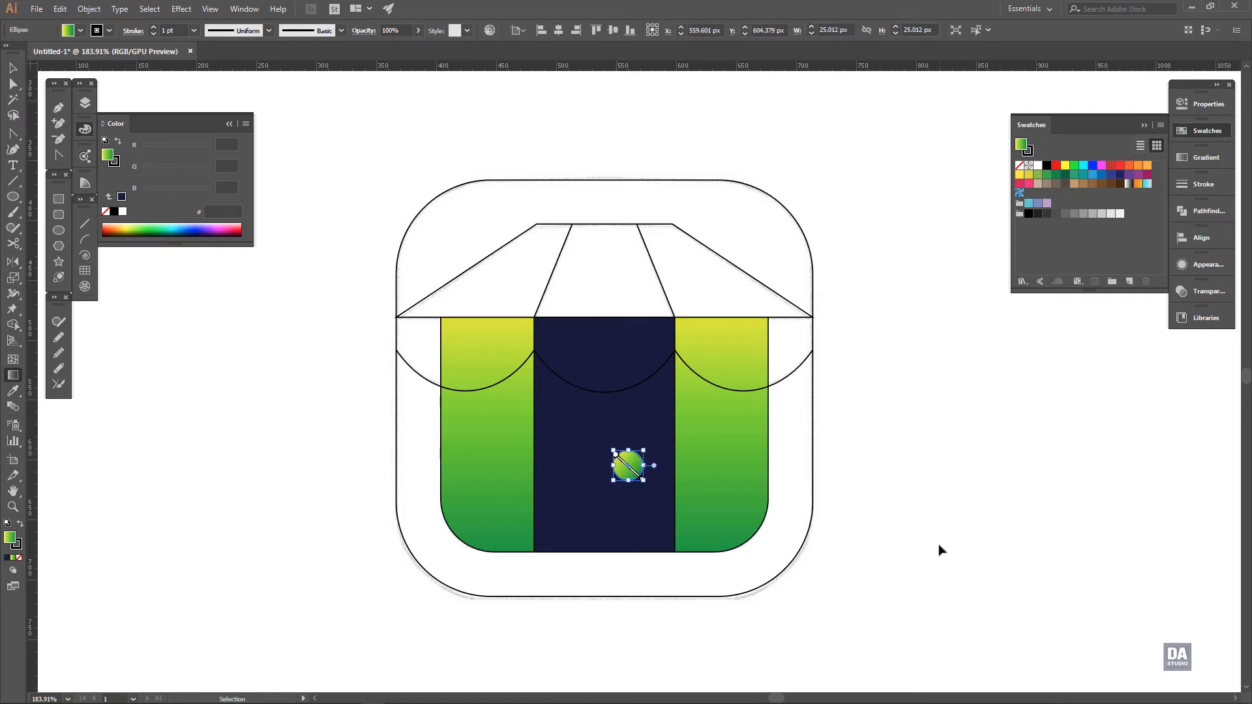
click(941, 550)
Fill the outer rounded square frame with the dark navy colour sampled from the door
click(707, 597)
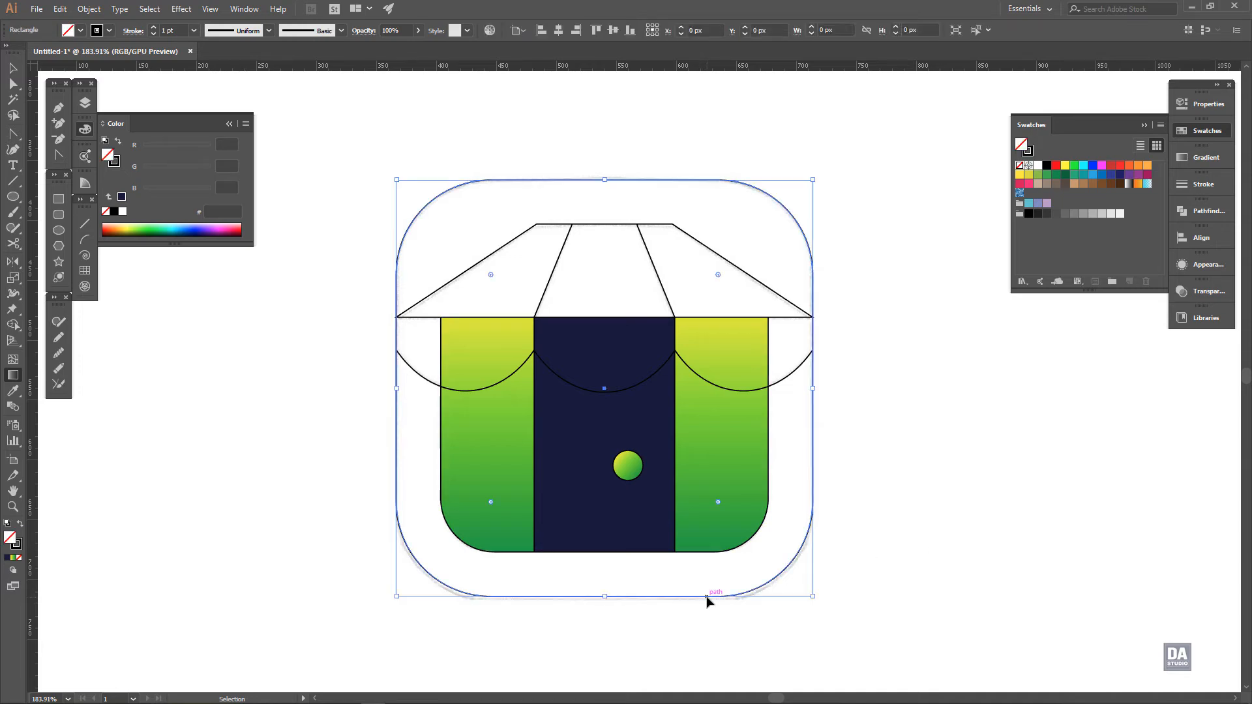
key(g)
key(i)
click(630, 539)
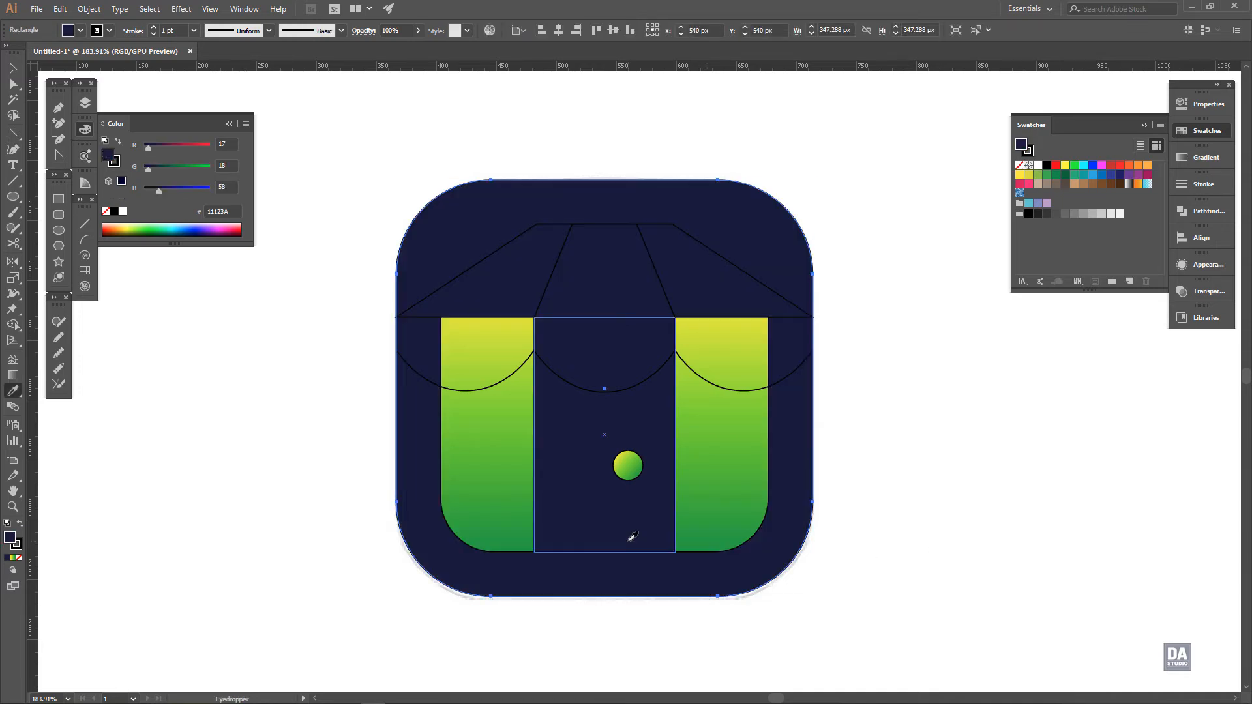
key(v)
click(917, 414)
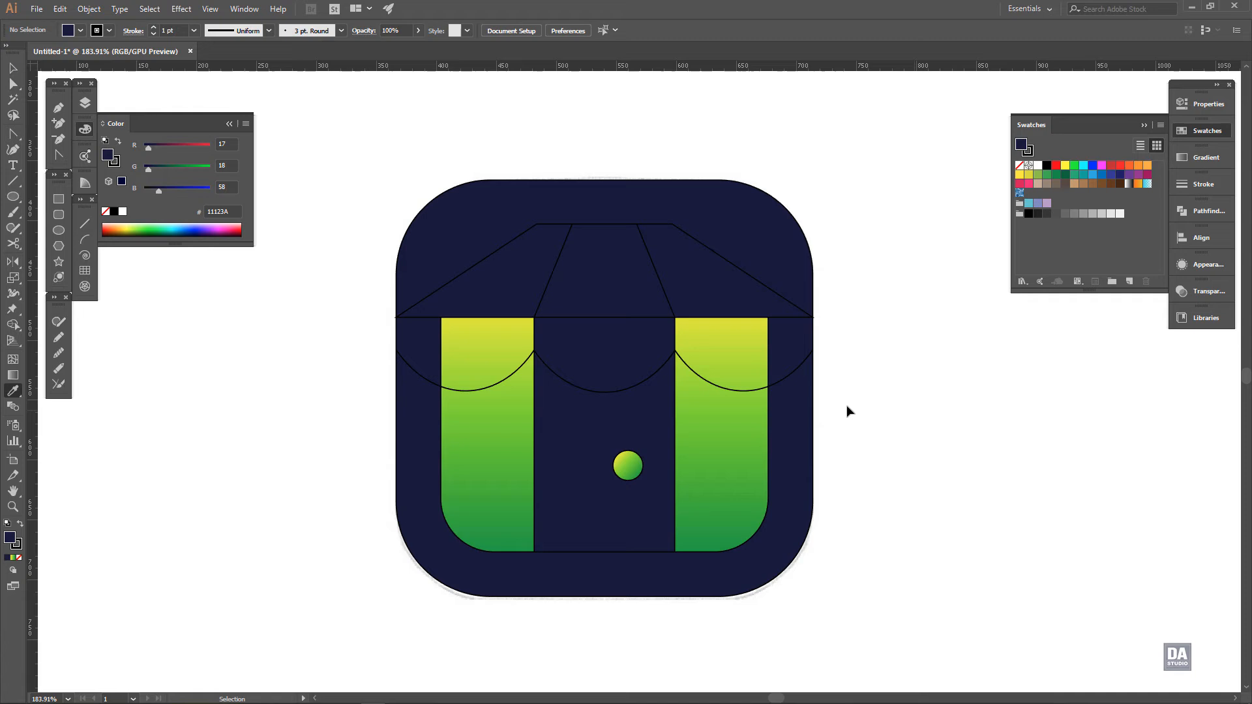
Fill the three awning scallops and the roof shapes above them with white
click(614, 392)
shift+click(498, 385)
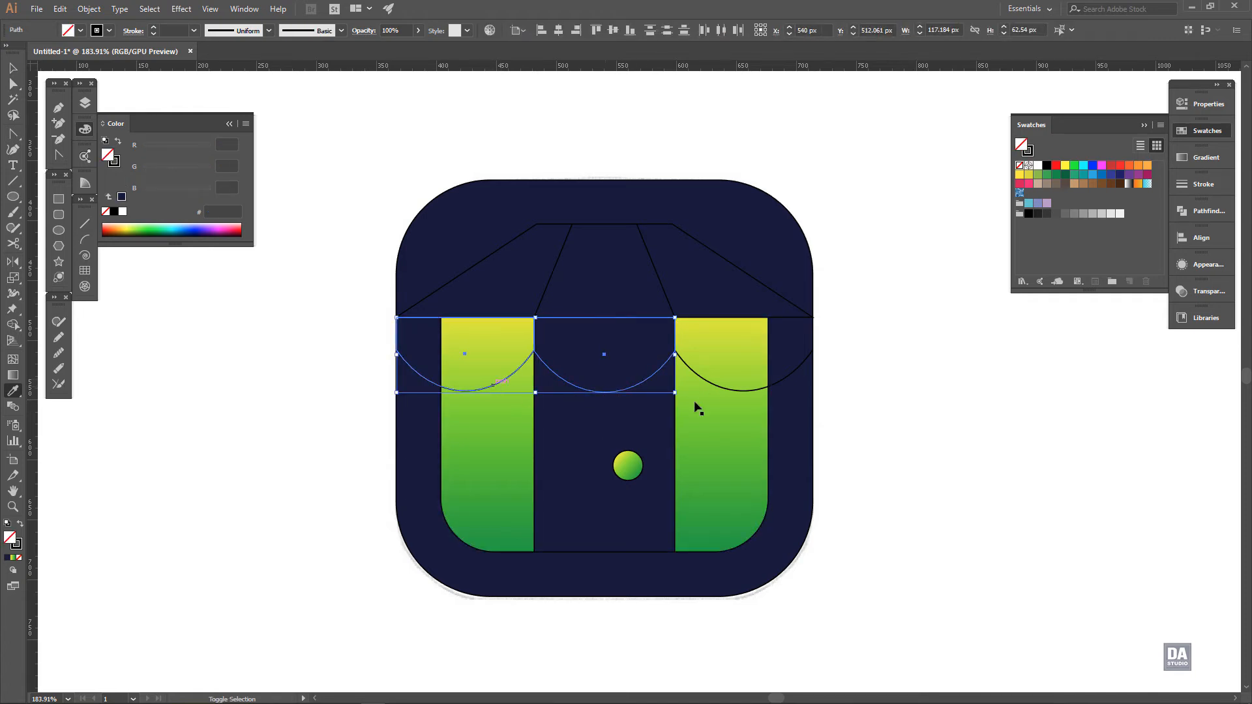
shift+click(747, 392)
shift+click(748, 394)
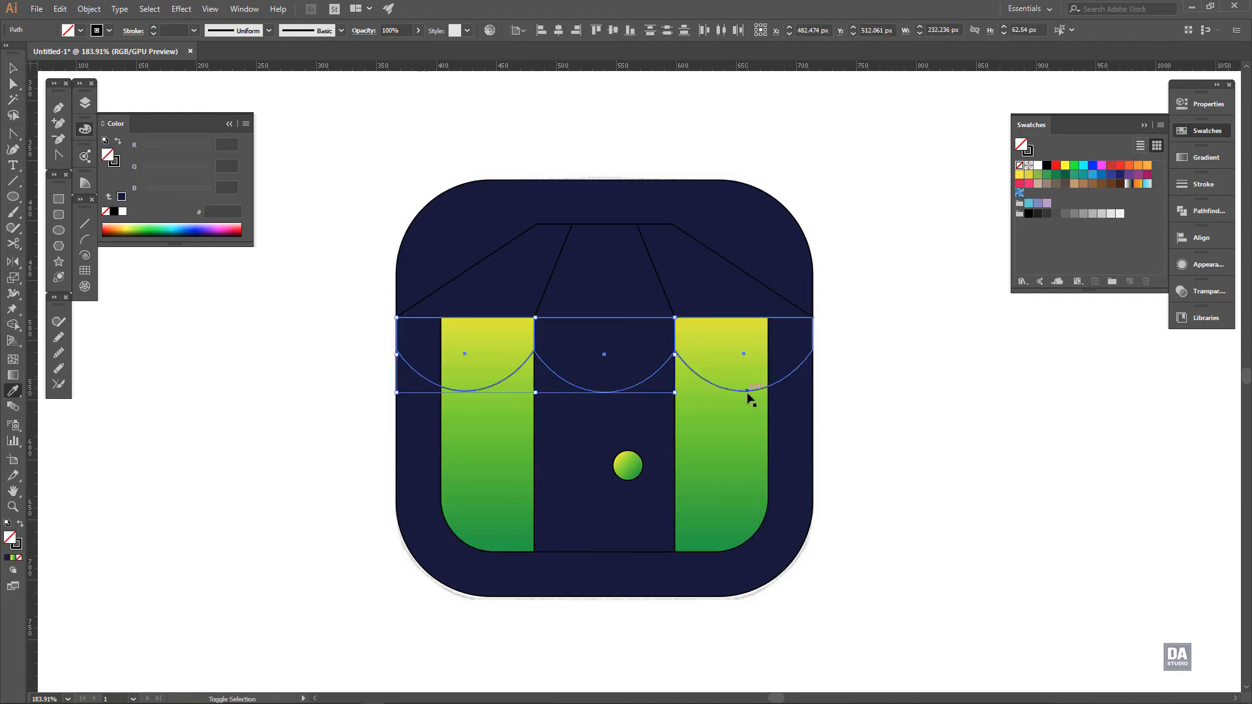
shift+click(764, 290)
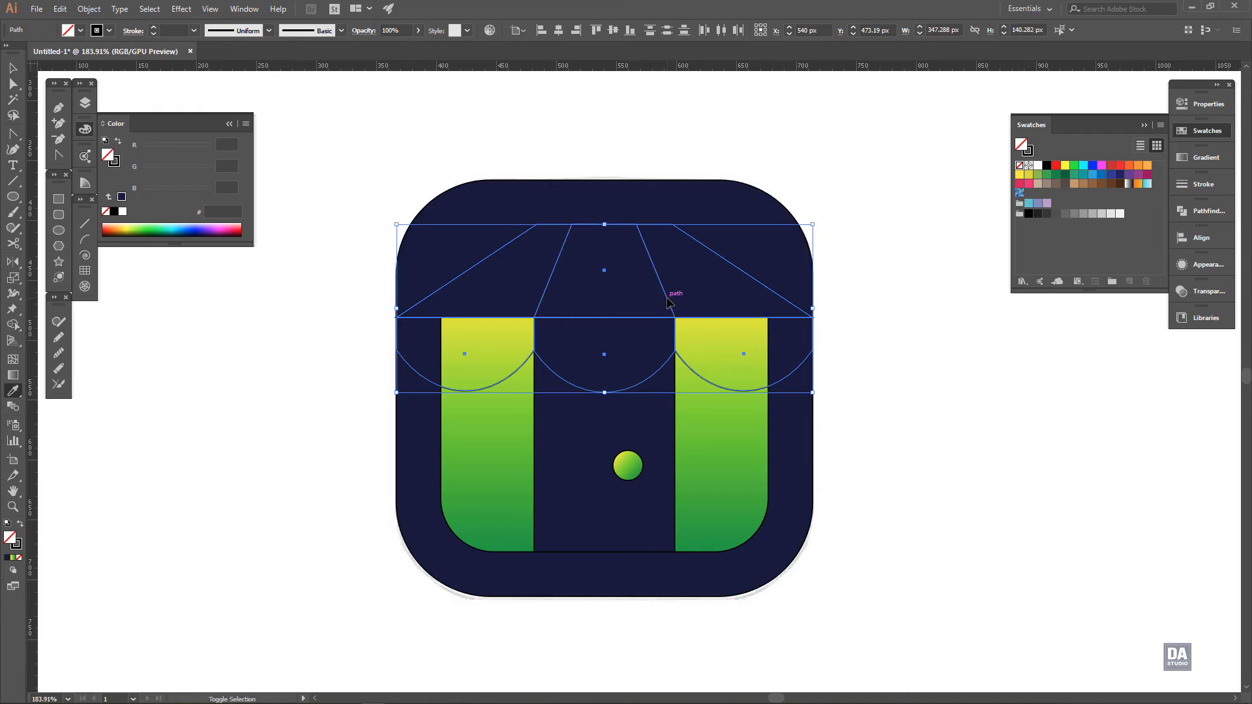
click(1037, 165)
ctrl+click(915, 287)
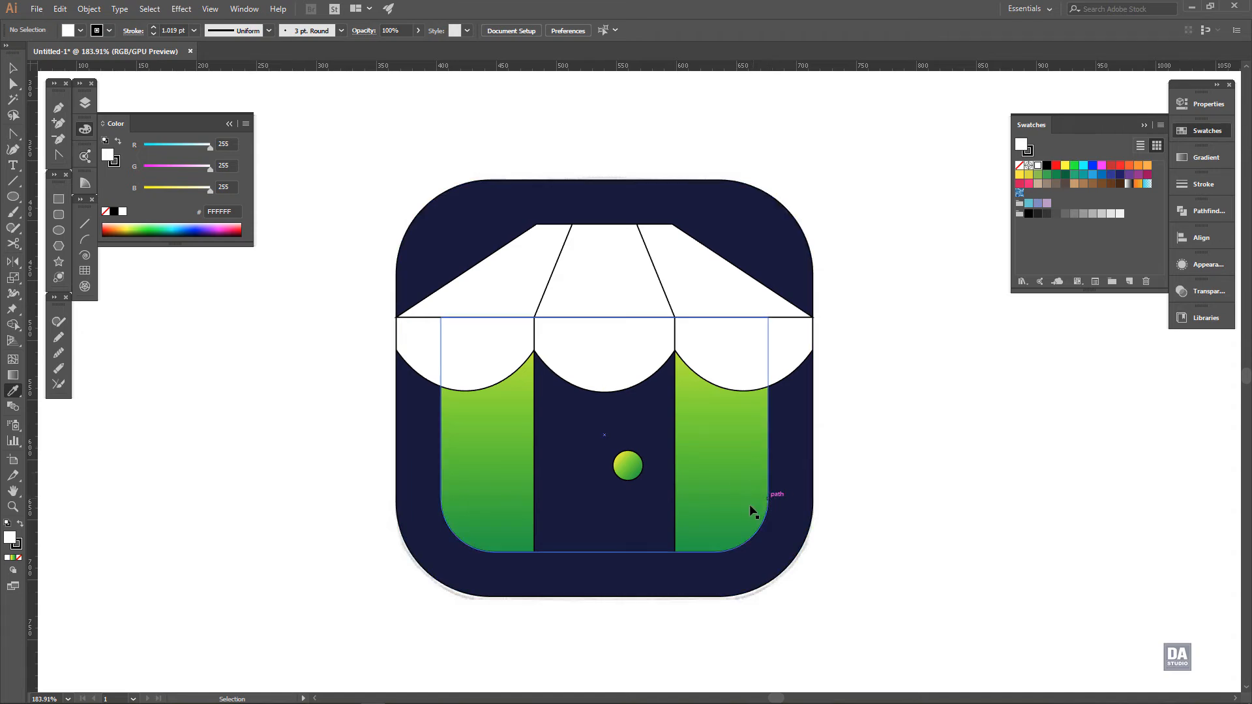
Change the outlines of the gradient shop body and the door rectangle to white
ctrl+click(760, 518)
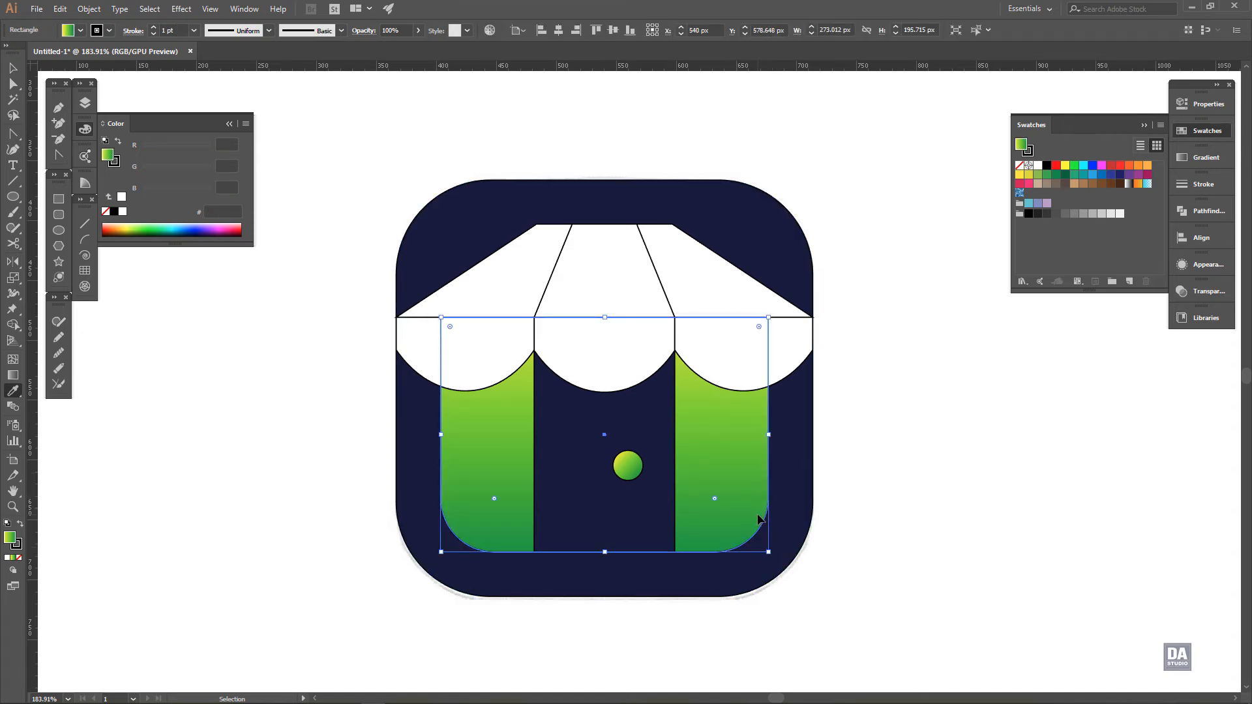
key(x)
click(1038, 165)
ctrl+click(913, 378)
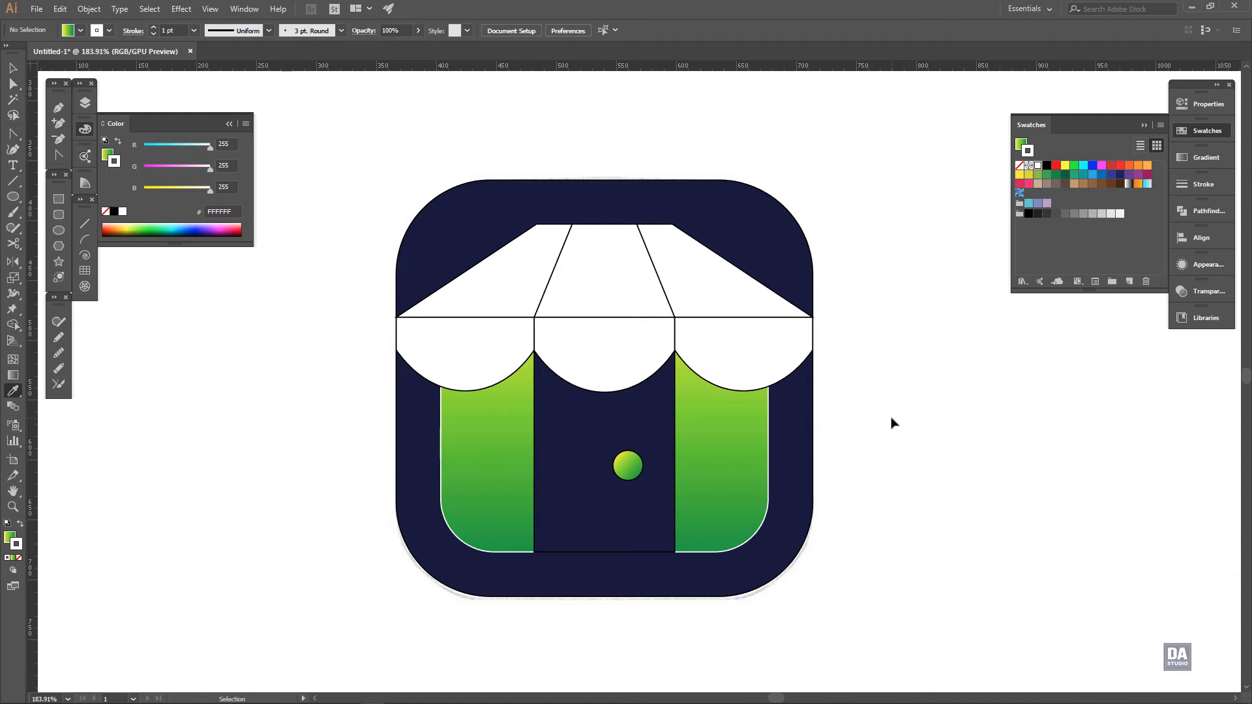
ctrl+click(640, 526)
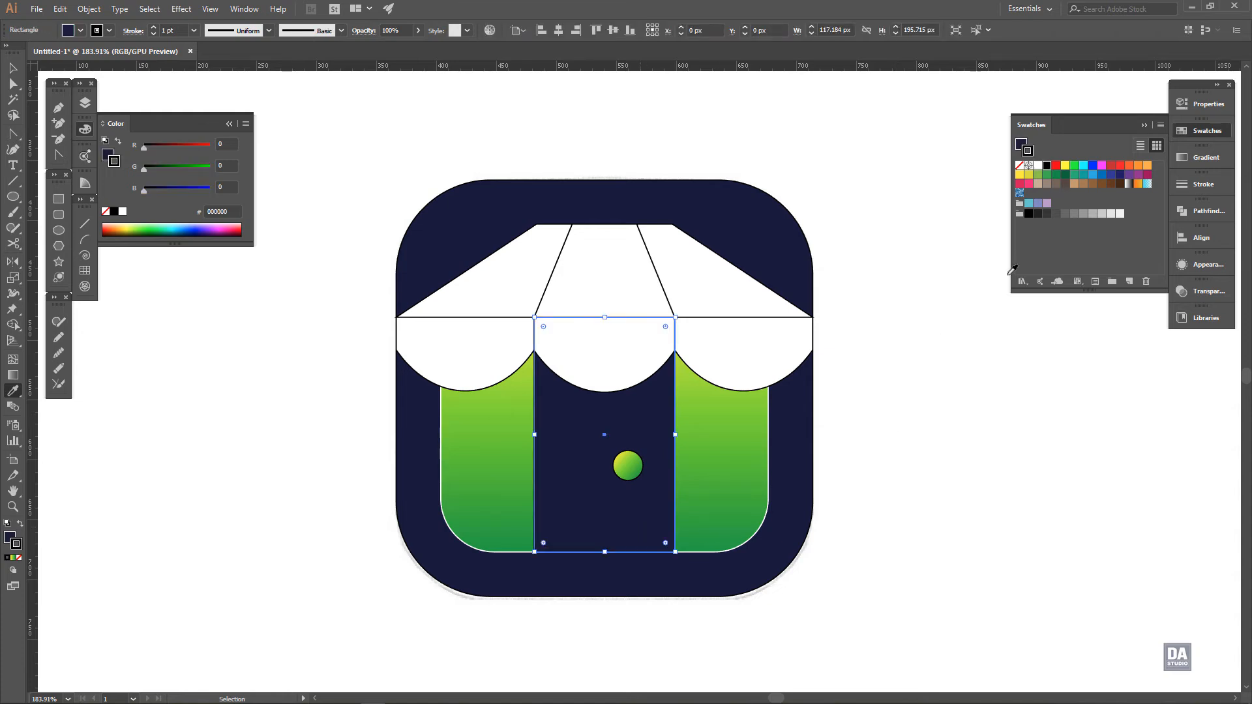
key(x)
click(1044, 167)
ctrl+click(946, 434)
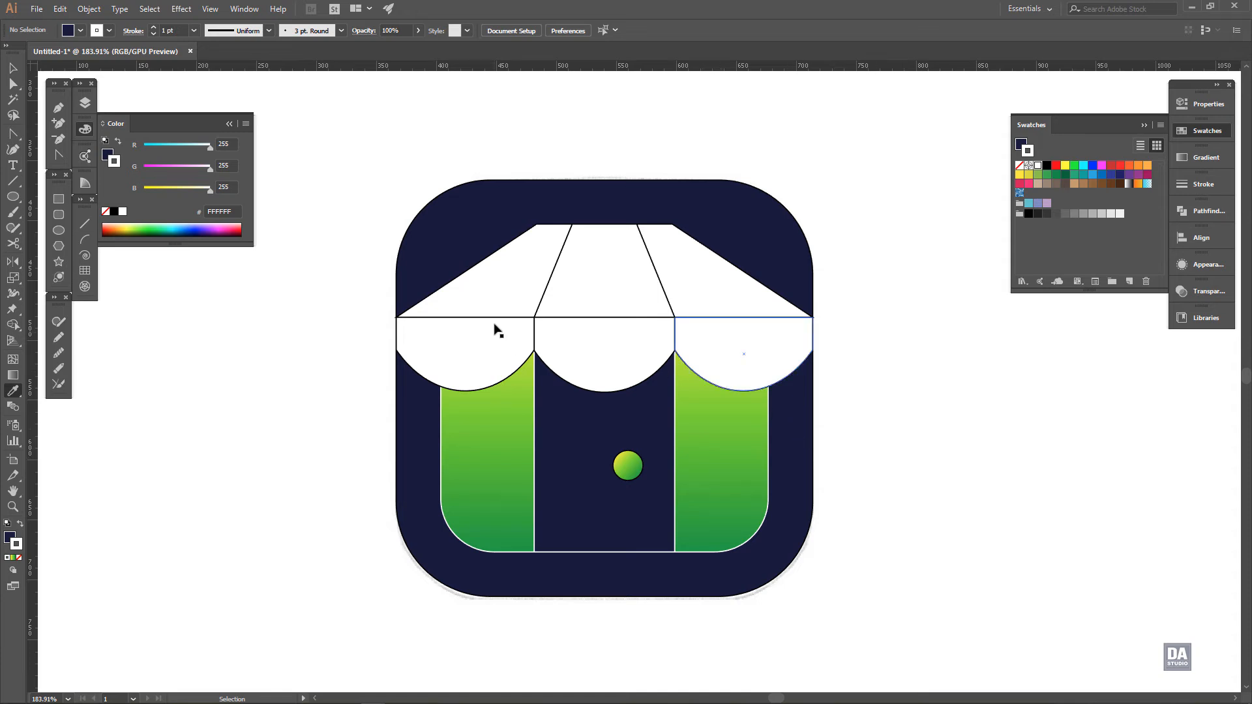
Fill the large roof trapezoid with RGB Red behind the white centre panel
ctrl+click(520, 291)
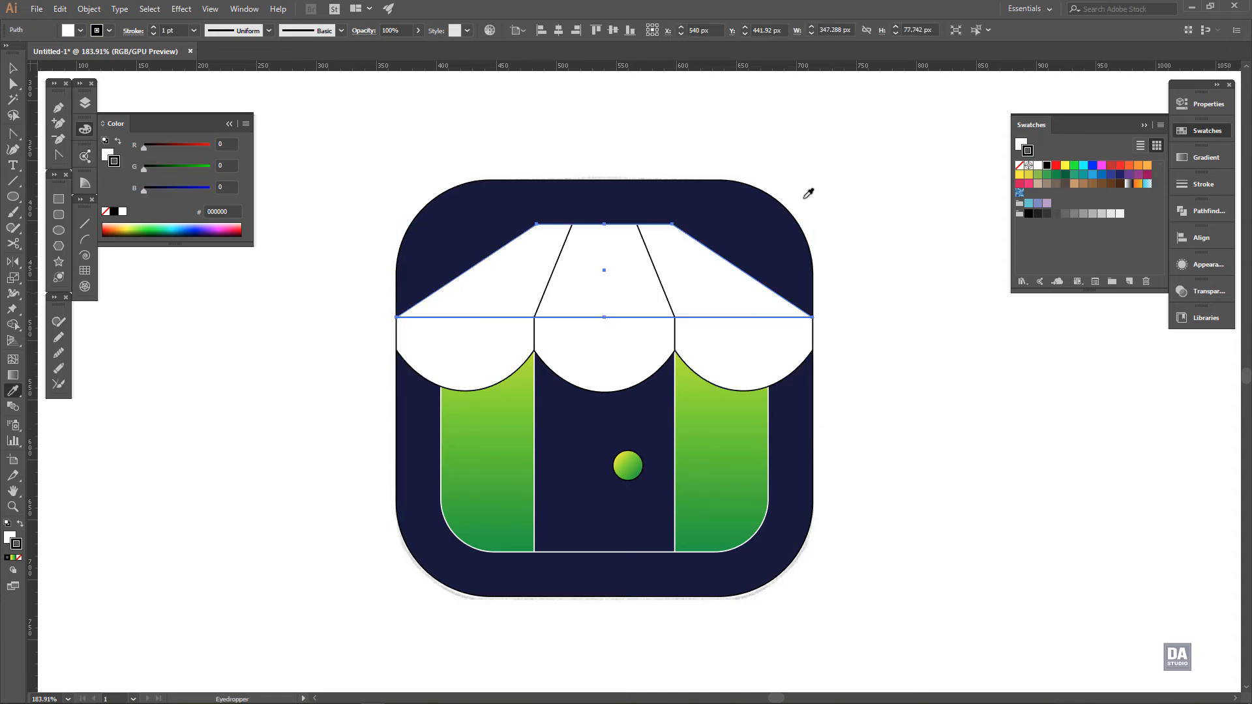
click(1056, 166)
key(ctrl+z)
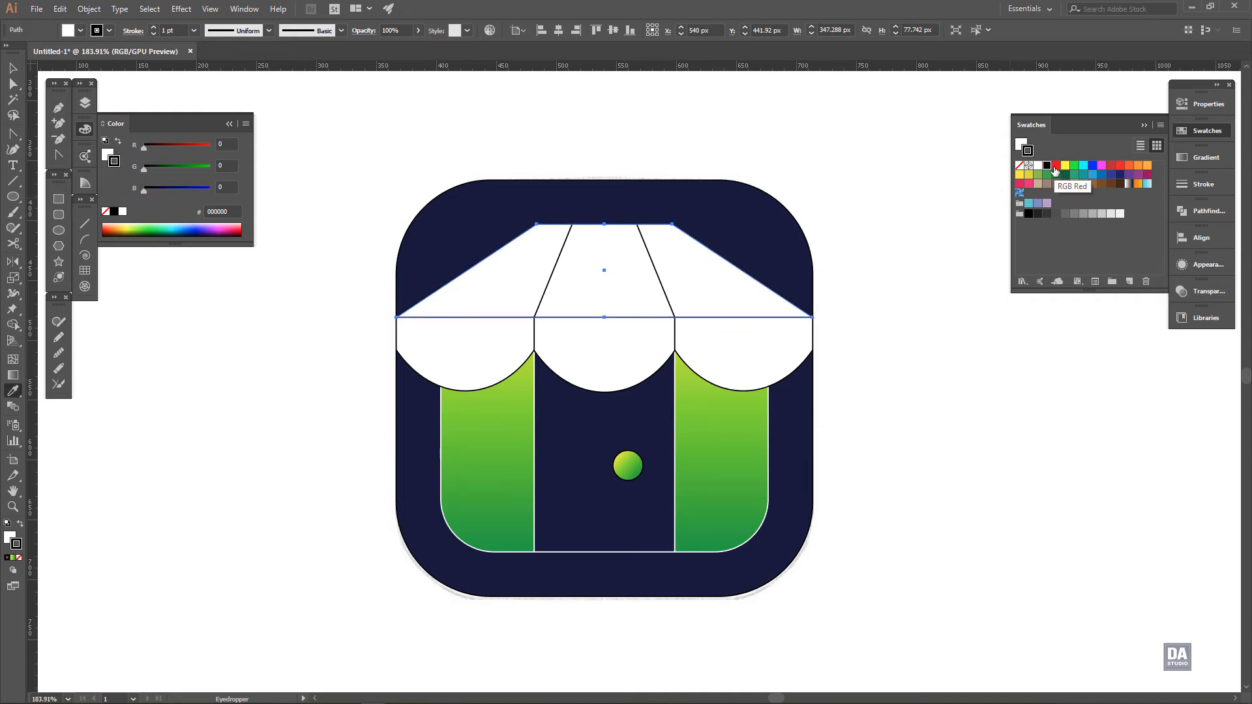
key(x)
click(1055, 167)
ctrl+click(937, 335)
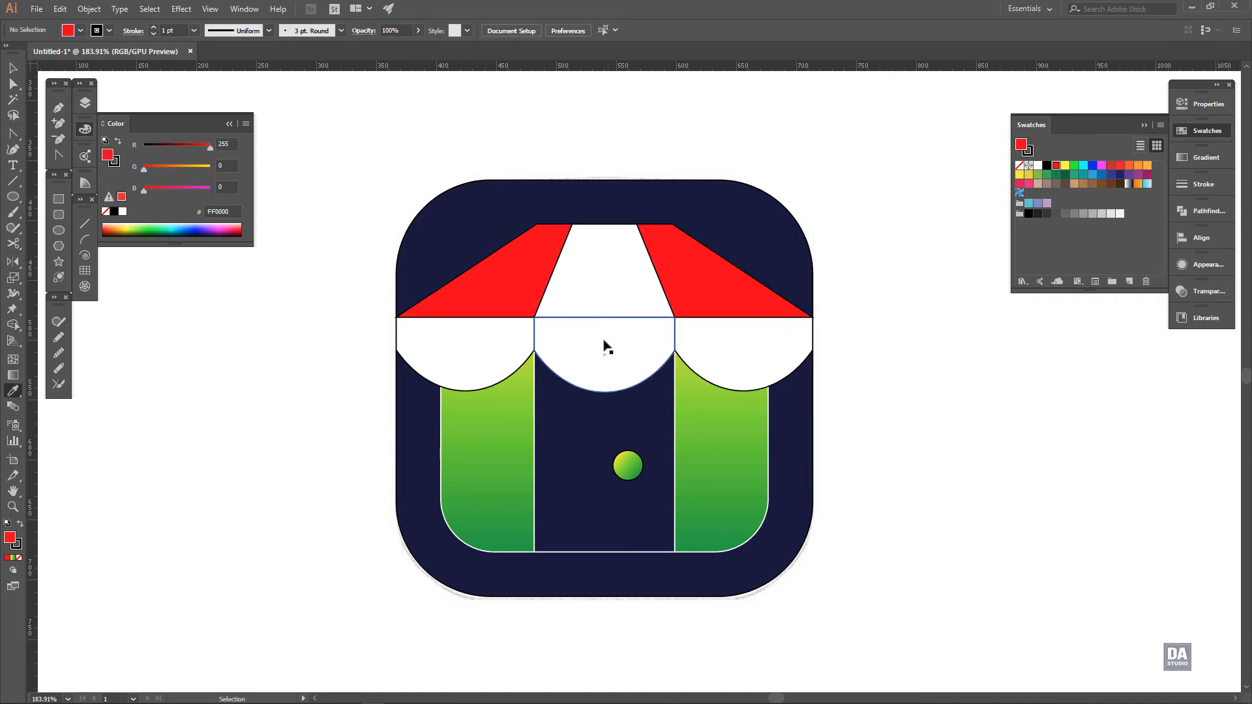
Fill the middle awning scallop with RGB Red
ctrl+click(595, 355)
click(1056, 167)
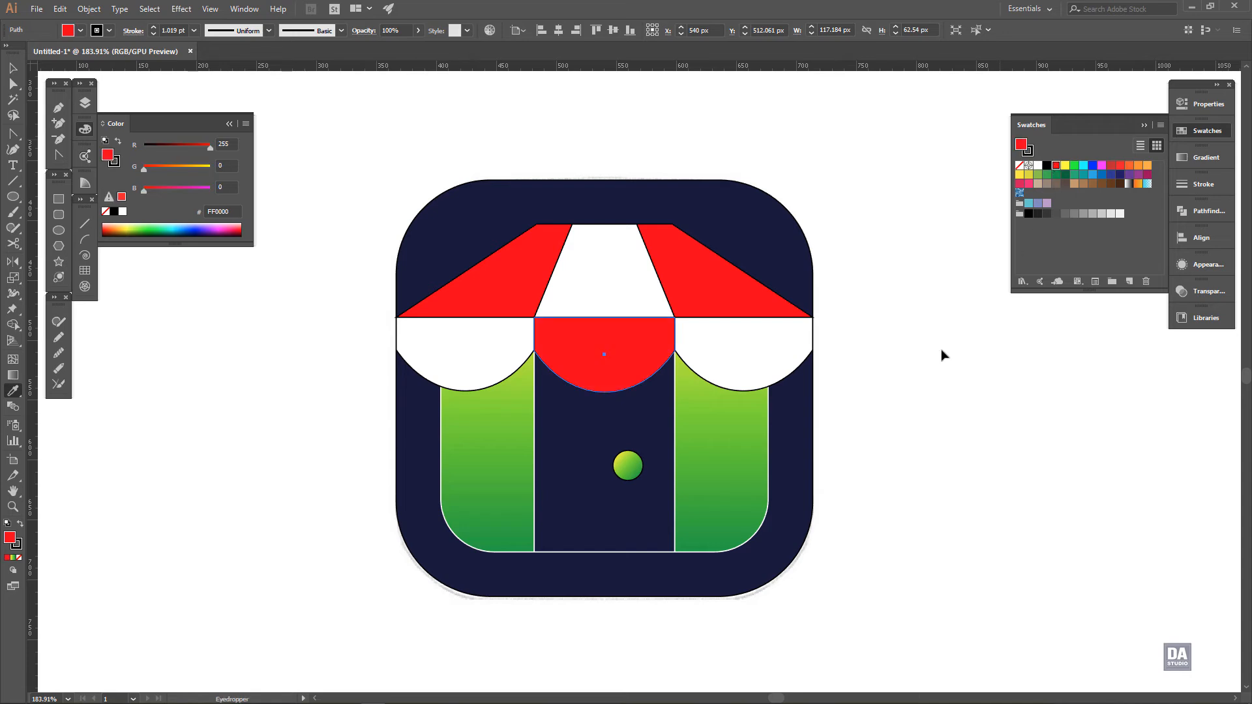
ctrl+click(942, 354)
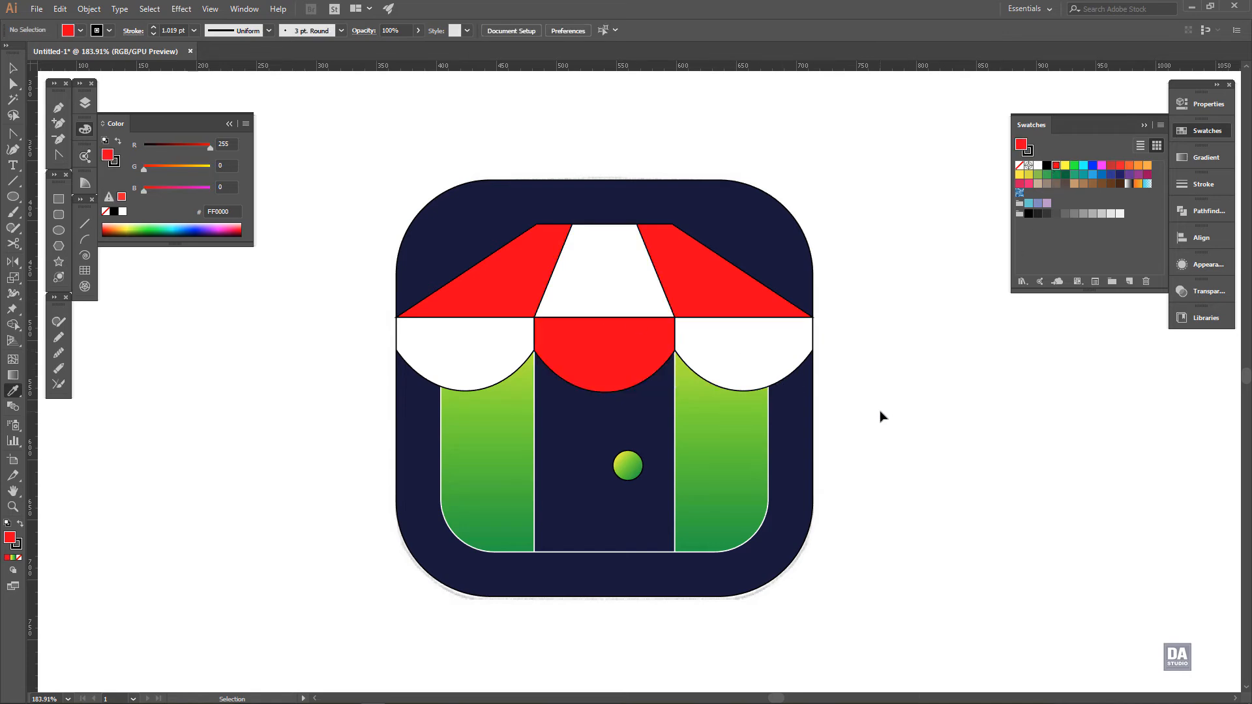
Group the three awning scallops together
ctrl+click(467, 358)
ctrl+shift+click(630, 381)
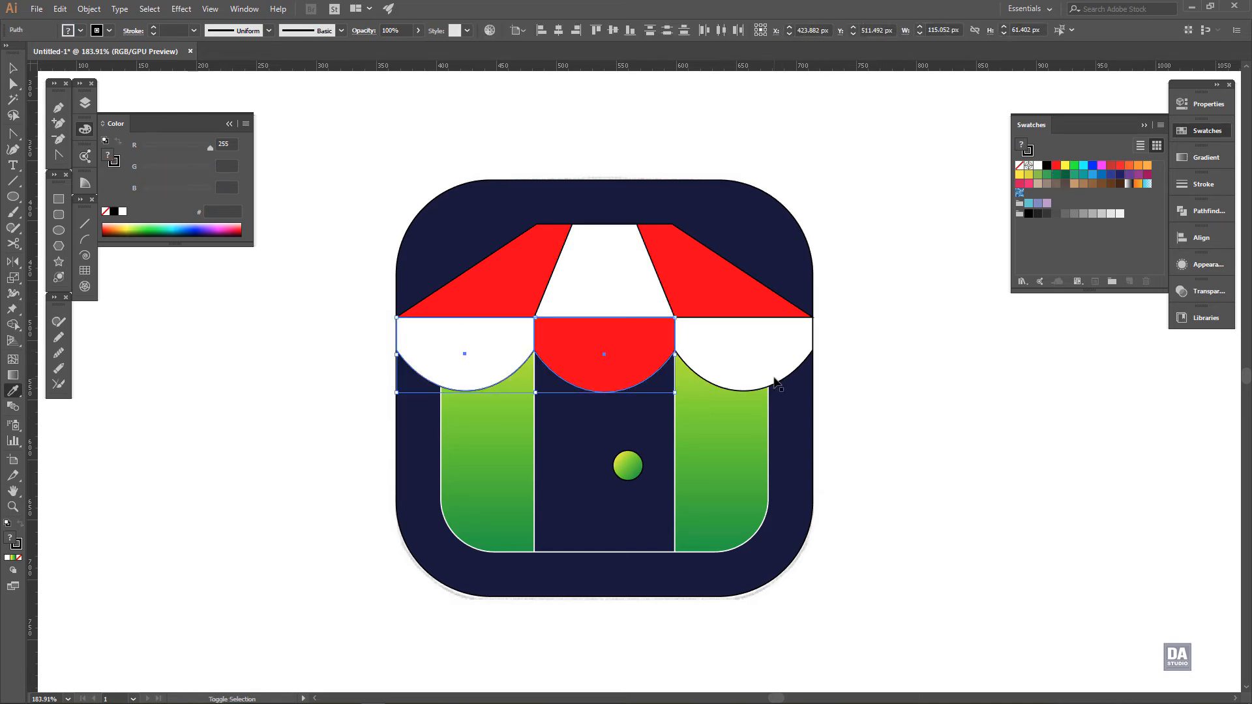
ctrl+shift+click(774, 378)
key(v)
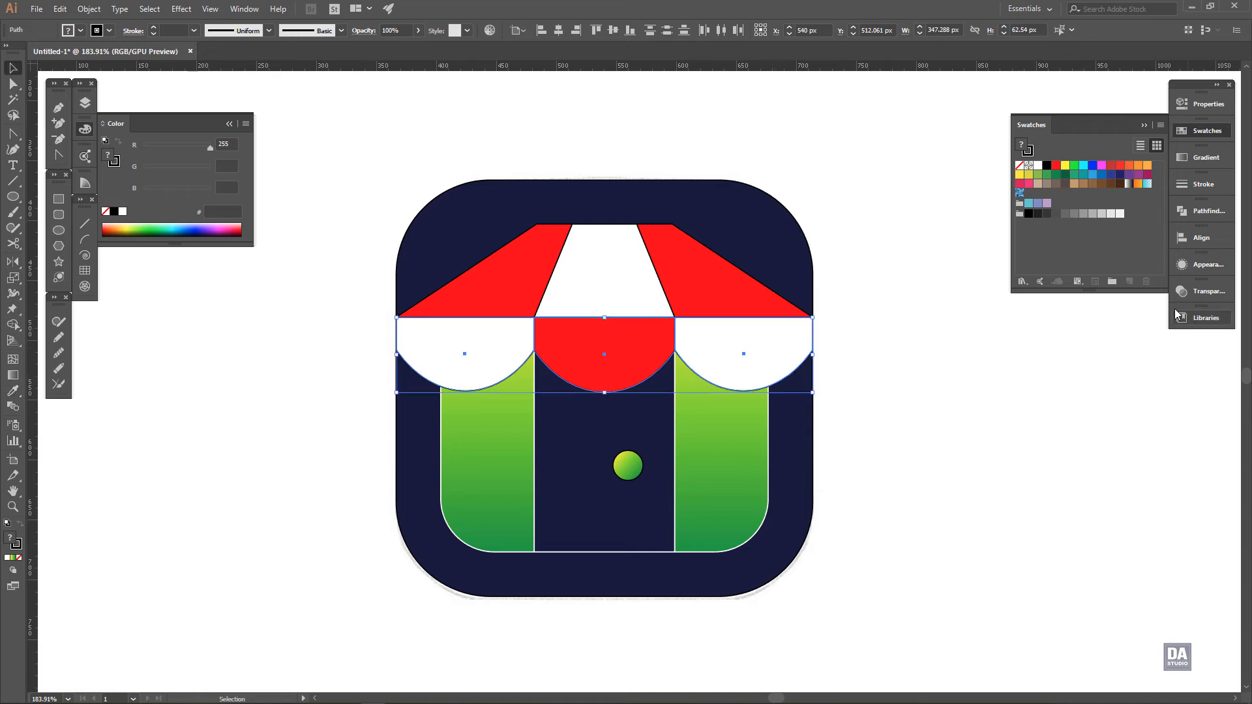
right_click(776, 354)
click(813, 433)
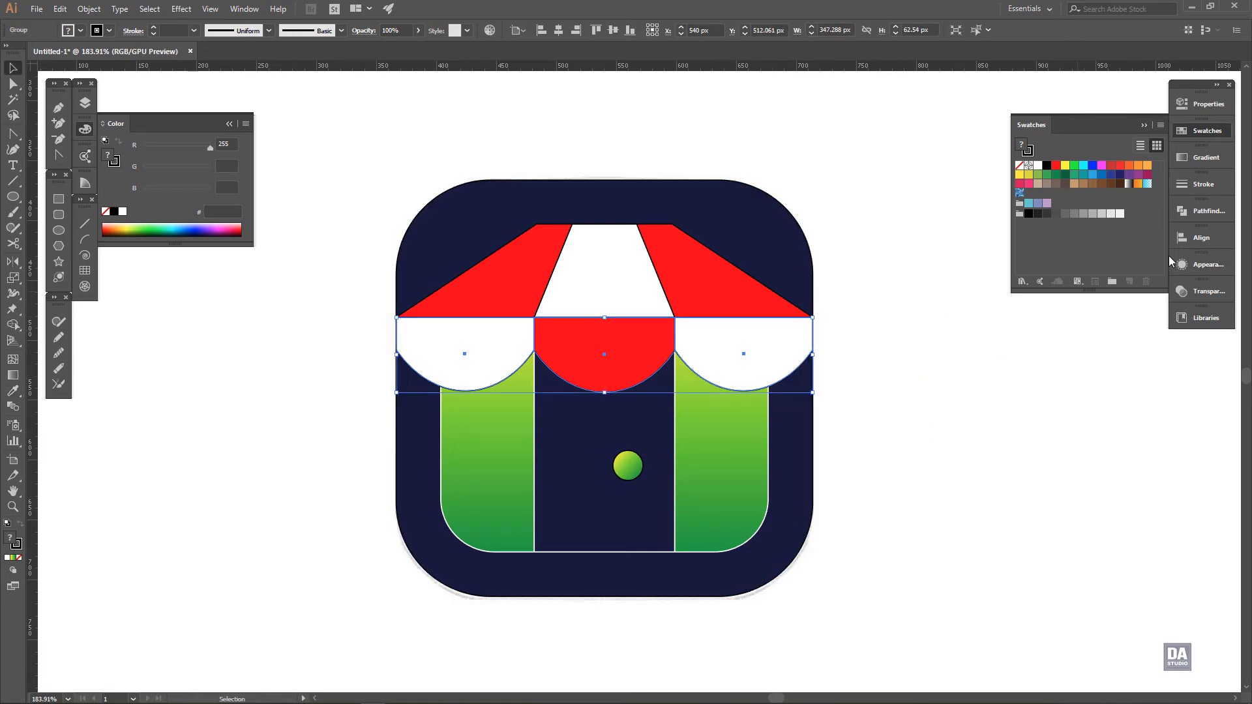
Add a Multiply Drop Shadow effect with 0 px blur to the scallop group and turn on its preview
click(1198, 267)
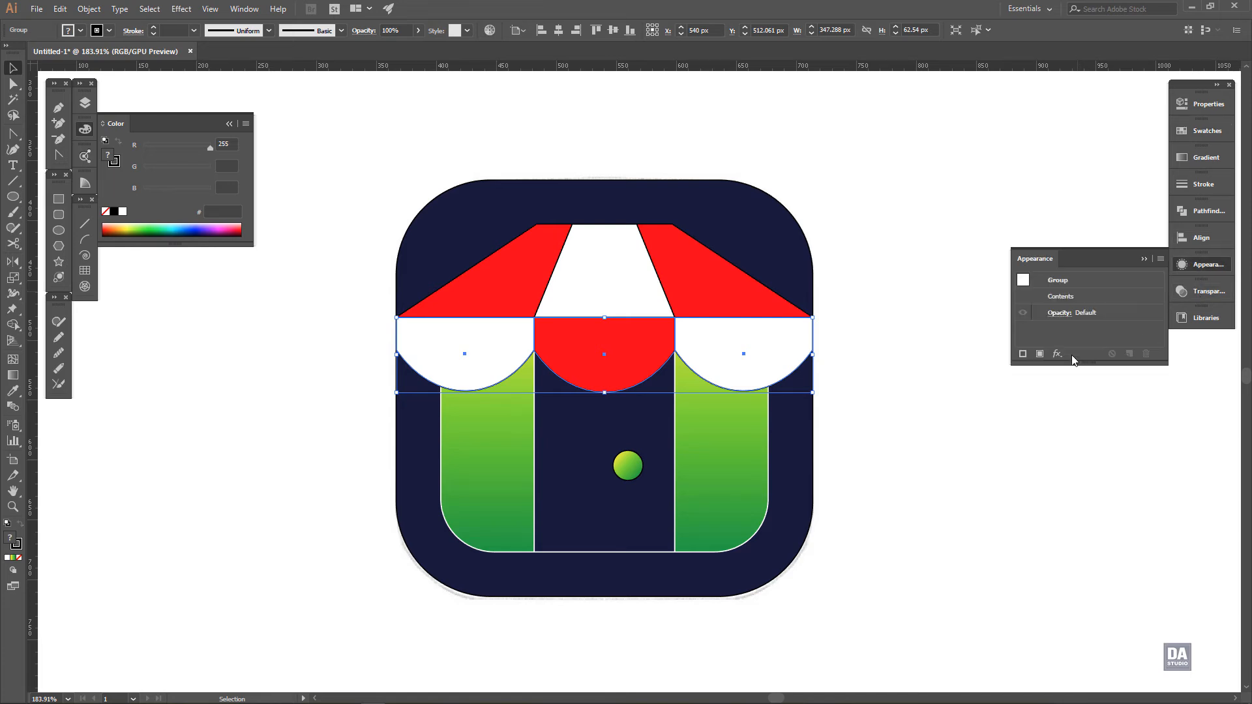
click(1057, 353)
mouse_move(1096, 486)
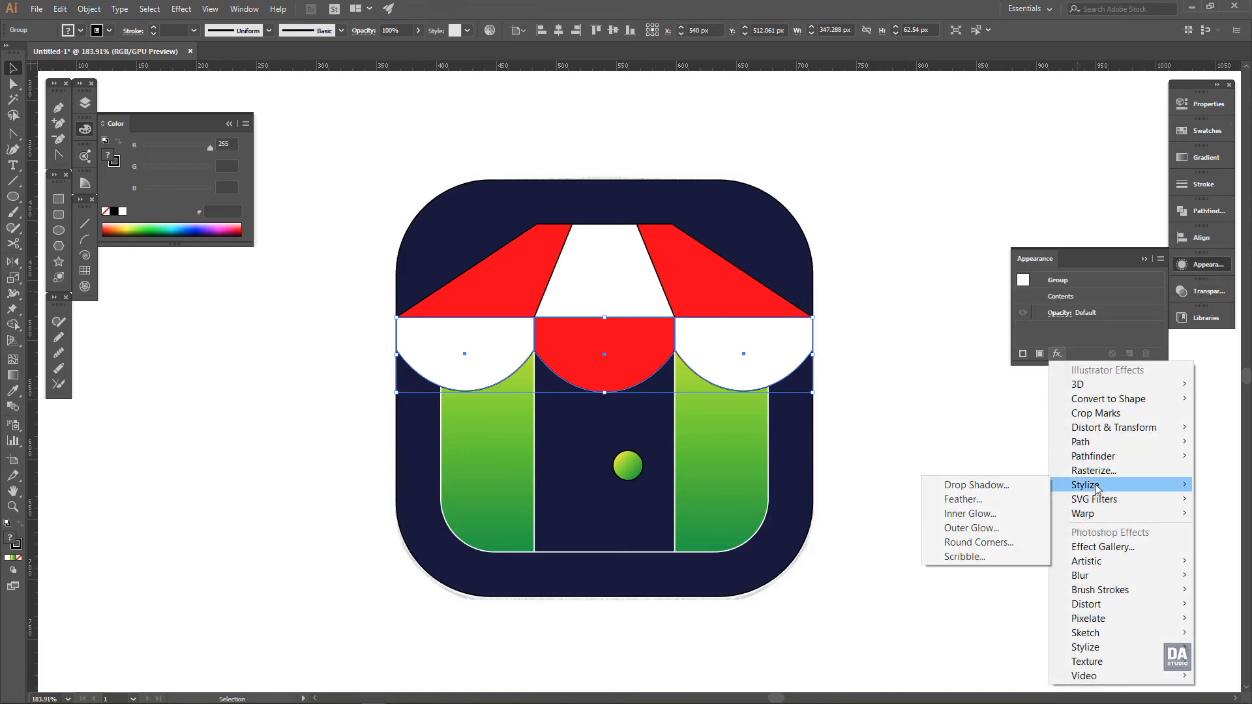
click(1022, 484)
click(906, 340)
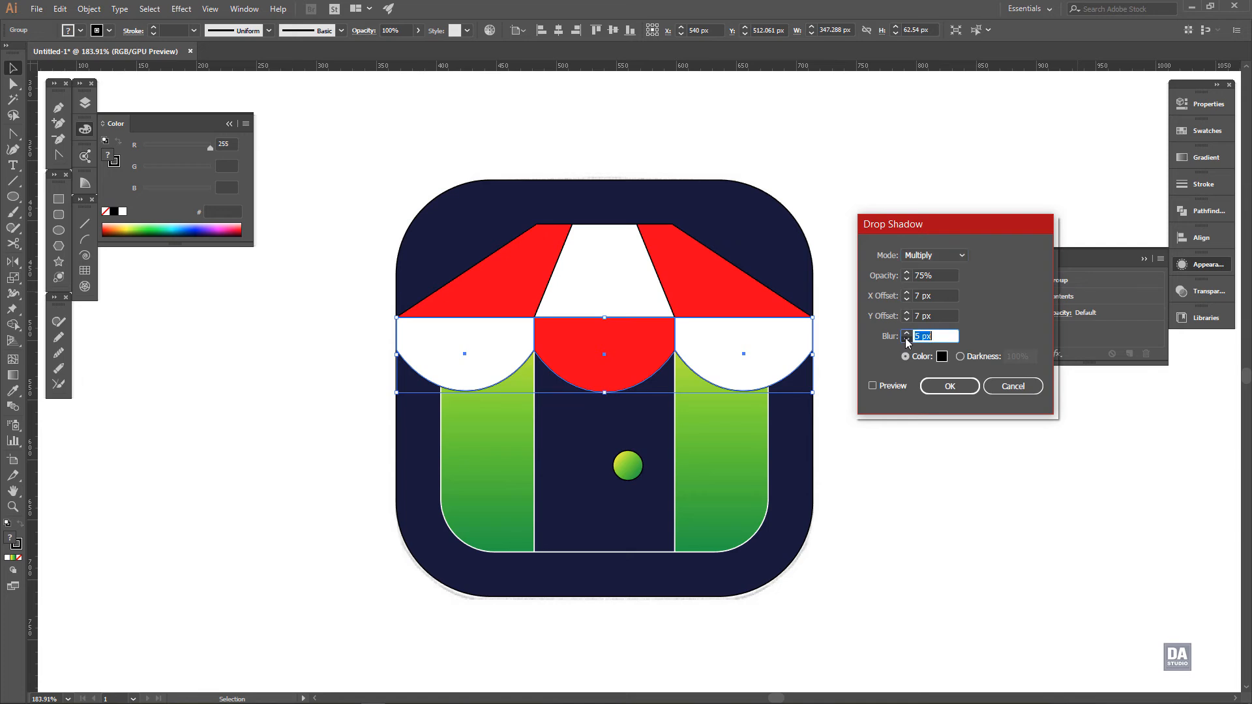
click(898, 388)
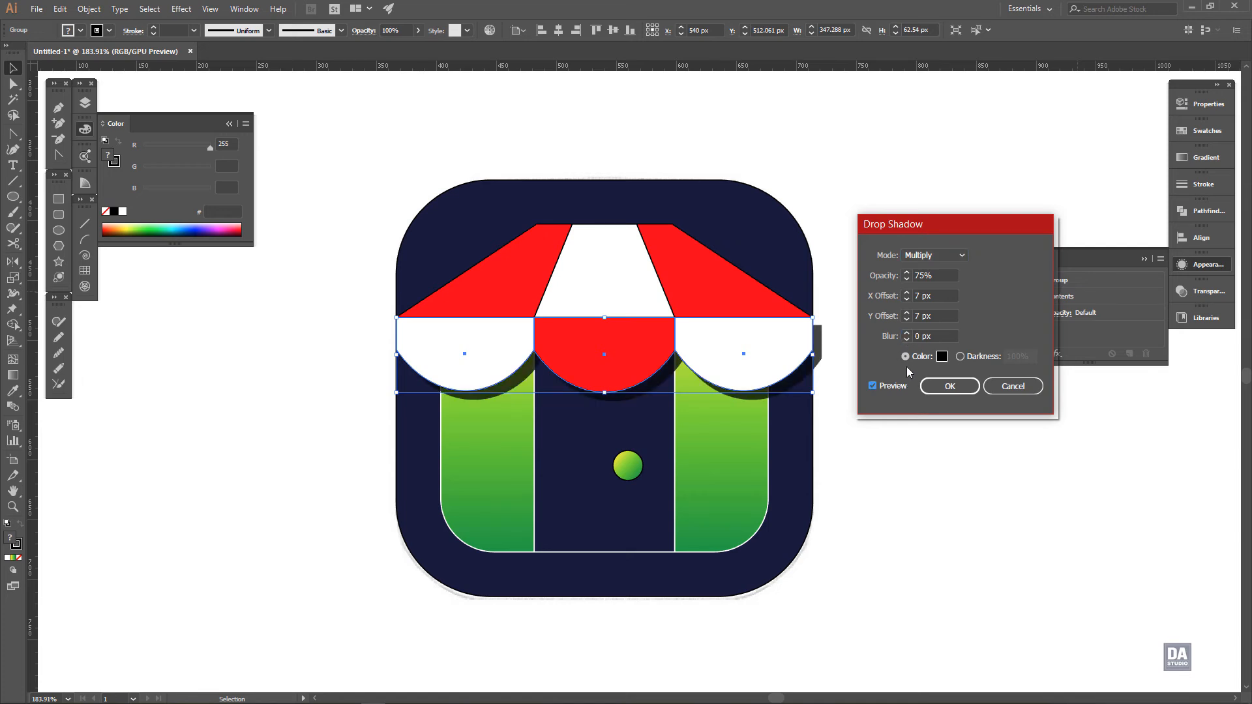
Set the drop shadow's X offset to 0 px and its Y offset to 14 px
click(906, 319)
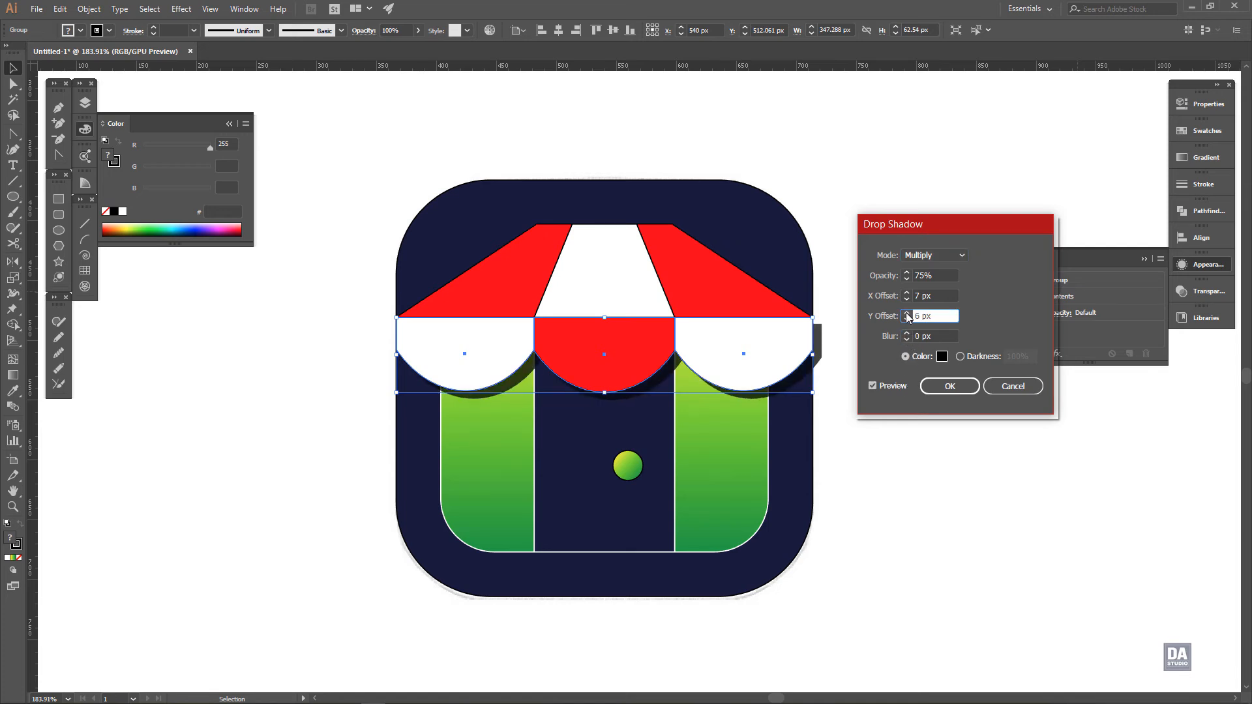
click(906, 314)
click(906, 313)
click(907, 300)
click(907, 300)
click(907, 300)
click(907, 300)
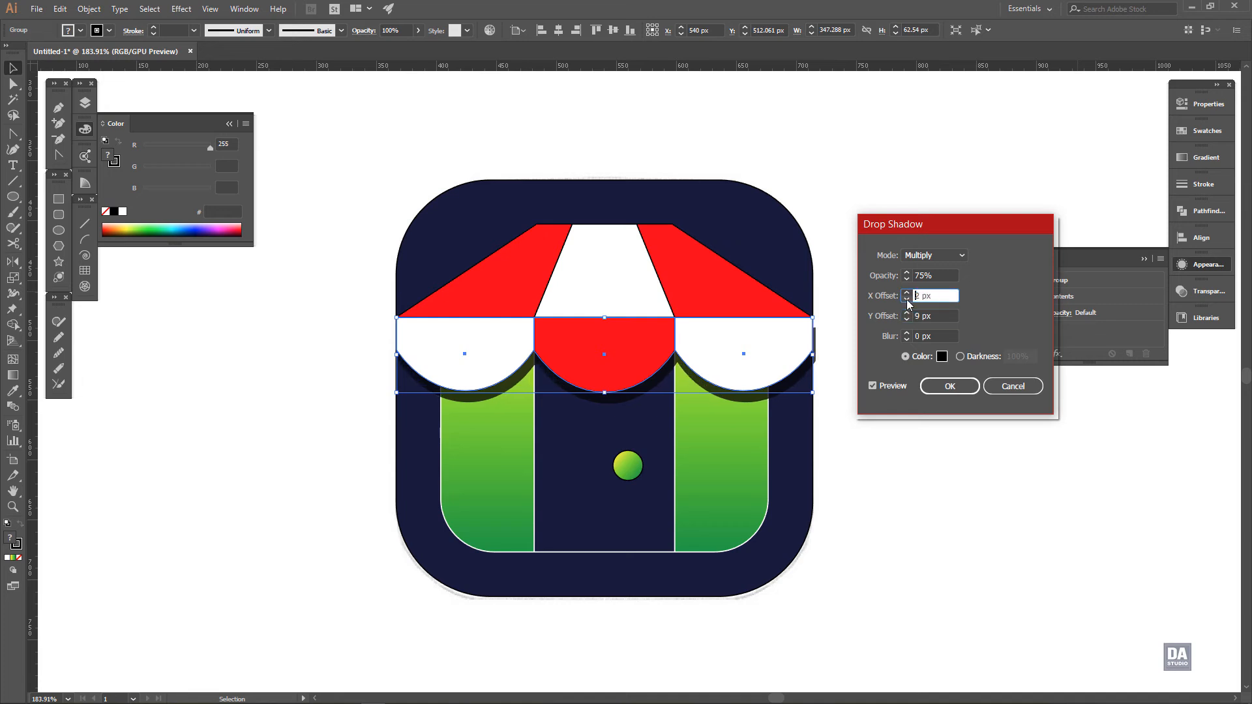
click(907, 300)
click(907, 300)
click(907, 300)
click(907, 319)
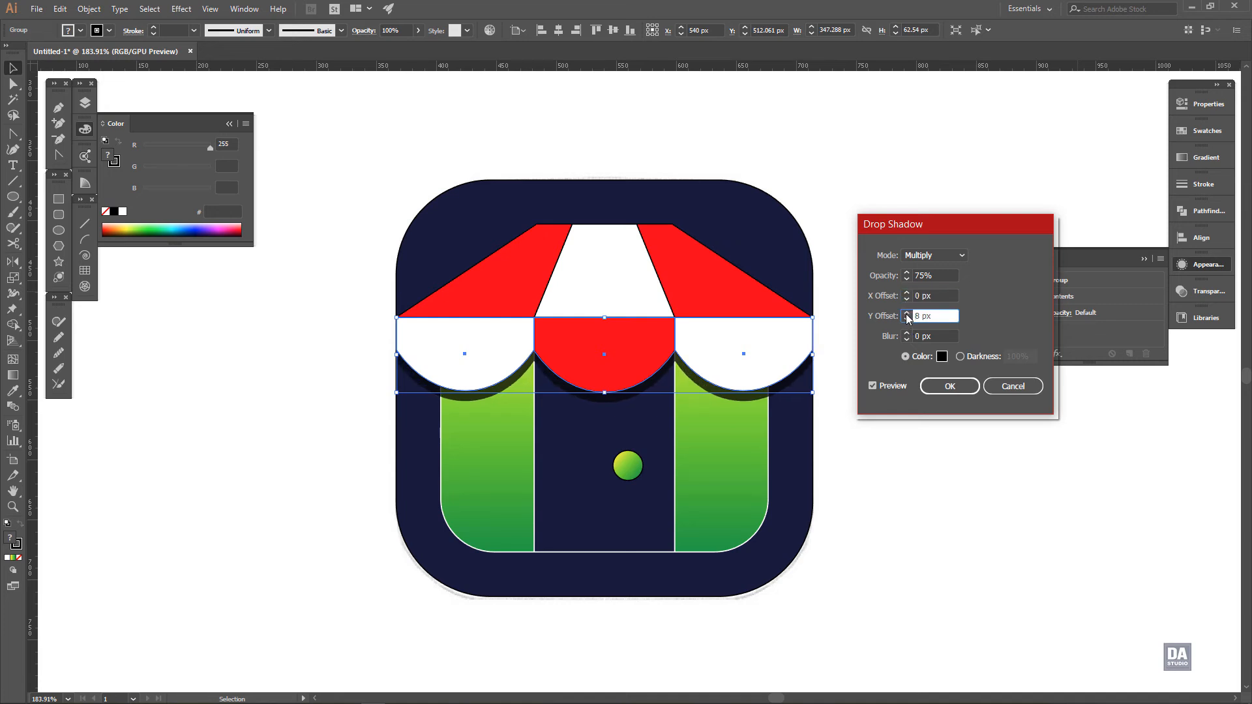
click(906, 313)
click(906, 313)
click(906, 313)
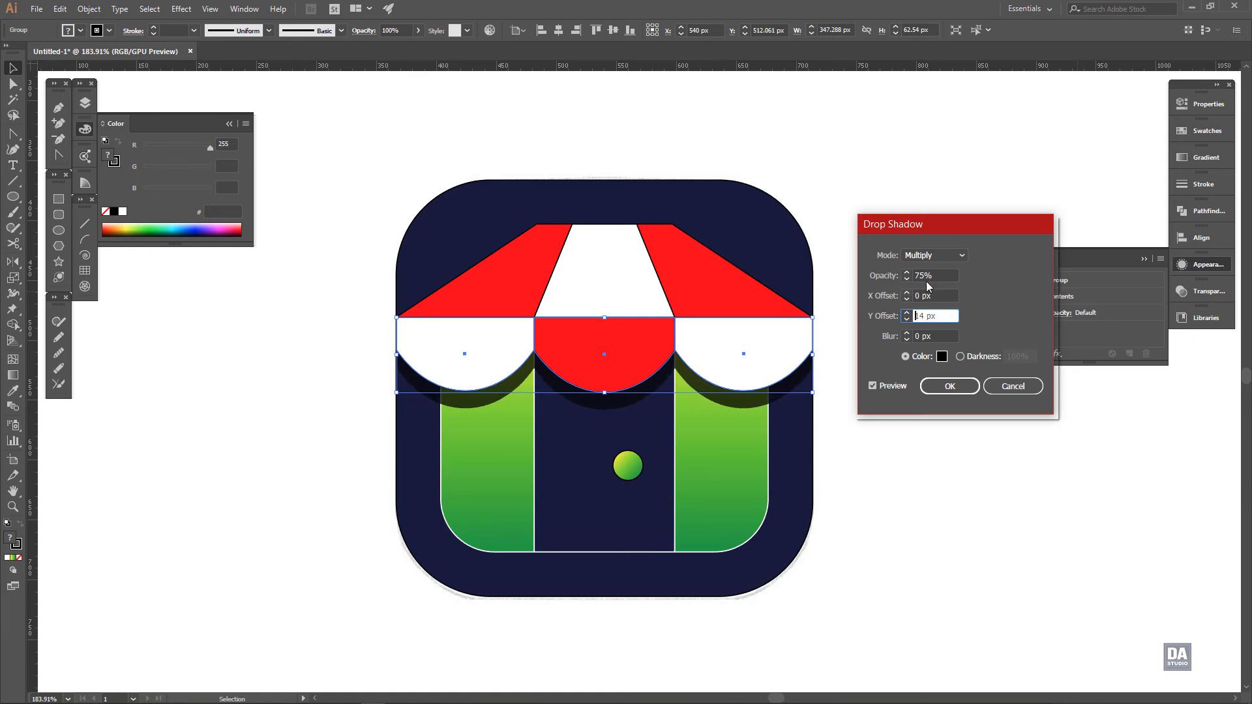
Set the drop shadow's opacity to 45% and apply the effect
drag(921, 276, 911, 276)
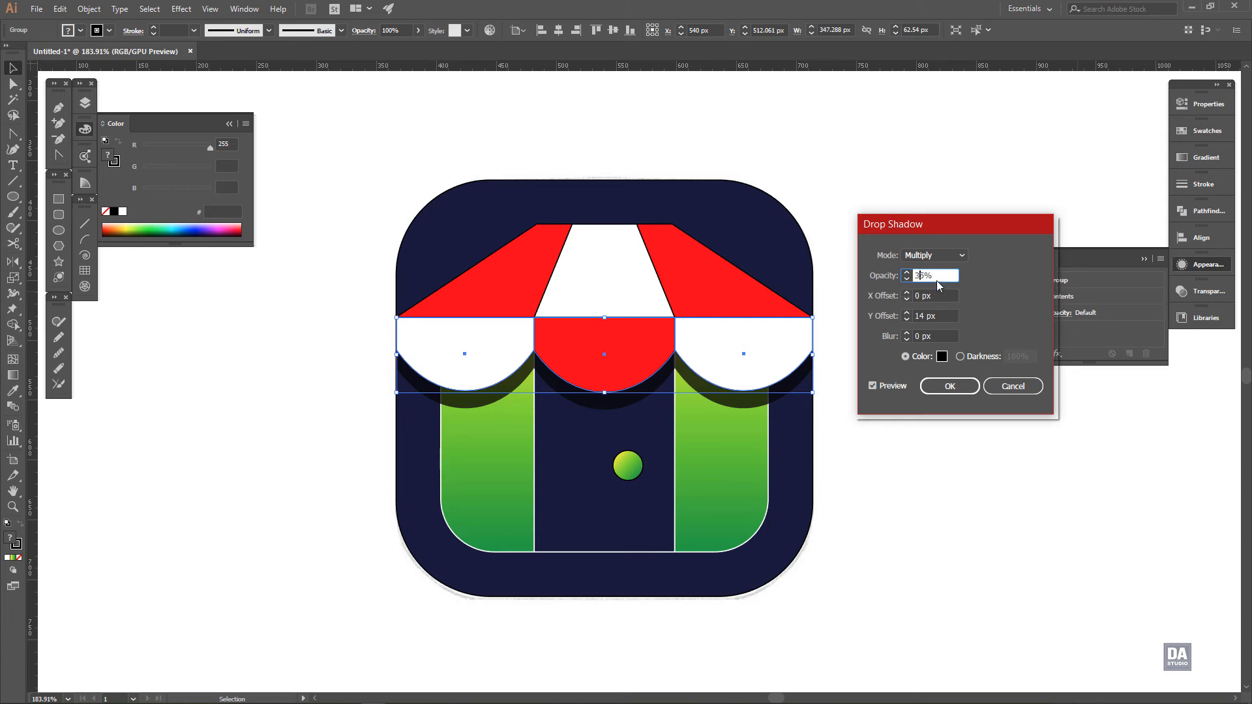
drag(914, 276, 911, 283)
text(4)
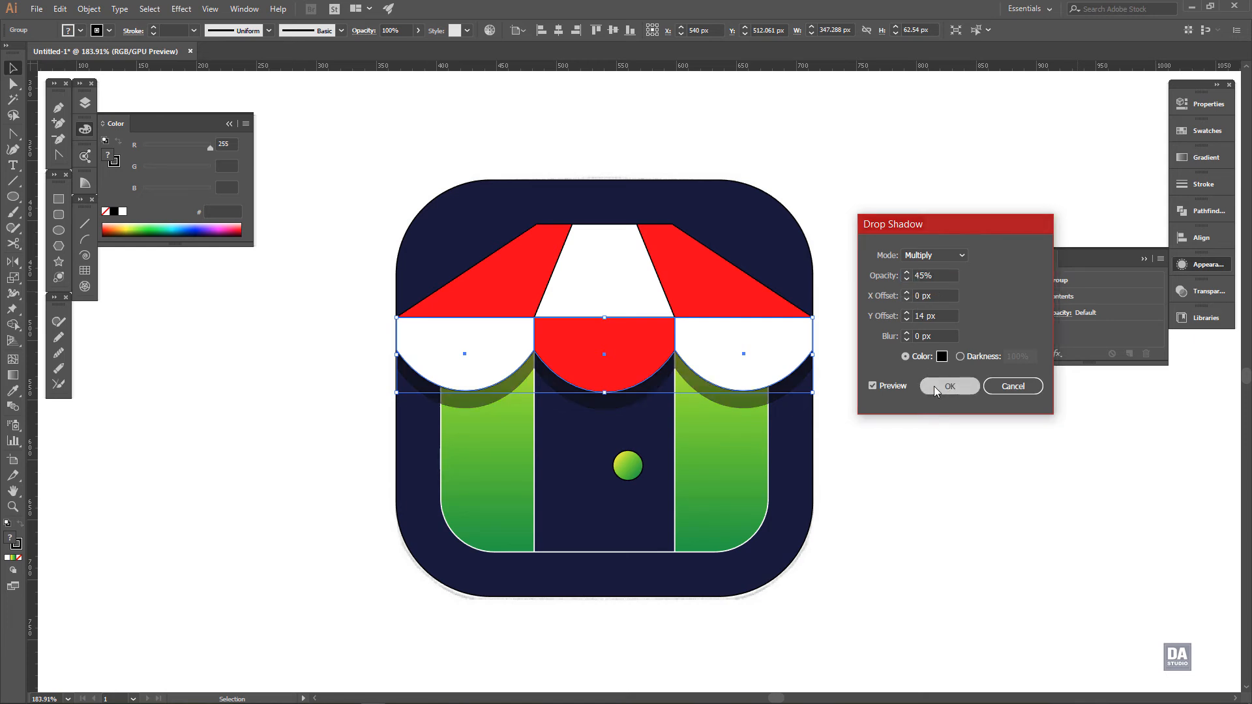
click(935, 386)
click(900, 433)
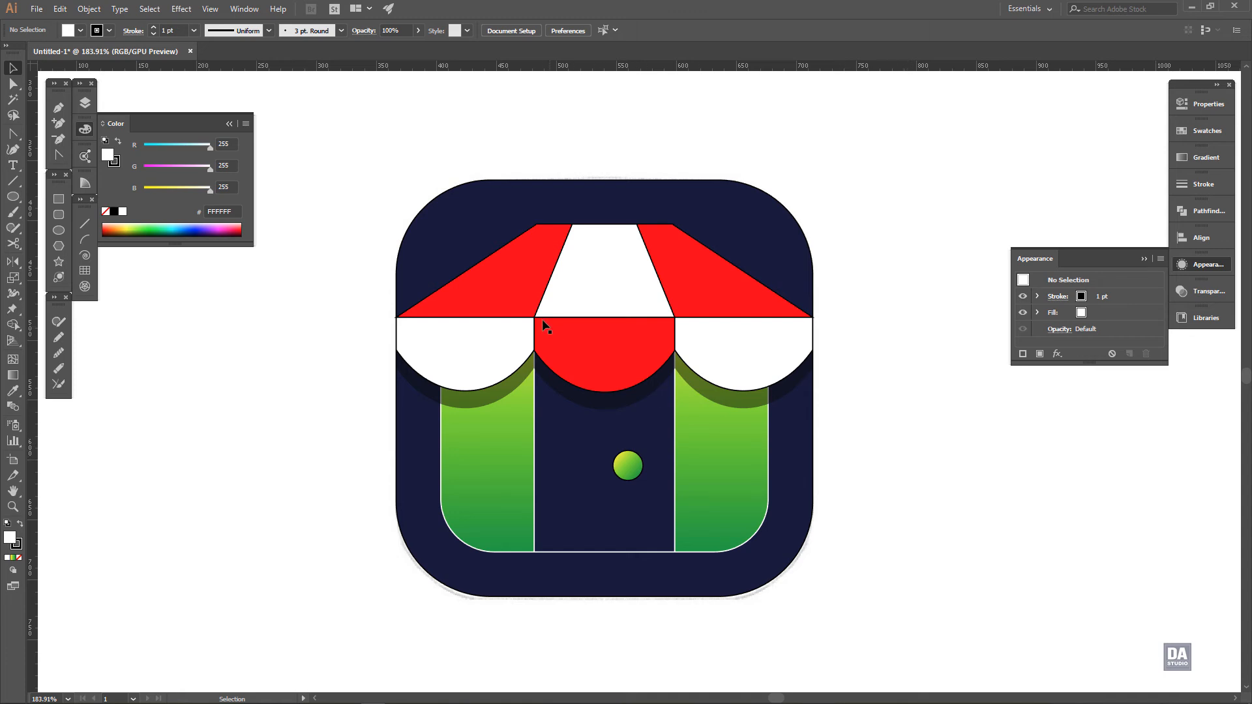
Extend the shop body's vertical gradient downward so that it ends below the outer frame
key(ctrl+space)
drag(714, 370, 640, 328)
drag(744, 447, 753, 439)
click(731, 444)
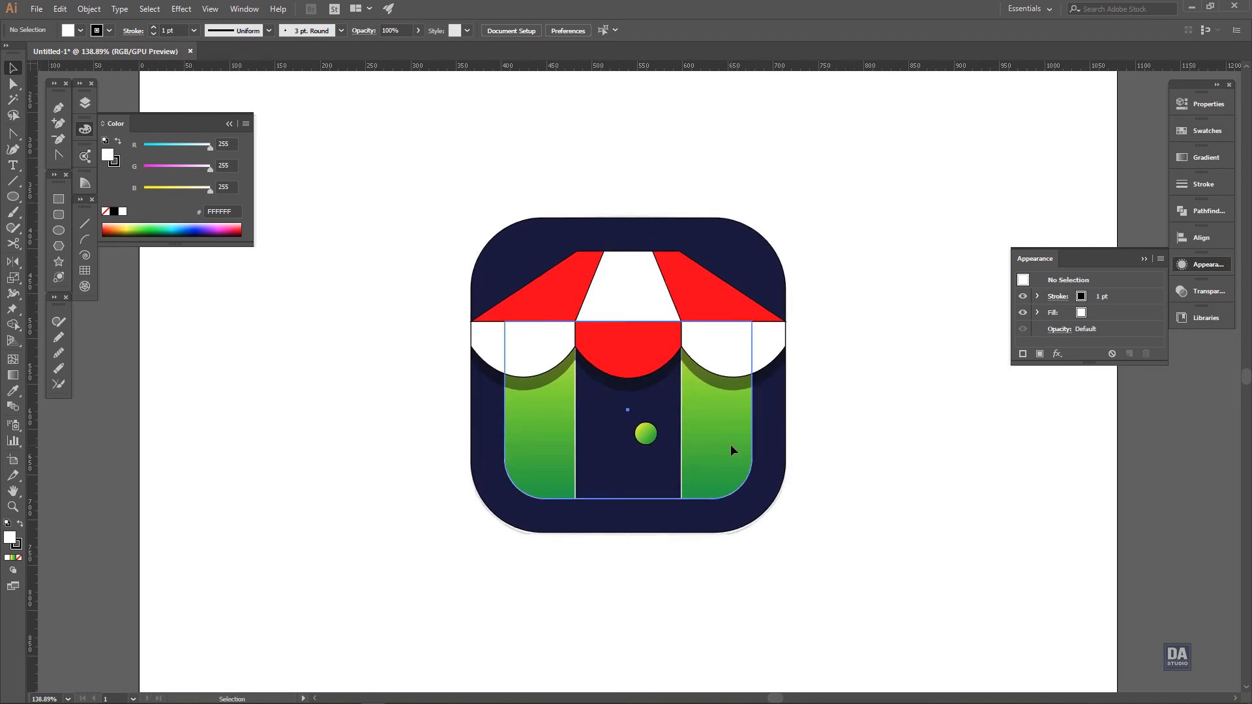
click(12, 375)
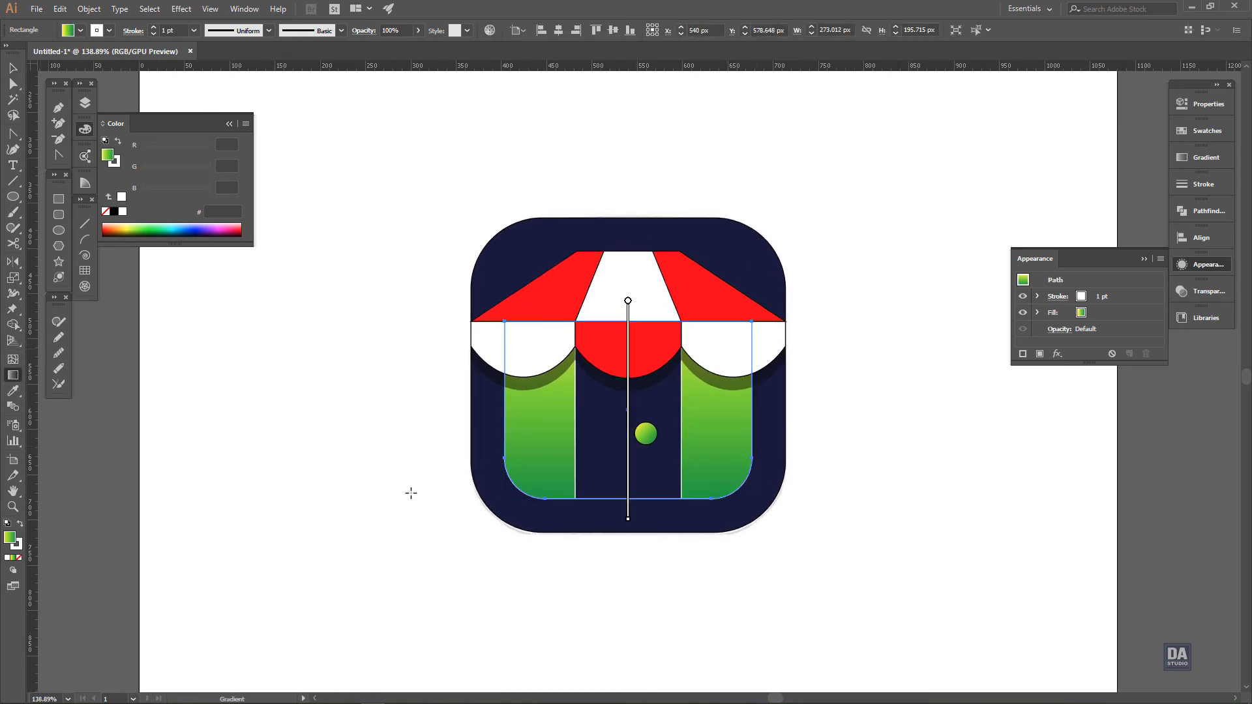
drag(628, 520, 626, 553)
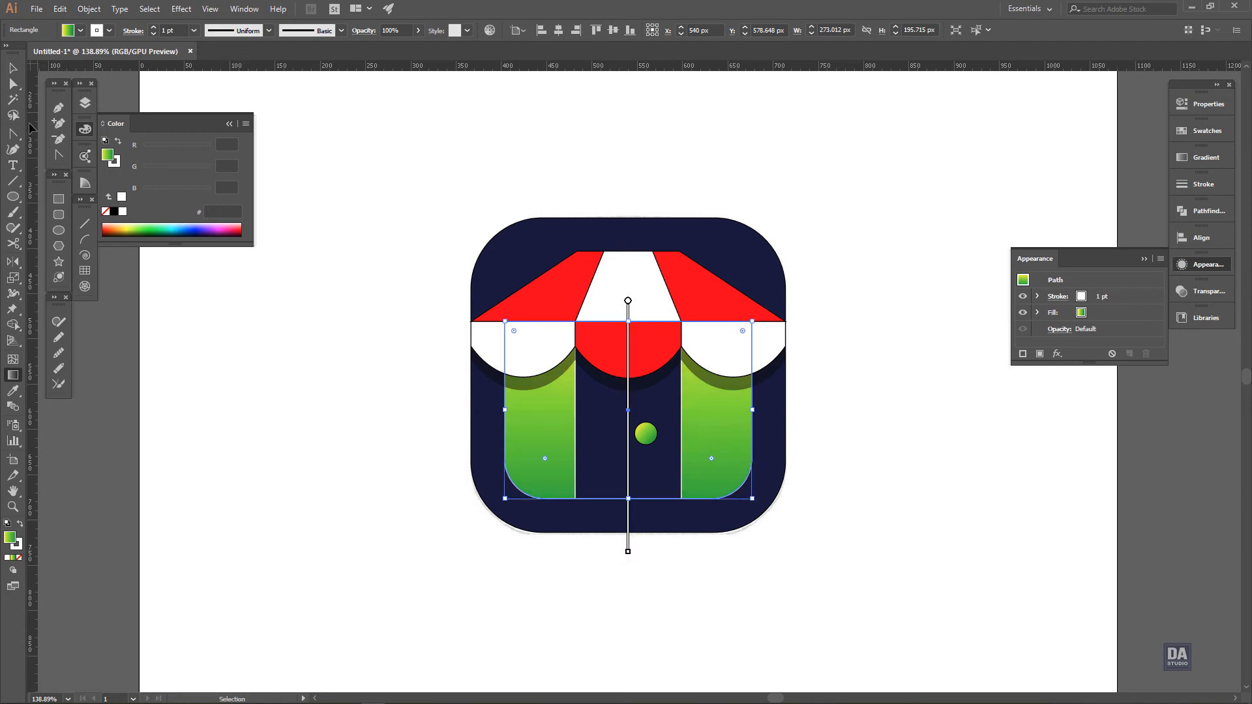
click(13, 69)
click(349, 375)
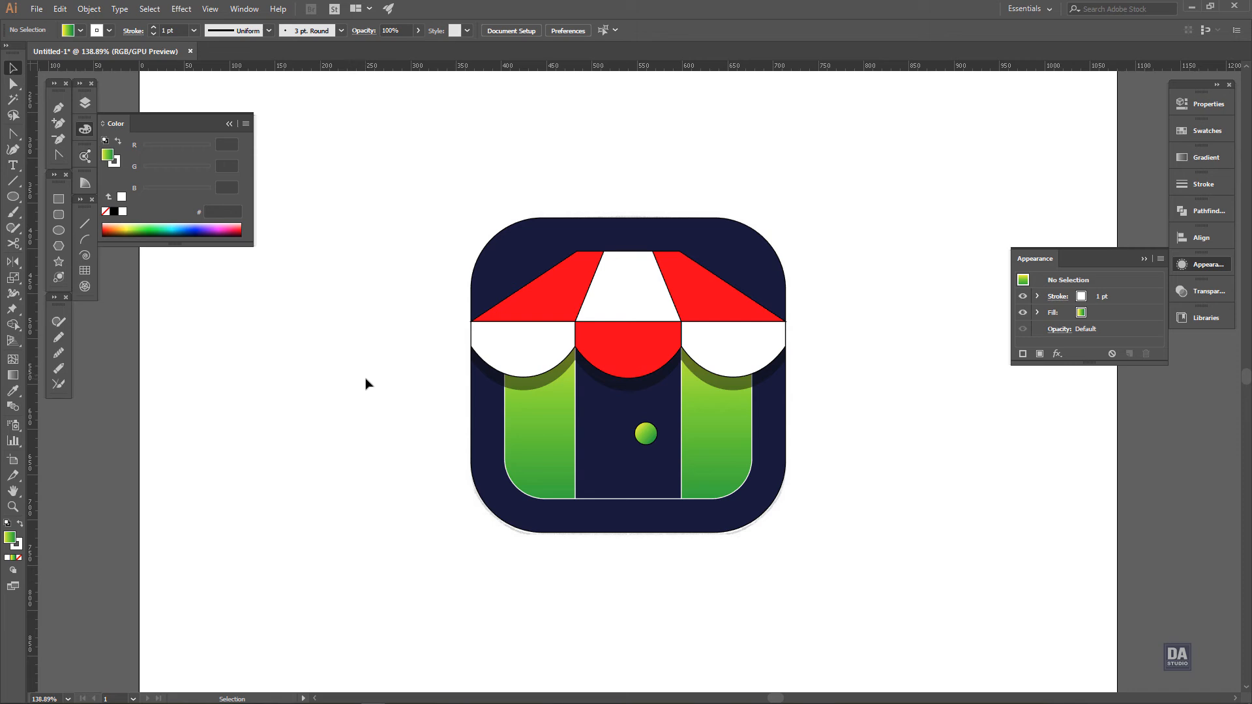
Open the scallop group for editing and change the outlines of all three scallops to white
click(503, 355)
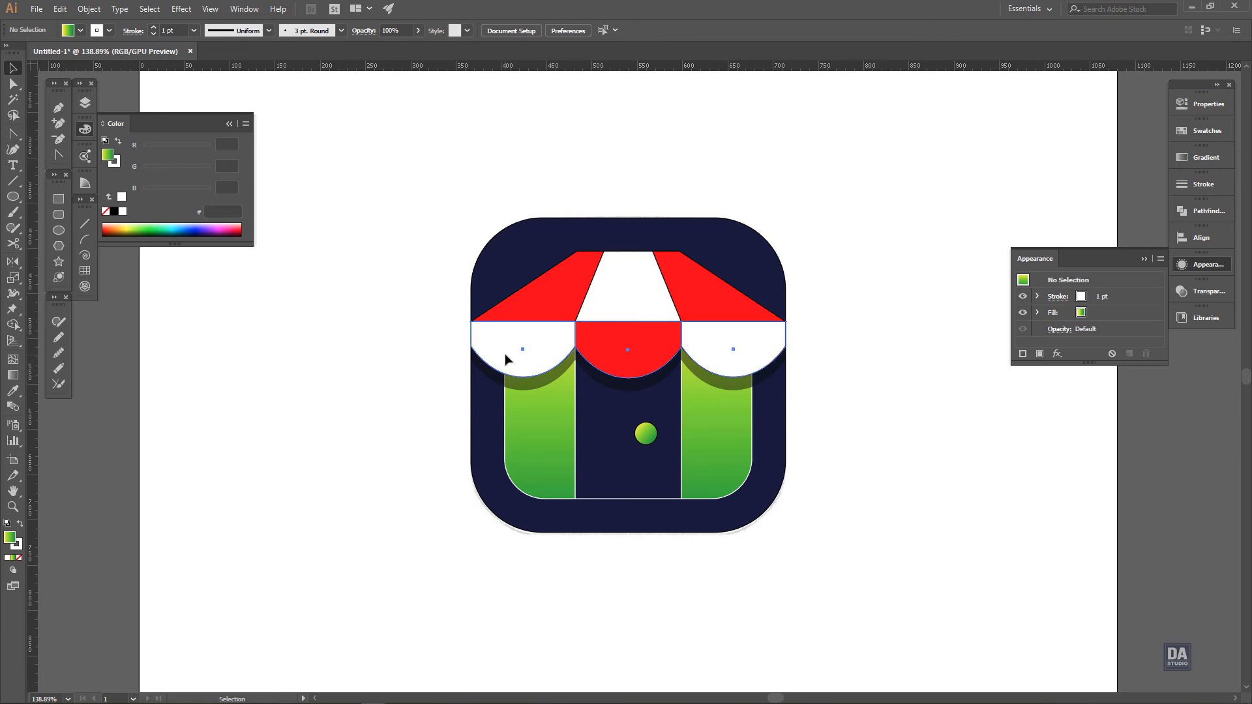
double_click(629, 352)
shift+click(554, 355)
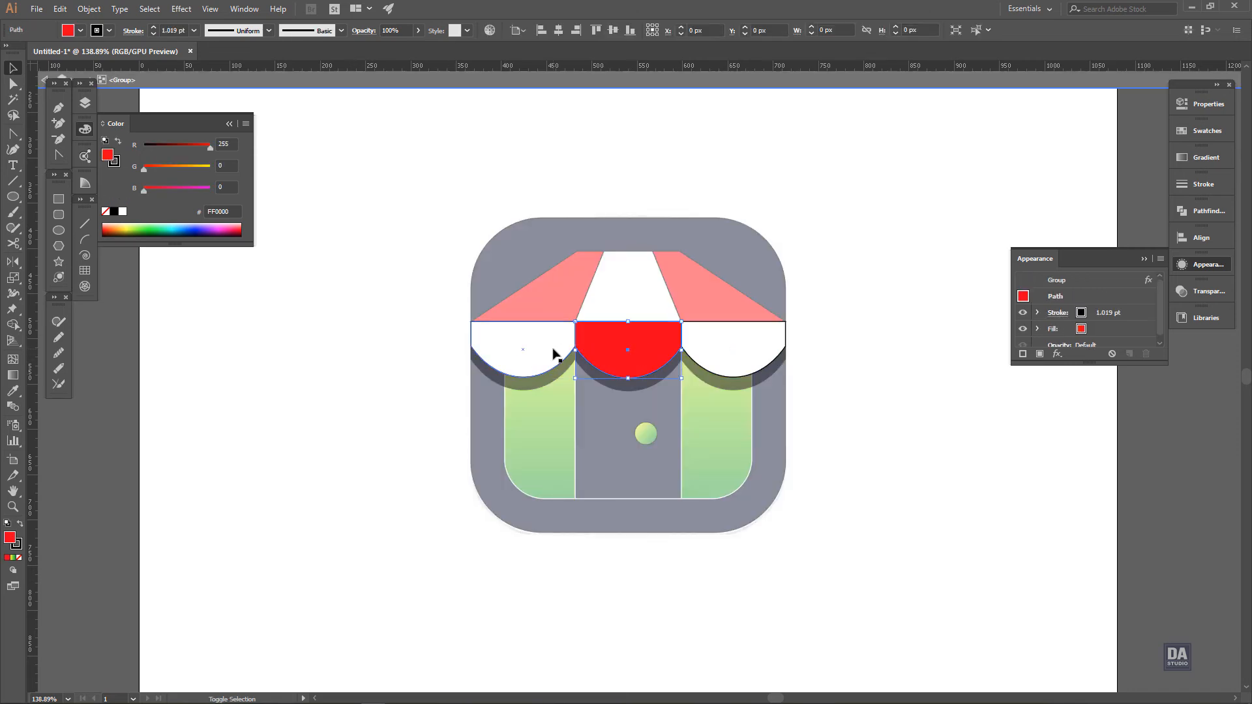
shift+click(725, 355)
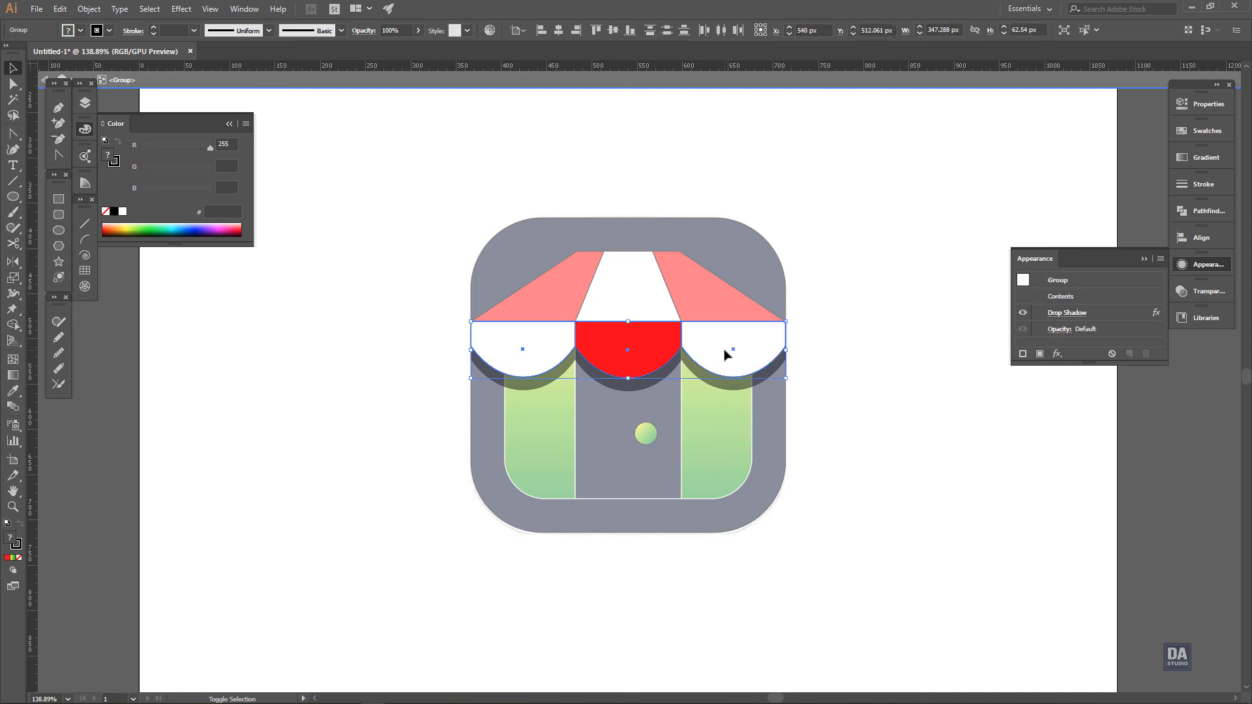
click(1205, 131)
click(1038, 166)
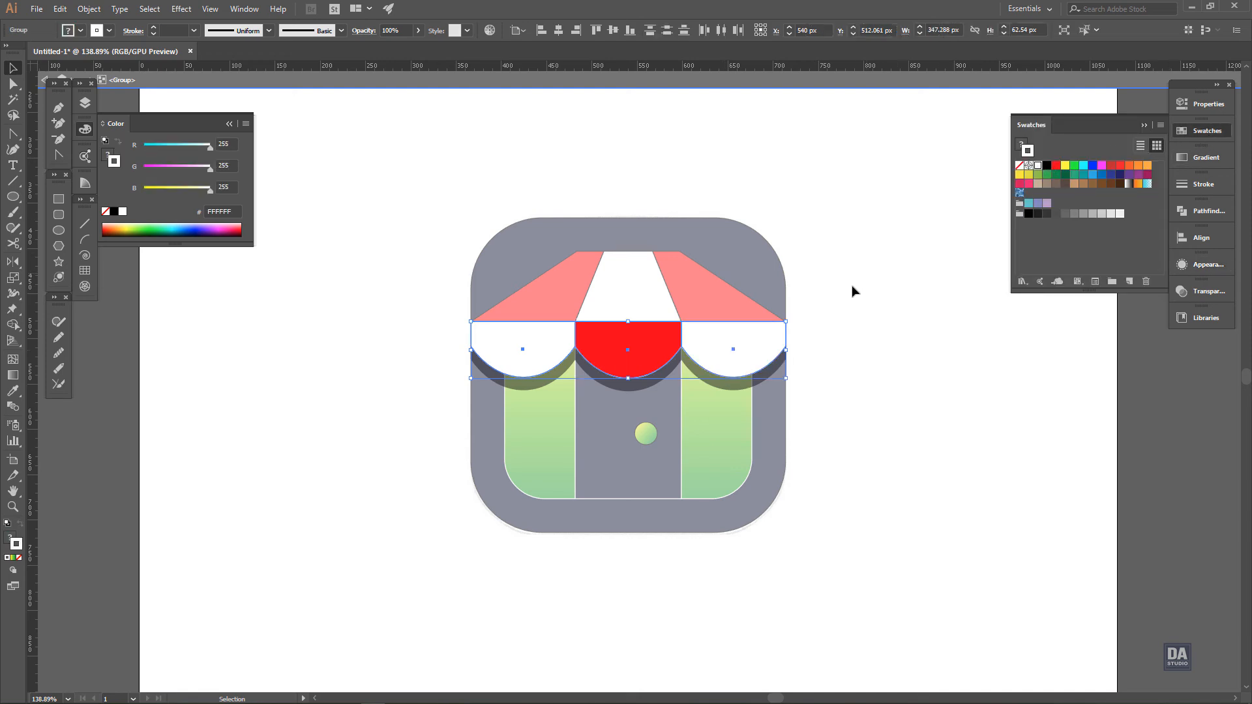
Exit the scallop group and change the outlines of both awning roof shapes to white
double_click(715, 302)
click(715, 302)
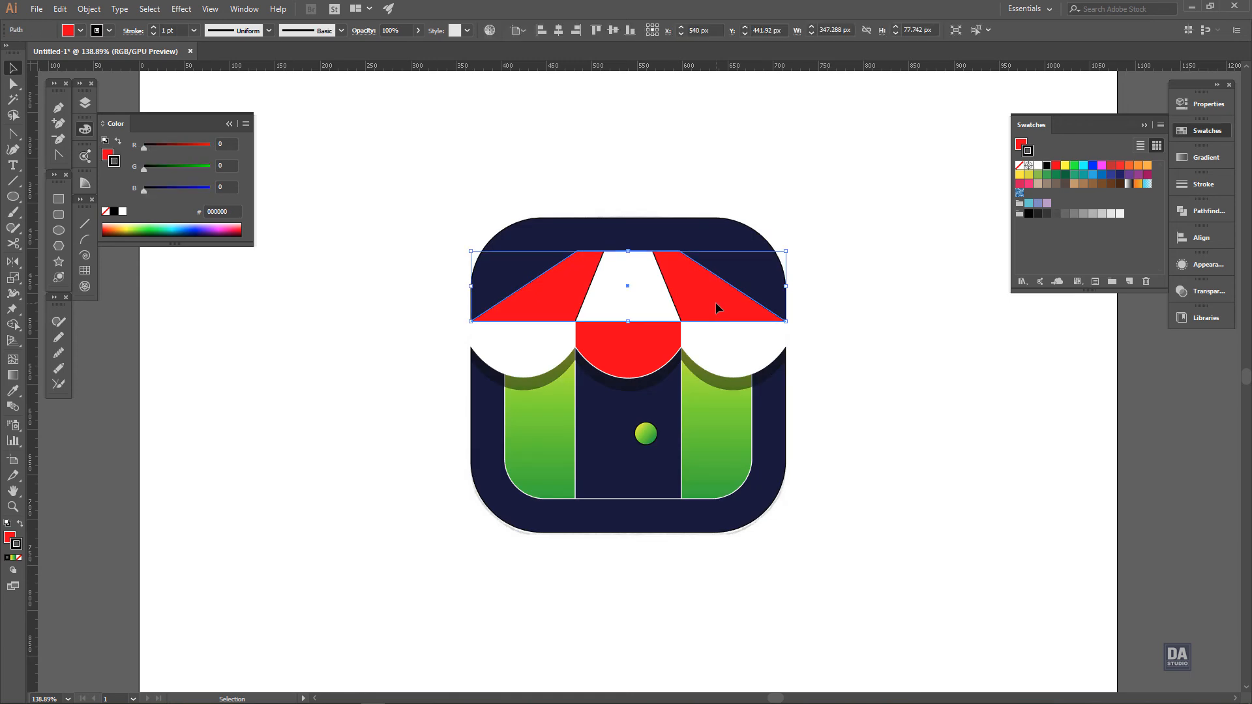
shift+click(659, 309)
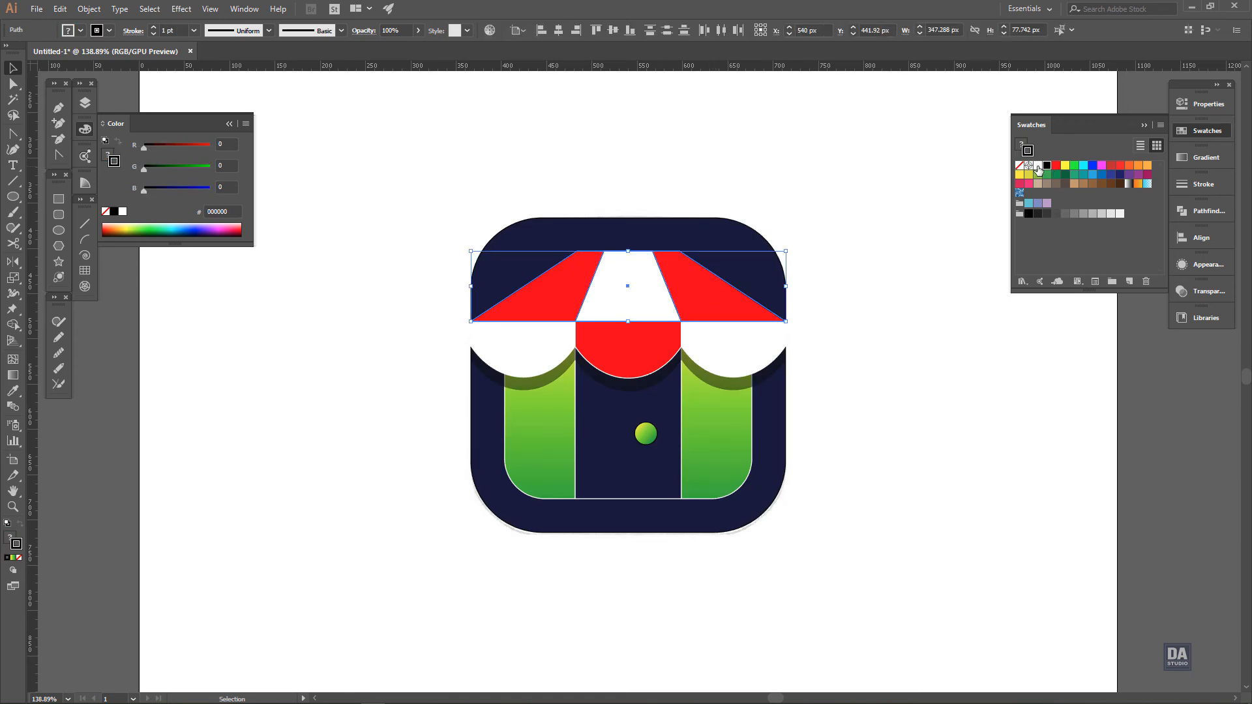
click(878, 322)
drag(790, 379, 790, 345)
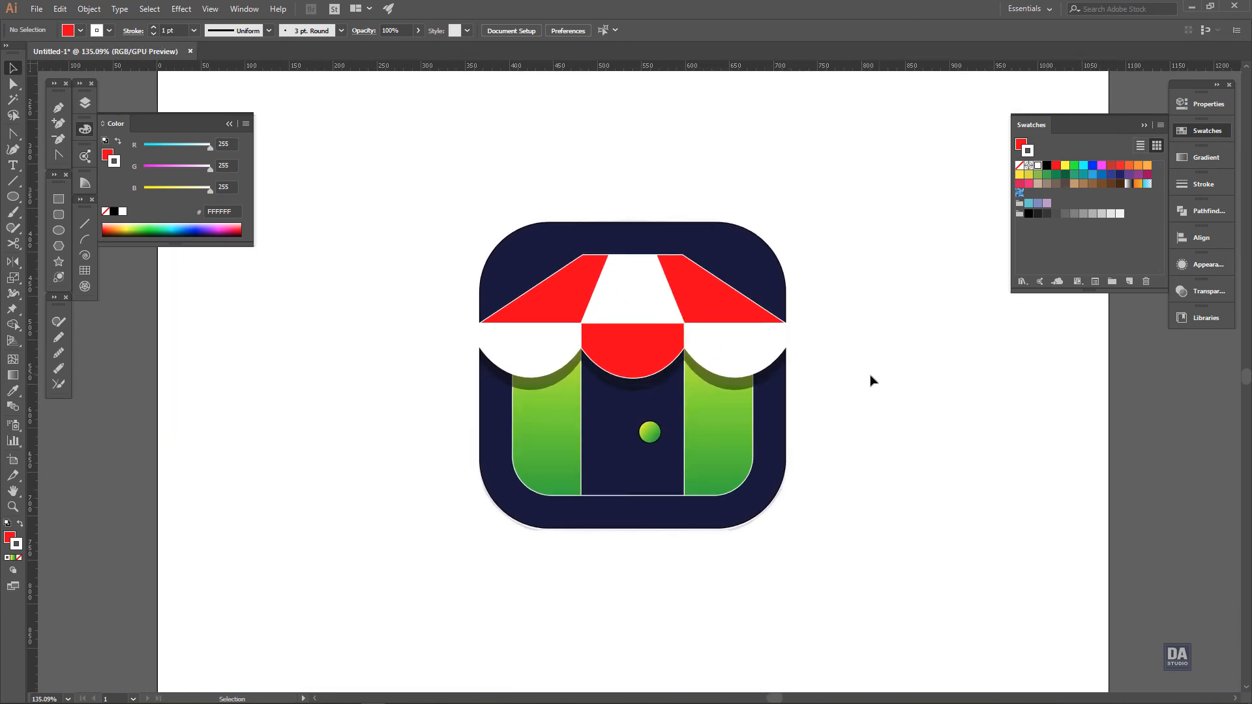
Draw a rectangle about 117 px wide and 347 px tall, centred on the door and spanning the outer frame's full height
click(64, 200)
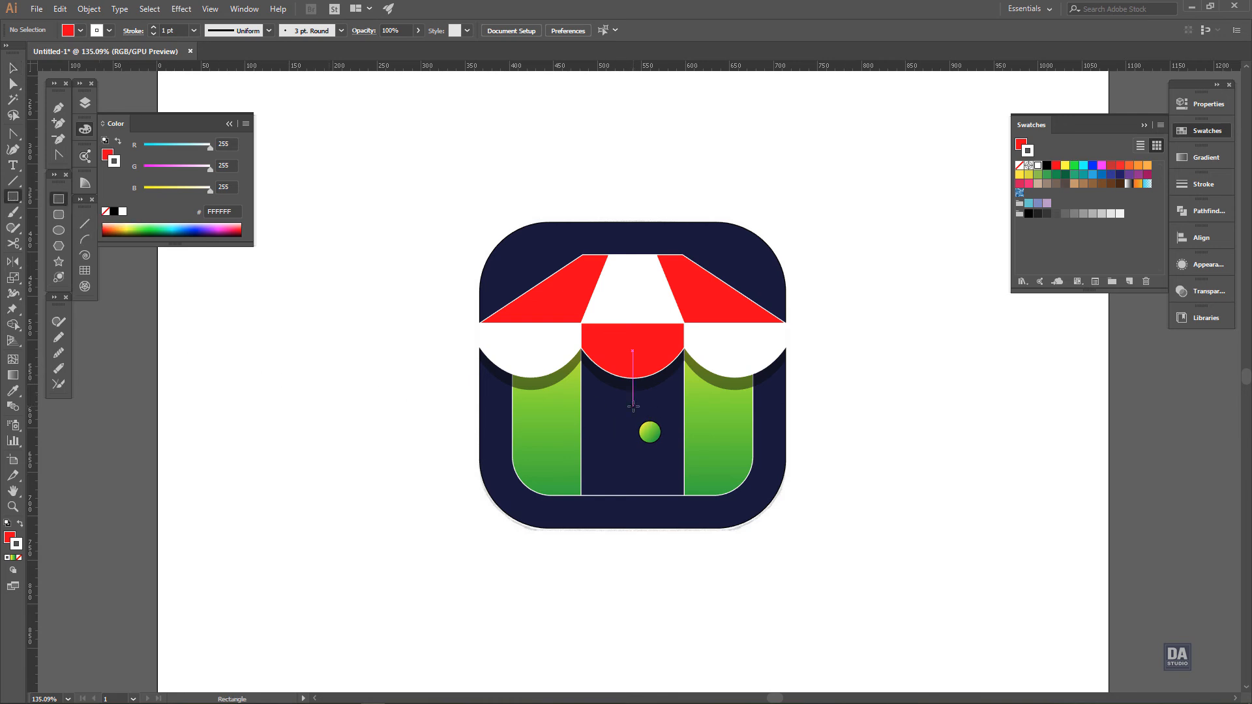
mouse_move(633, 406)
mouse_down()
mouse_move(662, 432)
mouse_move(685, 528)
mouse_up()
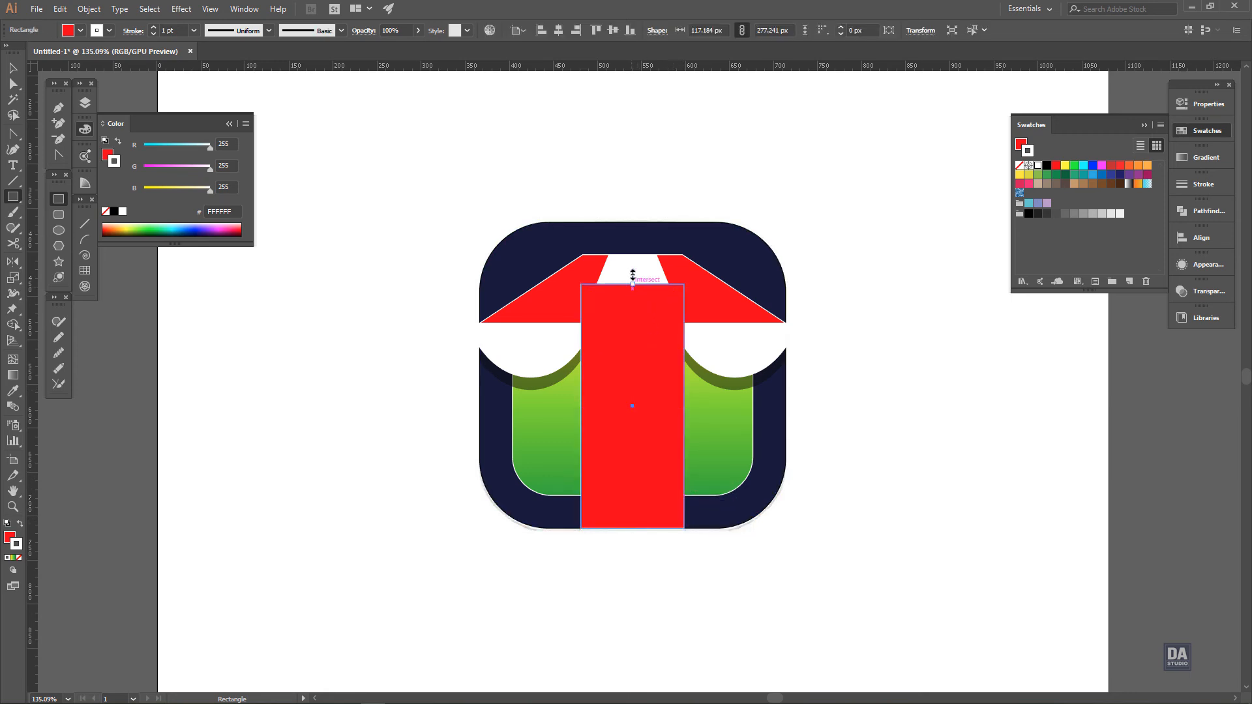
drag(635, 273, 636, 221)
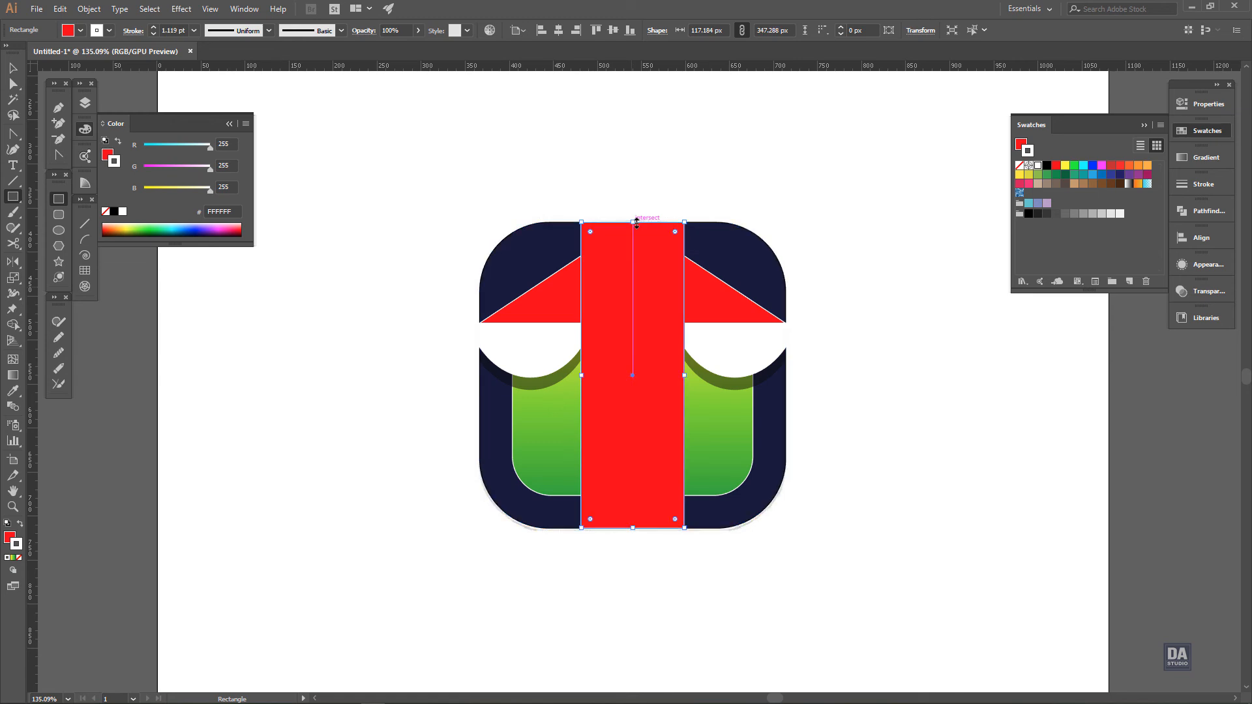
Send the new tall rectangle backward in the stacking order until it sits directly above the outer navy frame
key(v)
click(83, 106)
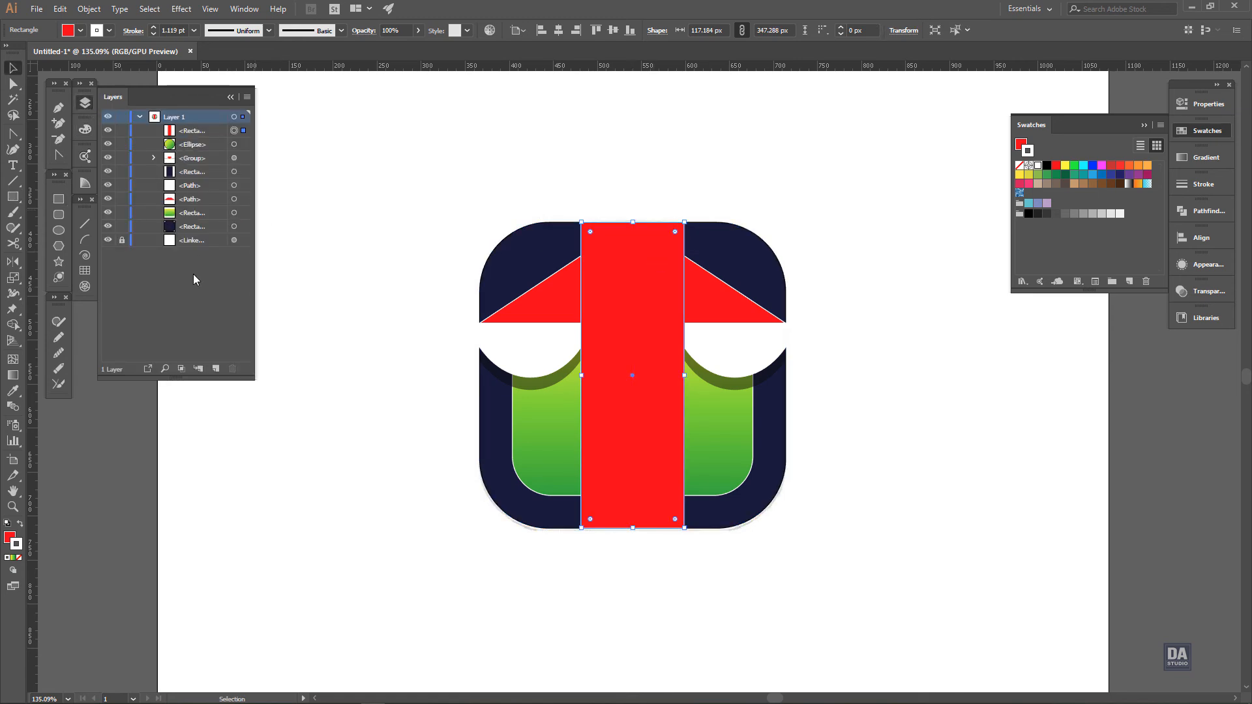
key(ctrl+bracketleft)
key(ctrl+bracketleft)
key(ctrl+bracketleft)
key(ctrl+bracketleft)
key(ctrl+bracketleft)
key(ctrl+bracketleft)
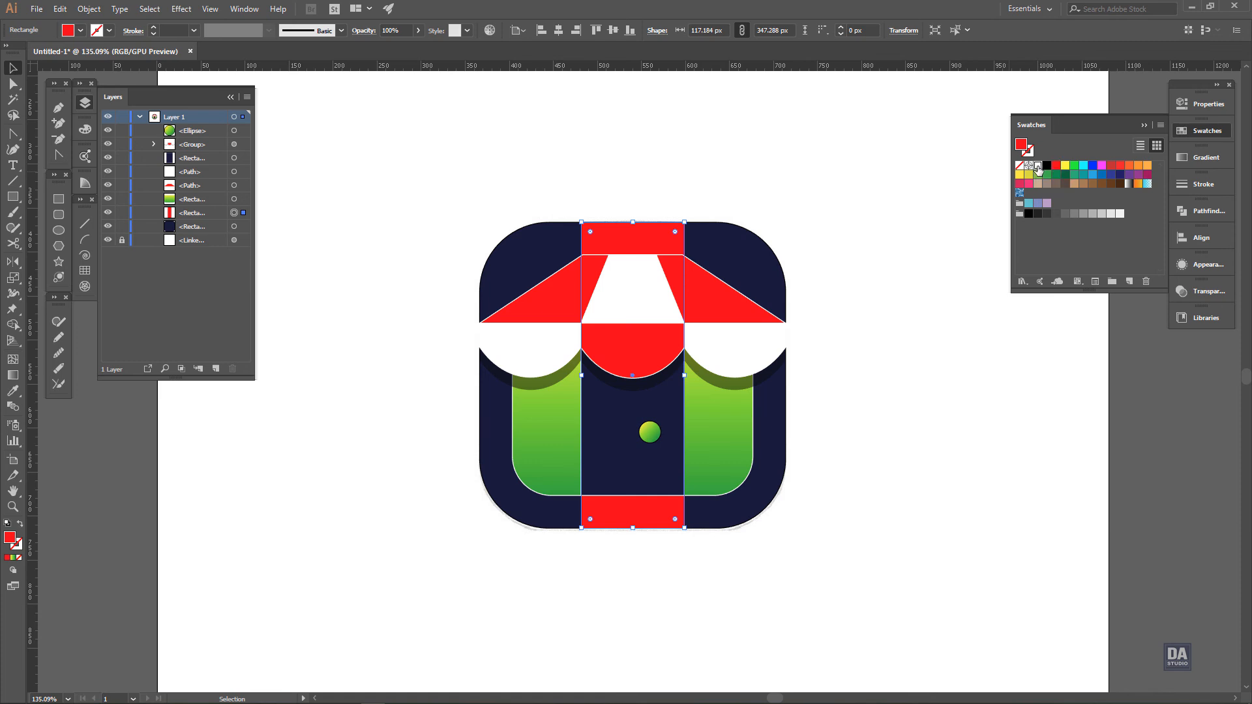
Give the tall rectangle a white fill with no outline and deselect it
click(1038, 165)
key(a)
click(872, 261)
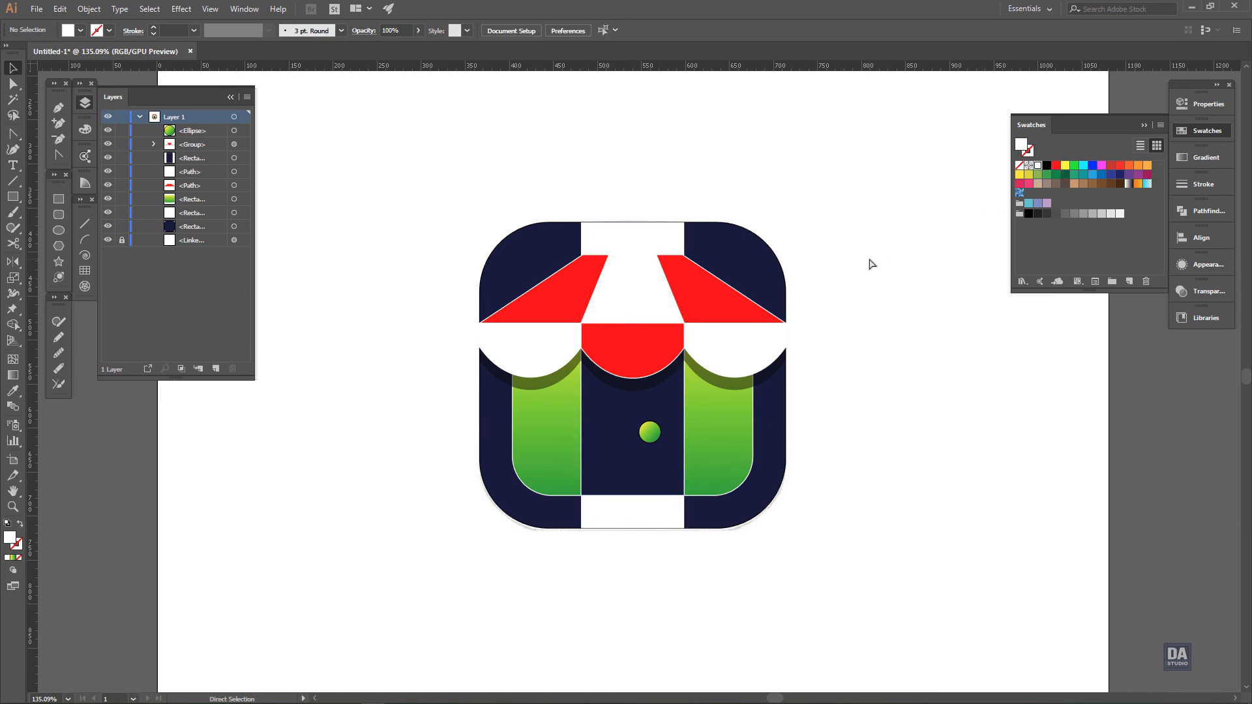
Enable Scale Corners and enlarge the whole icon proportionally from its centre to about 495 px wide
key(ctrl+space)
drag(817, 286, 767, 262)
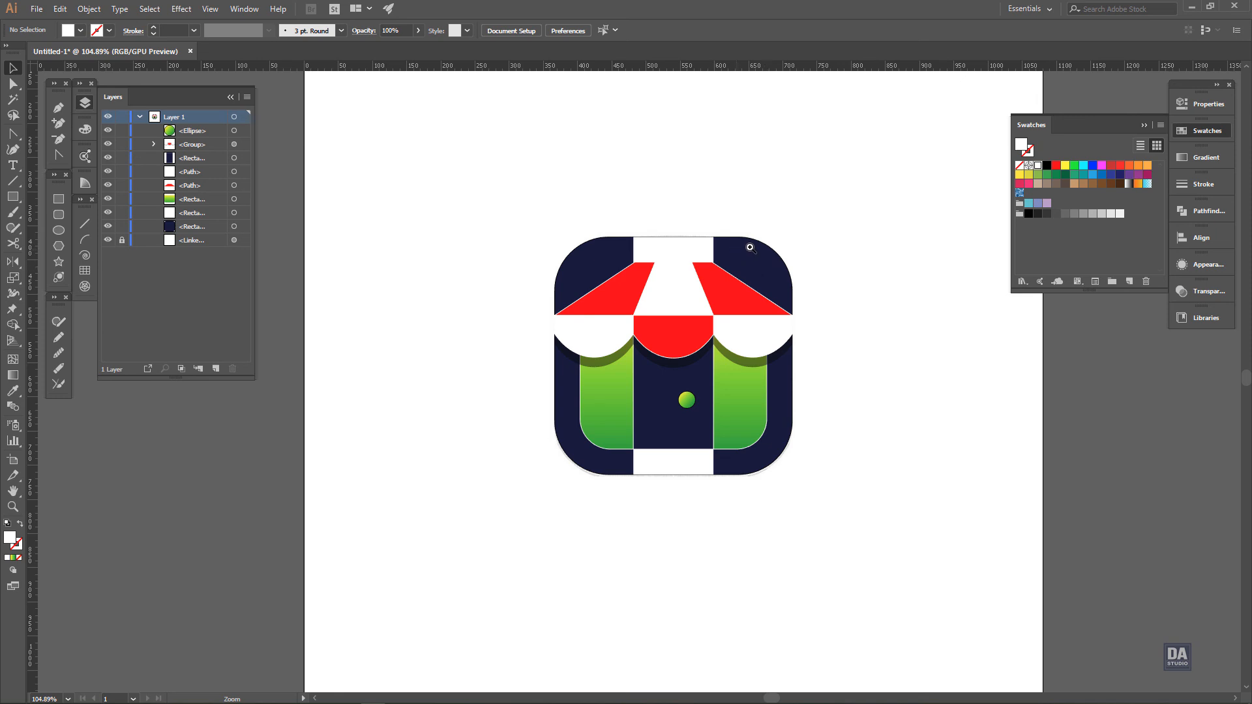
drag(750, 249, 697, 204)
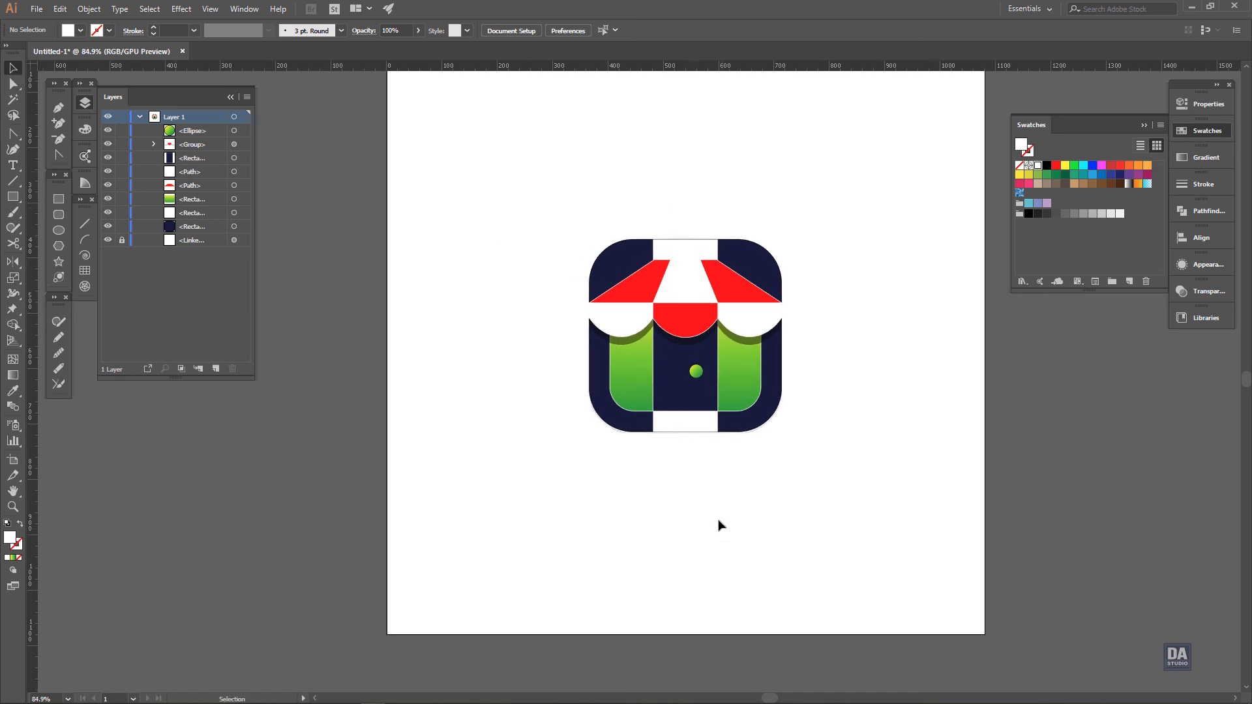
click(1185, 105)
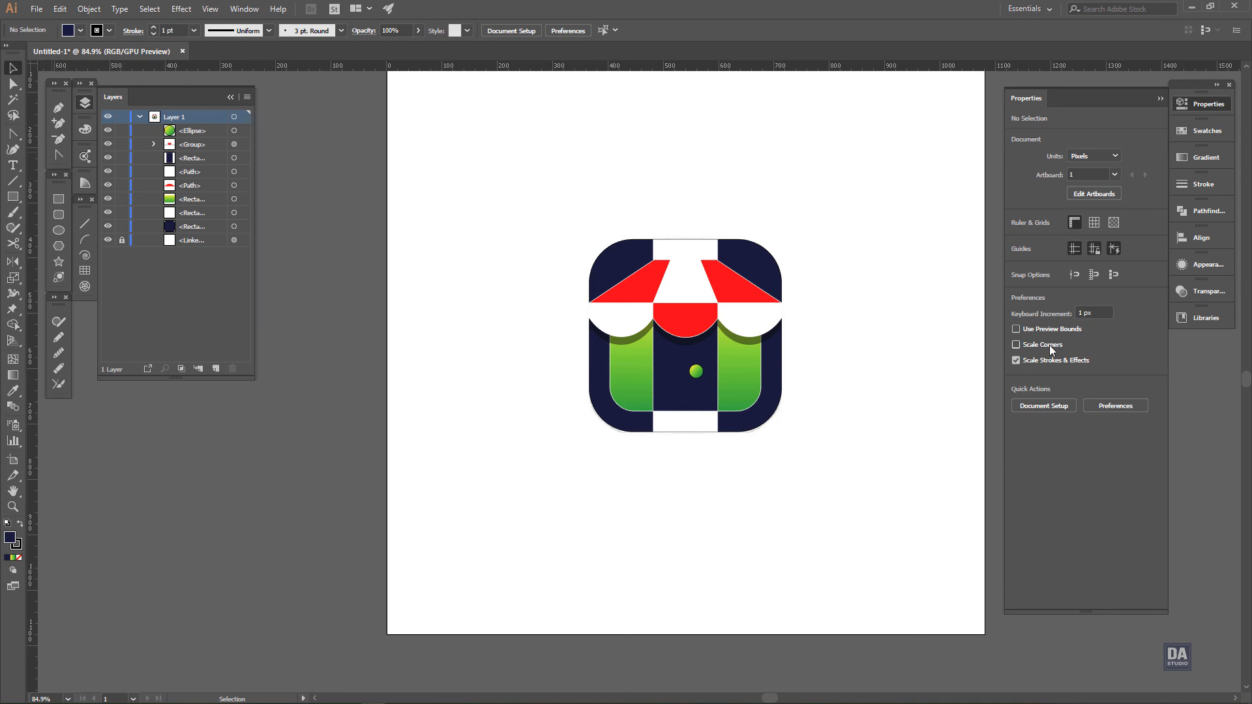
drag(839, 219, 536, 483)
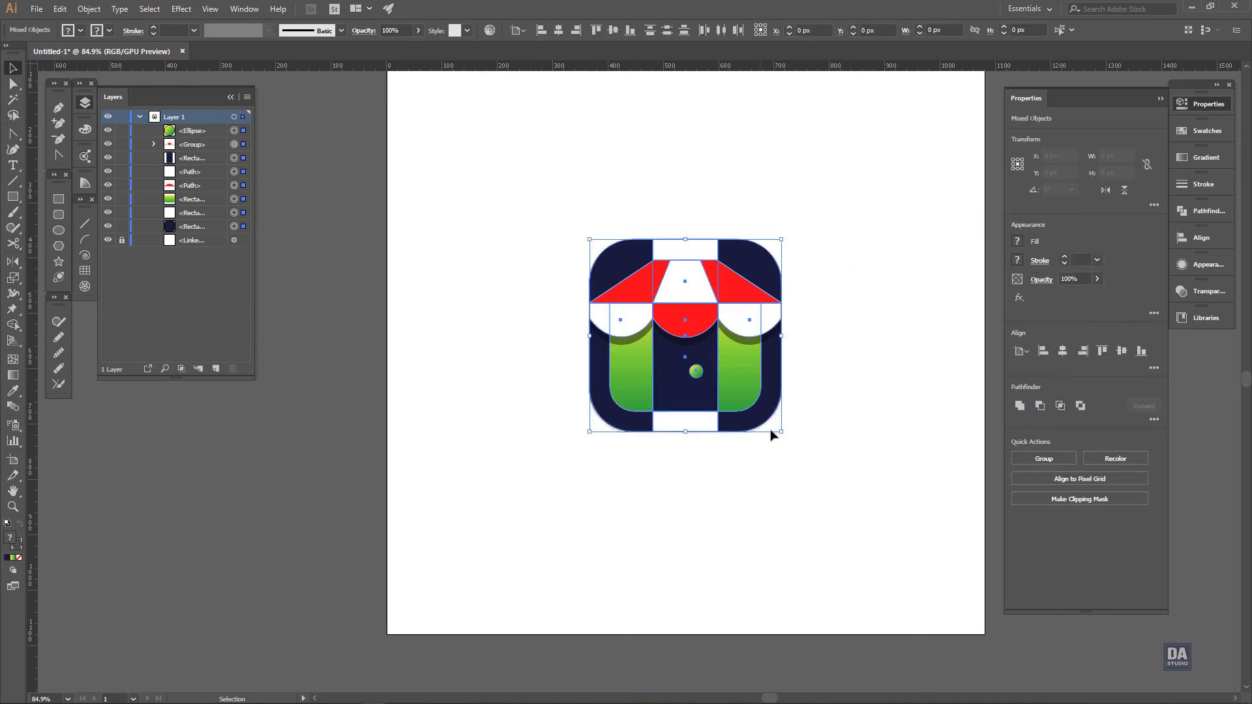
drag(782, 433, 823, 498)
click(821, 532)
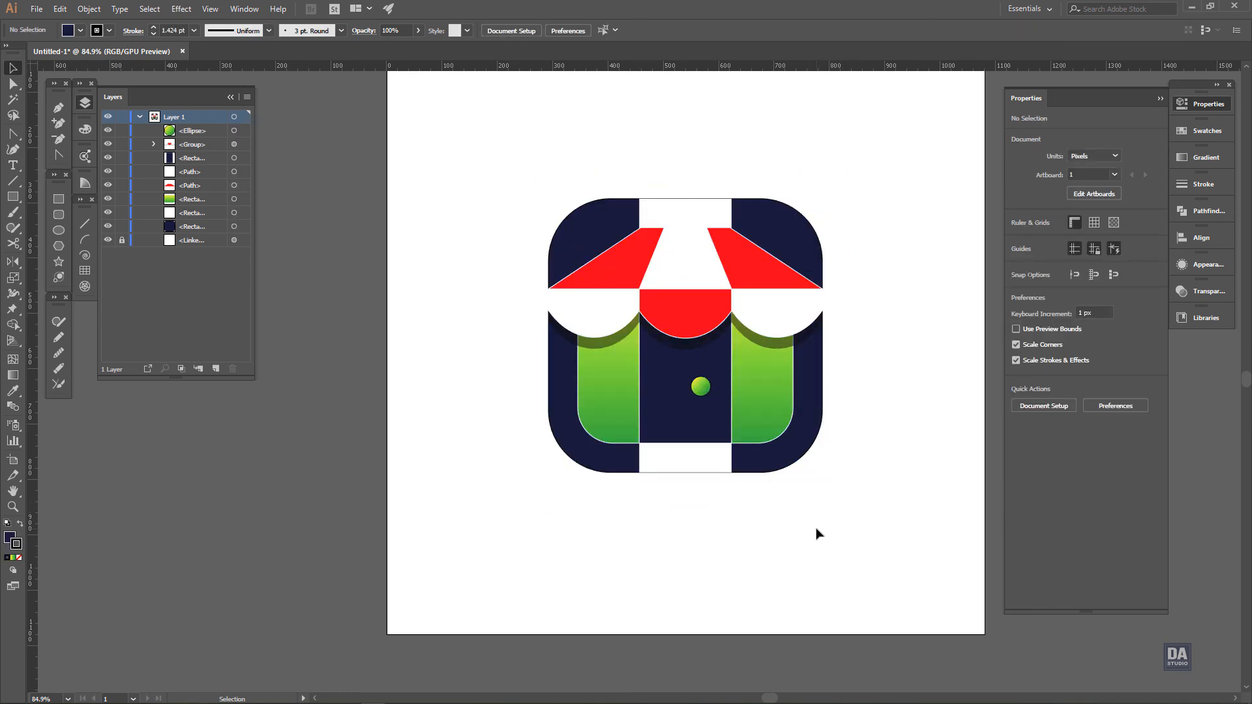
Remove the outline from the outer navy rounded frame
click(791, 471)
click(1206, 131)
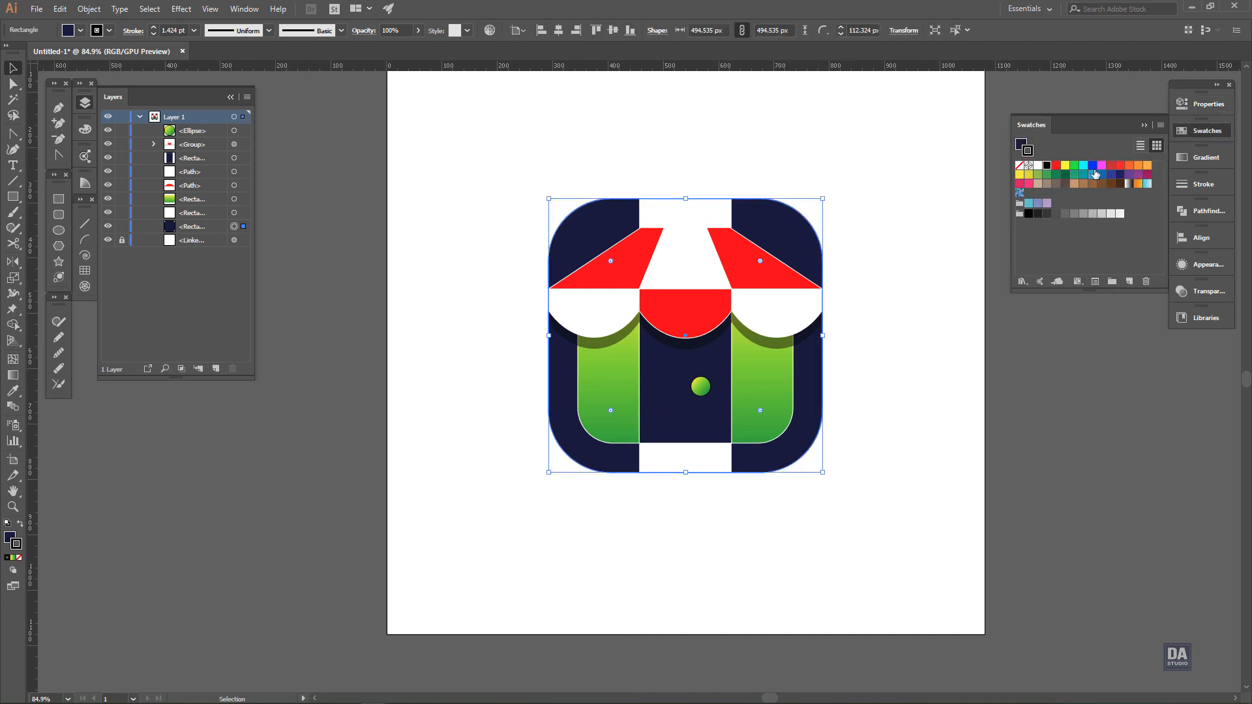
click(1021, 170)
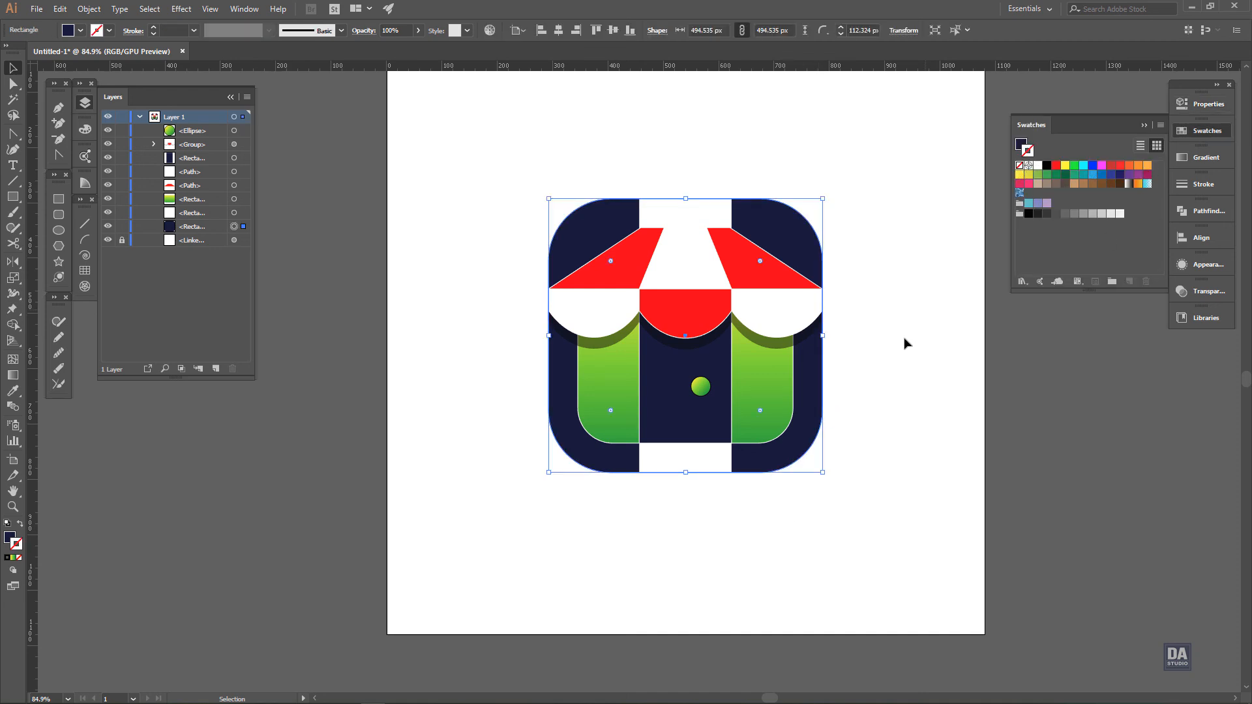
click(889, 358)
drag(837, 394, 779, 439)
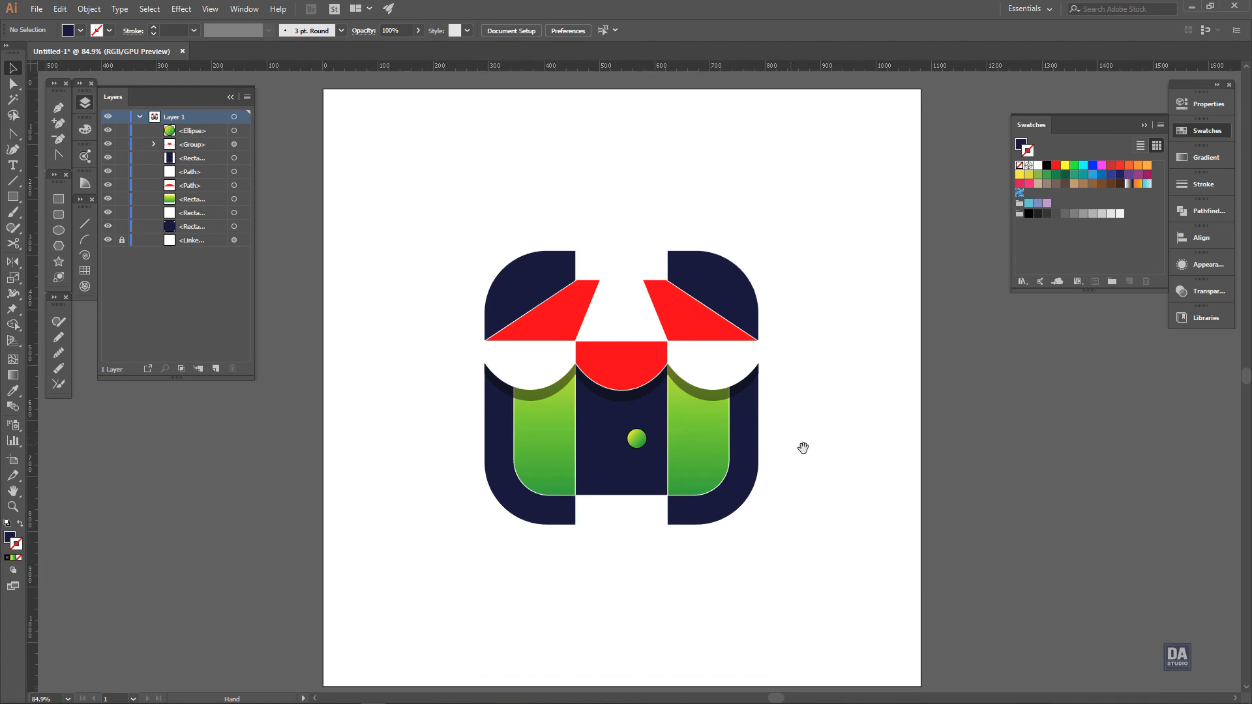